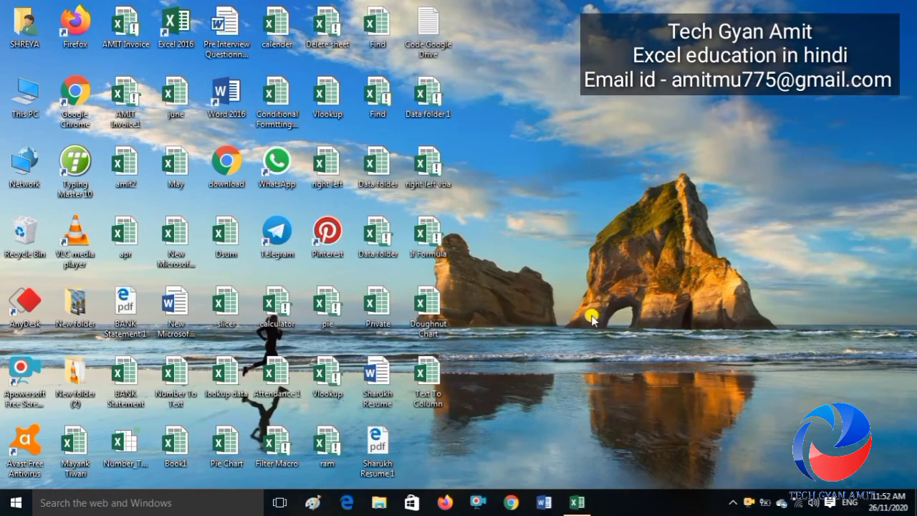
Switch to the Text To Column workbook in Excel and review the name example on Sheet1 and the code example on Sheet2.
{"action": "key", "text": "alt+Tab"}
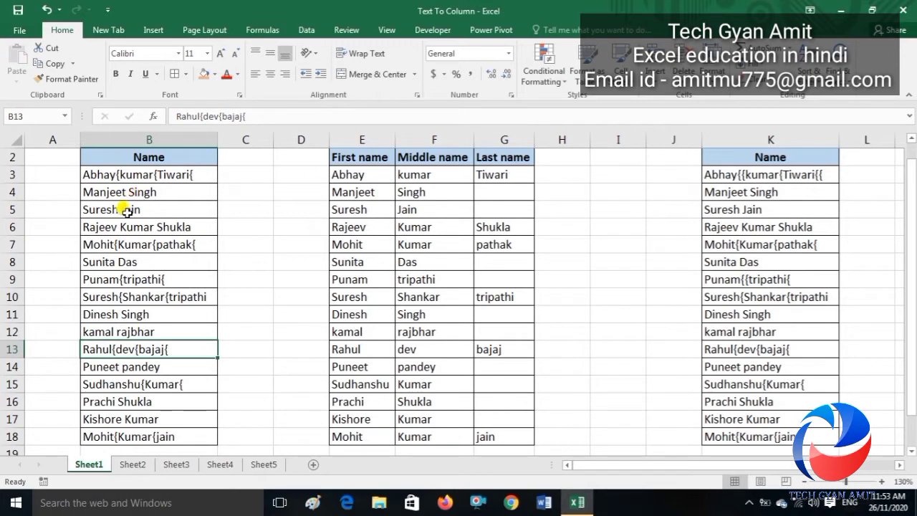
{"action": "left_click_drag", "start_coordinate": [127, 226], "coordinate": [113, 278]}
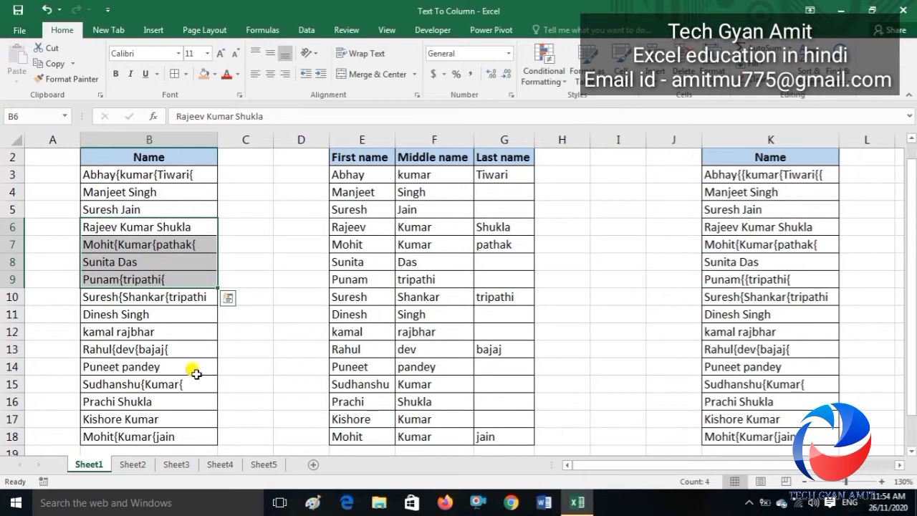
{"action": "left_click", "coordinate": [132, 467]}
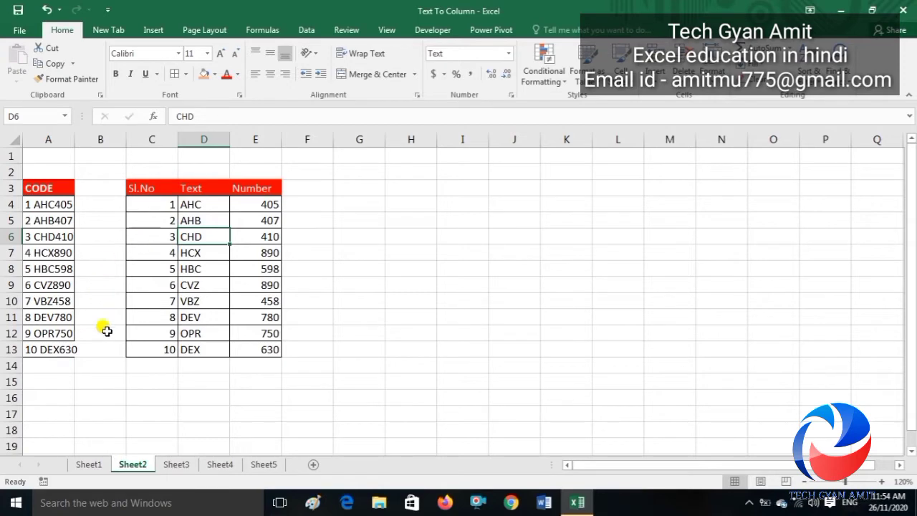
On Sheet3, widen the Pin and Mobile No columns enough to display their full numbers.
{"action": "left_click", "coordinate": [176, 465]}
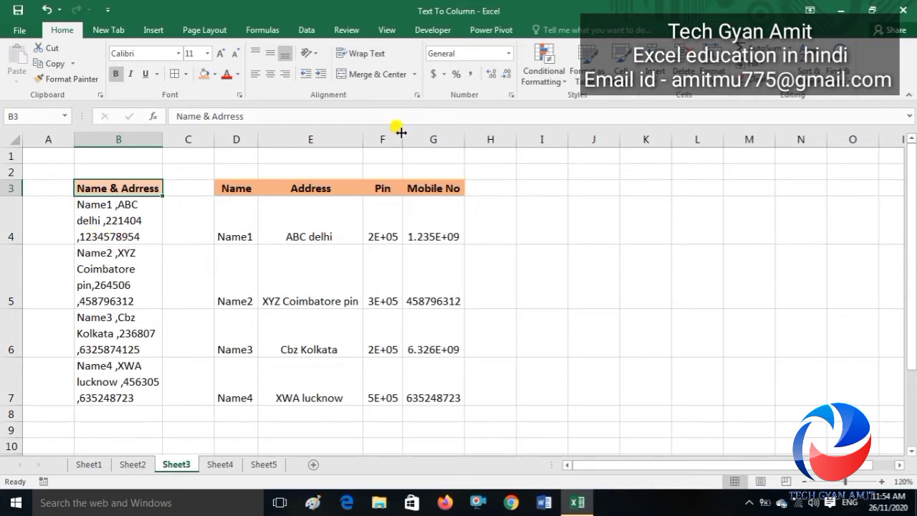
{"action": "left_click_drag", "start_coordinate": [402, 135], "coordinate": [422, 134]}
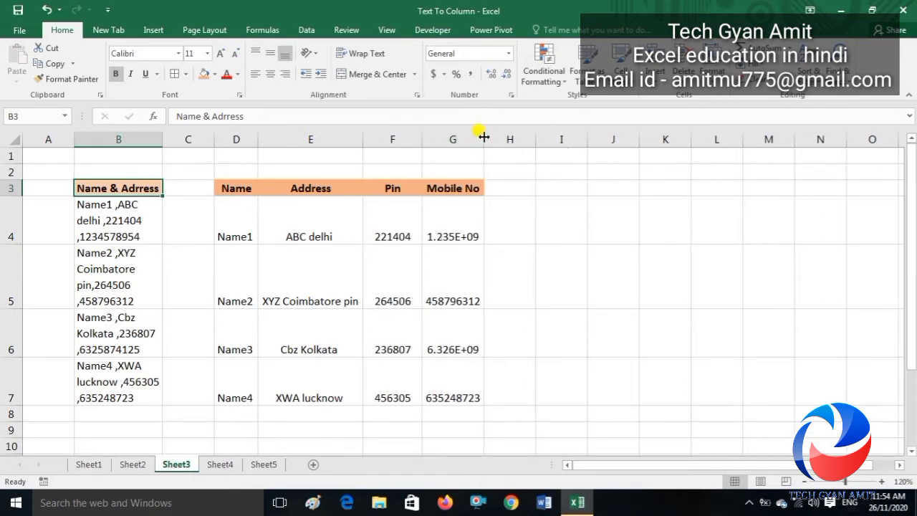
{"action": "left_click_drag", "start_coordinate": [484, 135], "coordinate": [495, 134]}
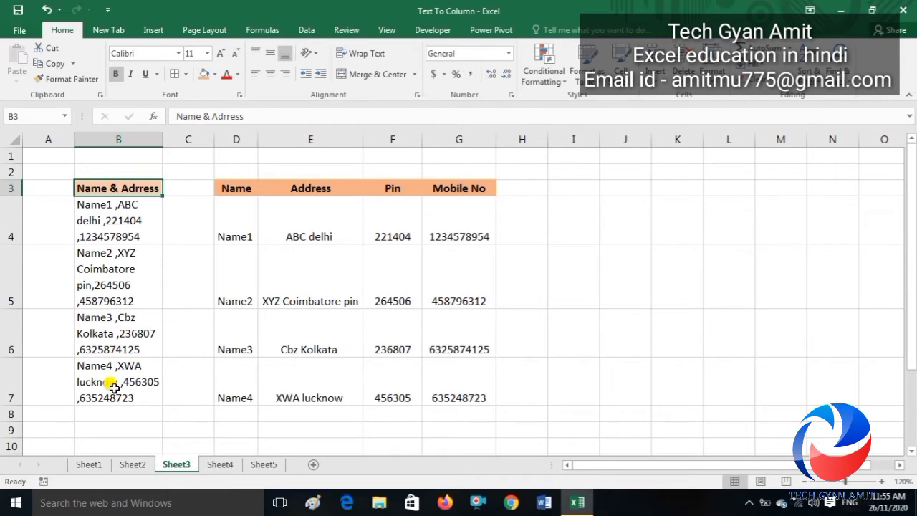
Review the multi-line address example on Sheet4, compare it with Sheet3, and review the number-to-date example on Sheet5.
{"action": "left_click", "coordinate": [221, 466]}
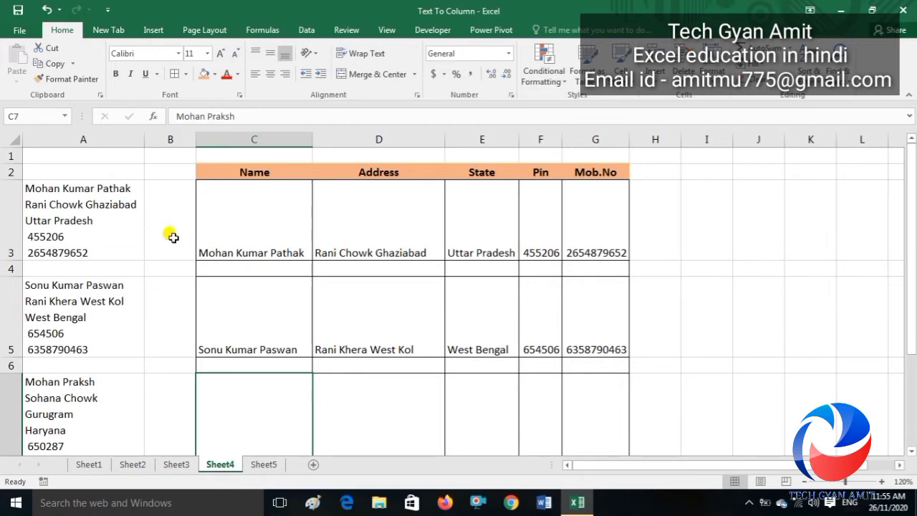
{"action": "left_click", "coordinate": [178, 462]}
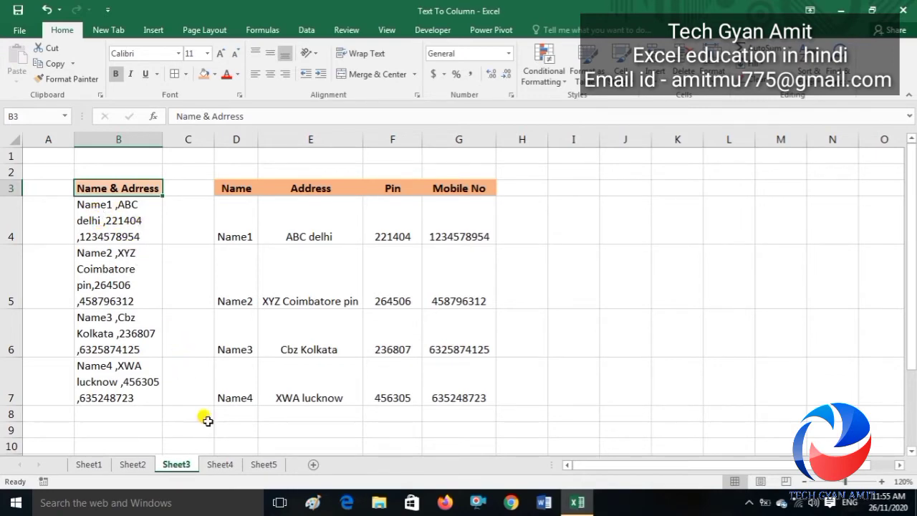
{"action": "left_click", "coordinate": [222, 466]}
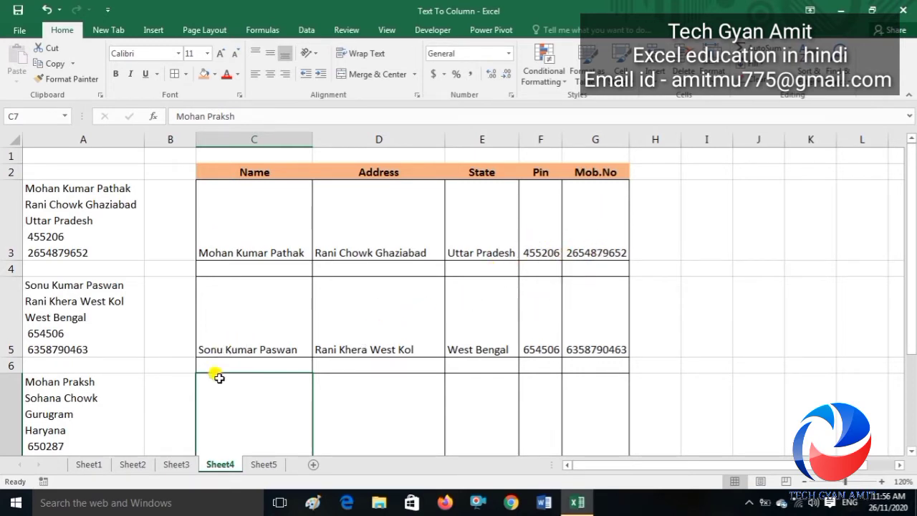
{"action": "left_click", "coordinate": [258, 466]}
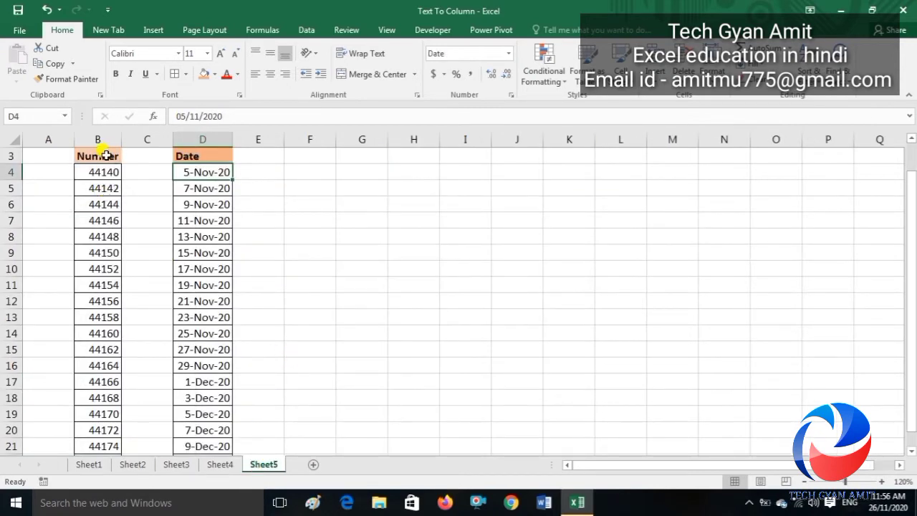
{"action": "left_click", "coordinate": [97, 174]}
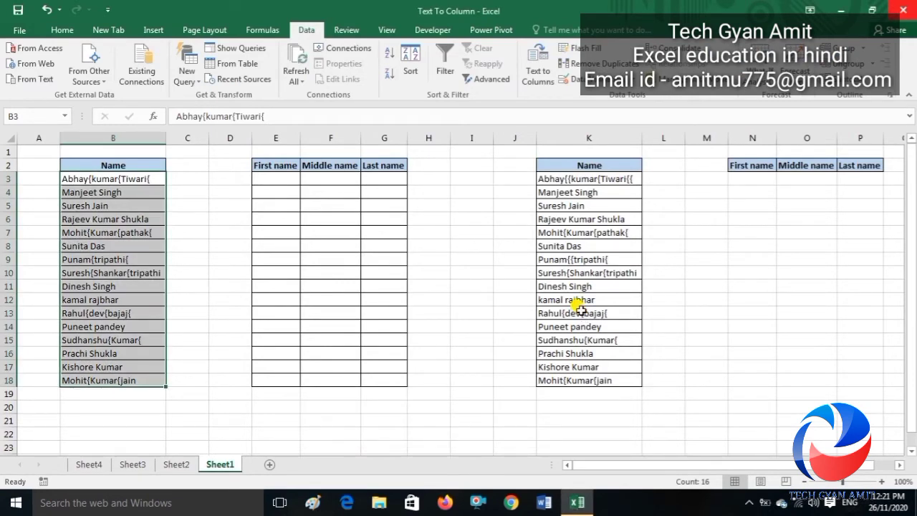
{"action": "key", "text": "Right"}
{"action": "key", "text": "Right"}
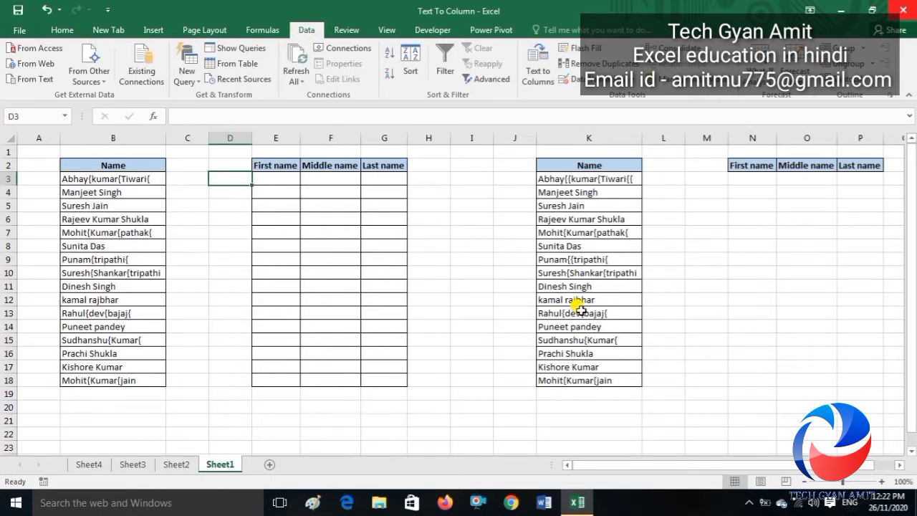
{"action": "key", "text": "Left"}
{"action": "key", "text": "Left"}
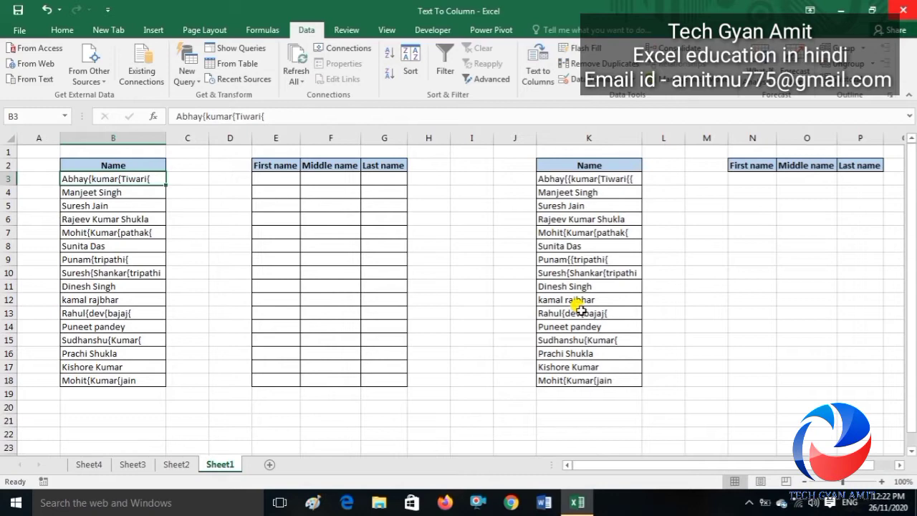
Start Text to Columns on the names in B3:B18 of Sheet1, treating the data as Delimited.
{"action": "left_click", "coordinate": [884, 482]}
{"action": "left_click", "coordinate": [884, 482]}
{"action": "left_click", "coordinate": [885, 482]}
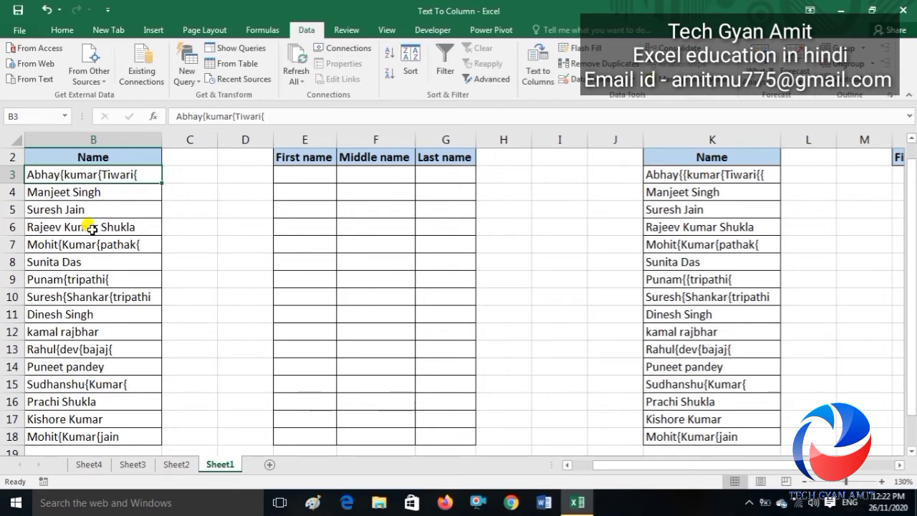
{"action": "key", "text": "ctrl+shift+Down"}
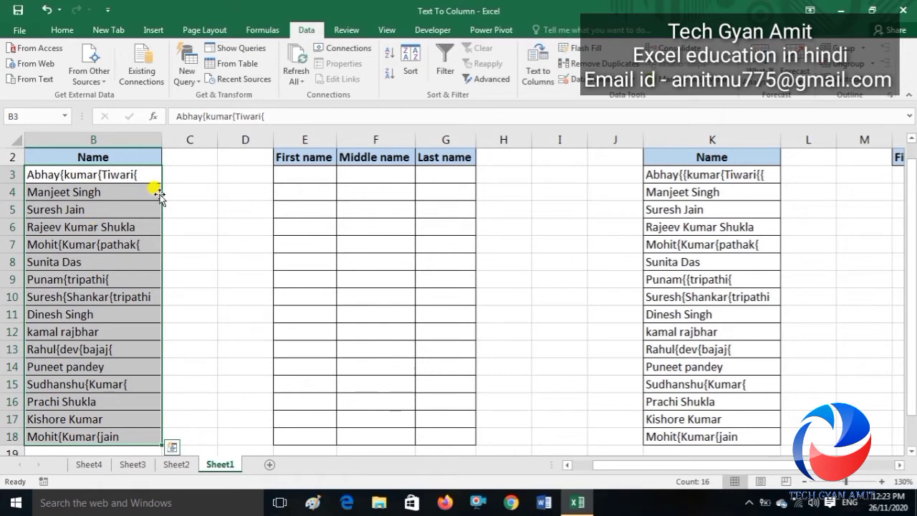
{"action": "left_click", "coordinate": [539, 79]}
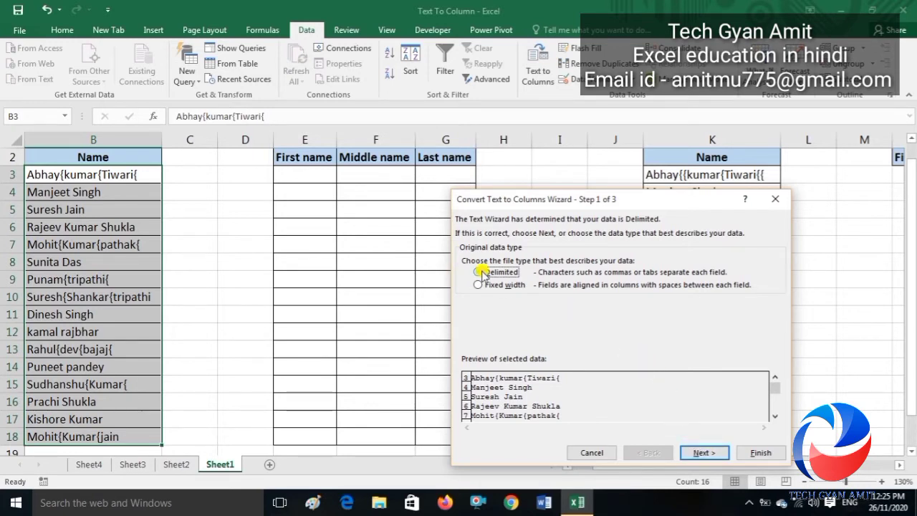
{"action": "left_click", "coordinate": [712, 453]}
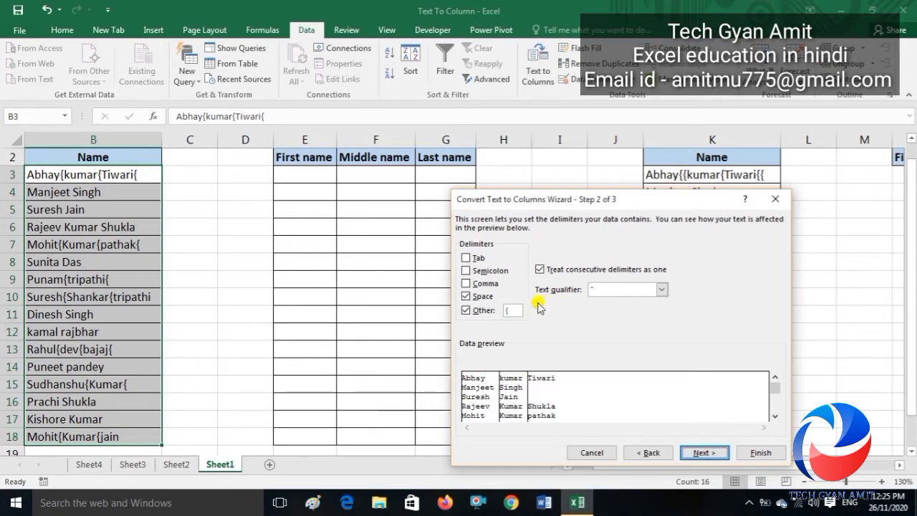
Use Space and the other character "{" as delimiters, and proceed to the column data format settings.
{"action": "left_click", "coordinate": [467, 311]}
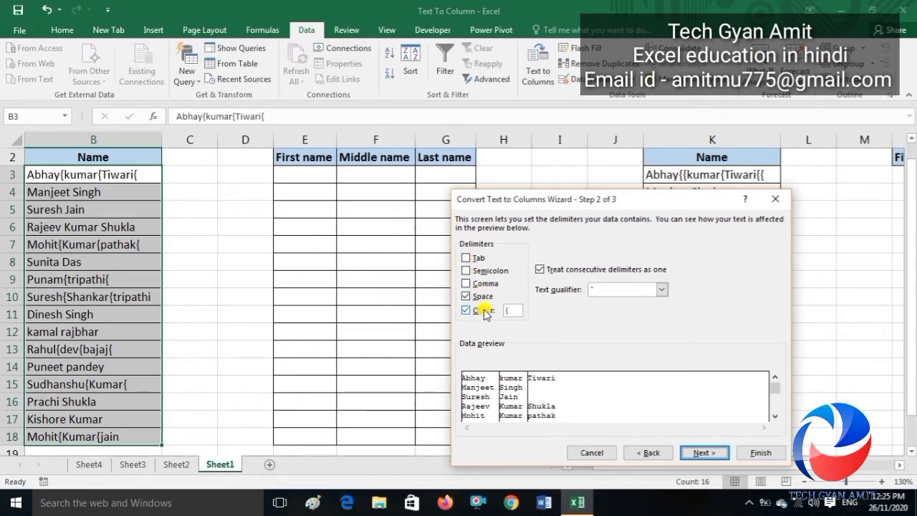
{"action": "left_click", "coordinate": [468, 311]}
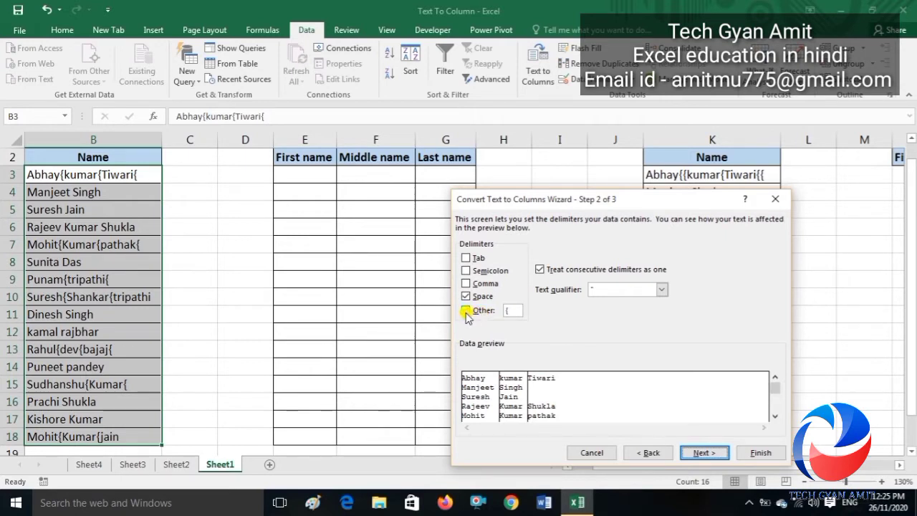
{"action": "left_click", "coordinate": [509, 311]}
{"action": "left_click", "coordinate": [702, 454]}
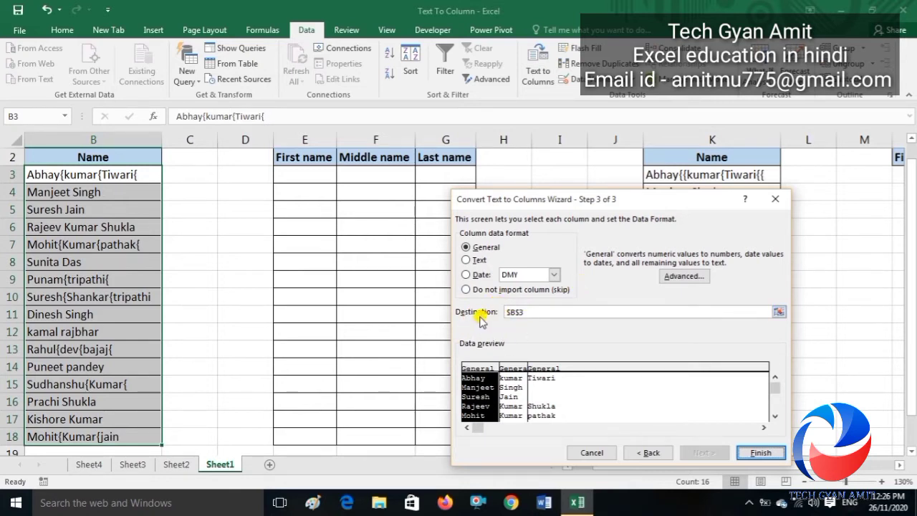
Set the split's destination to cell E3 and finish the conversion, allowing existing data there to be replaced.
{"action": "left_click", "coordinate": [538, 312]}
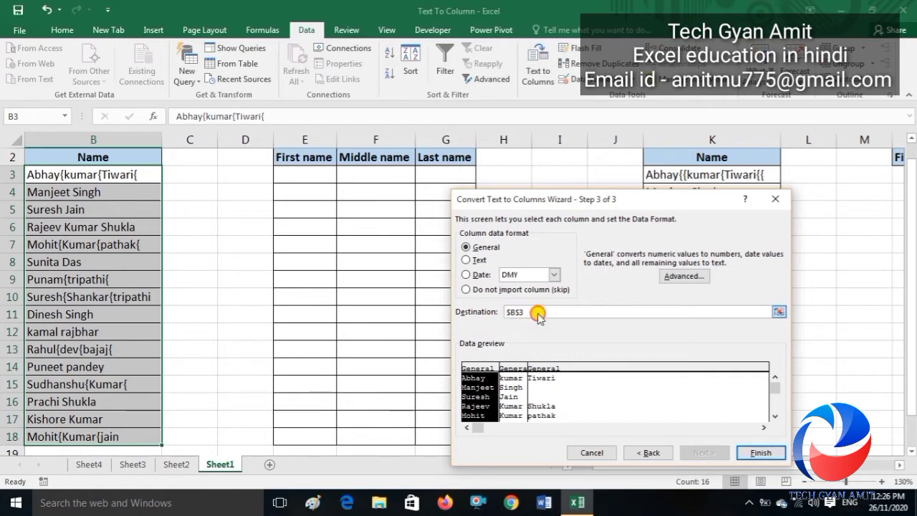
{"action": "key", "text": "BackSpace"}
{"action": "key", "text": "BackSpace"}
{"action": "key", "text": "BackSpace"}
{"action": "key", "text": "BackSpace"}
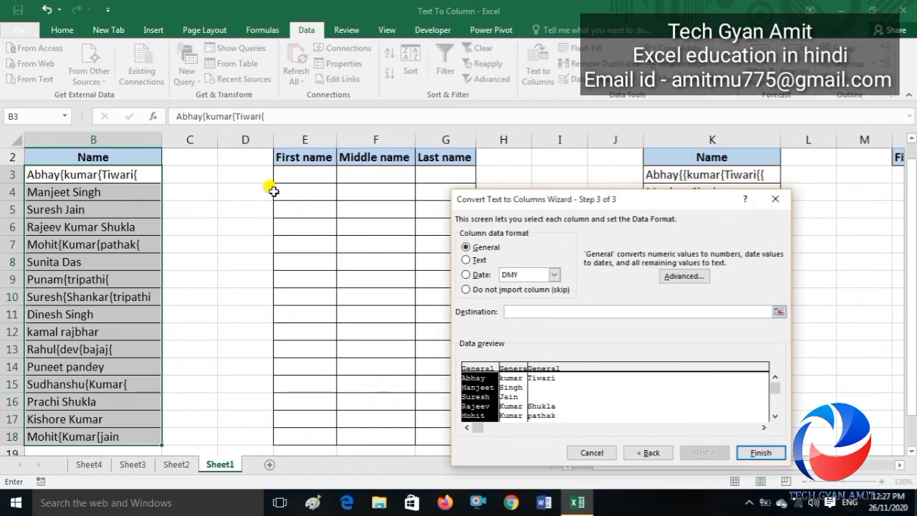
{"action": "left_click", "coordinate": [513, 312]}
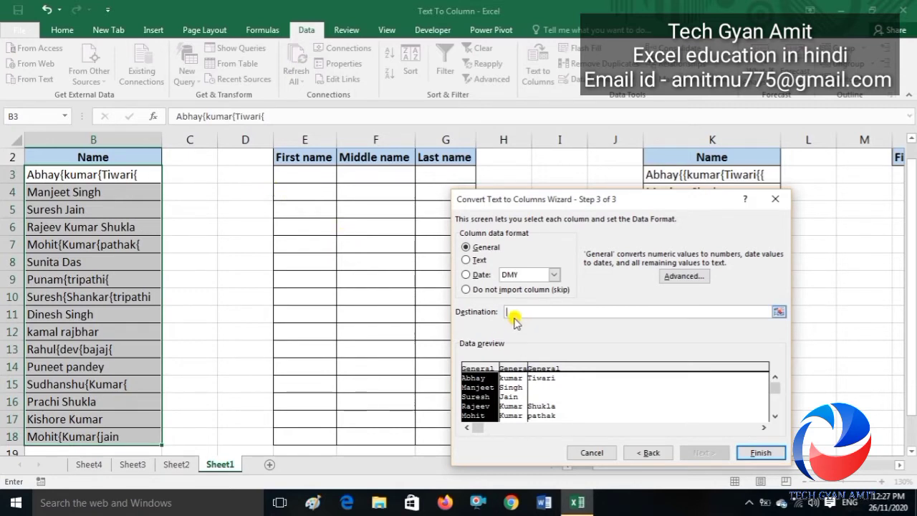
{"action": "left_click", "coordinate": [303, 175]}
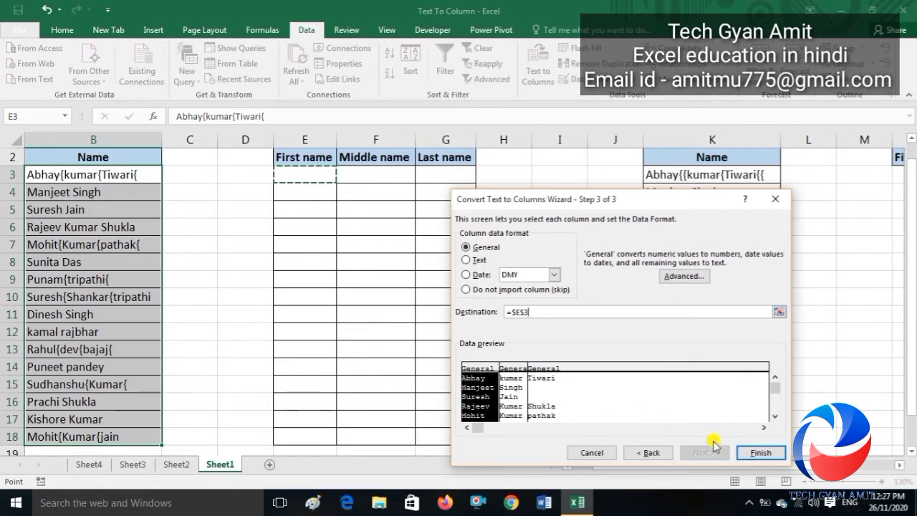
{"action": "left_click", "coordinate": [758, 453]}
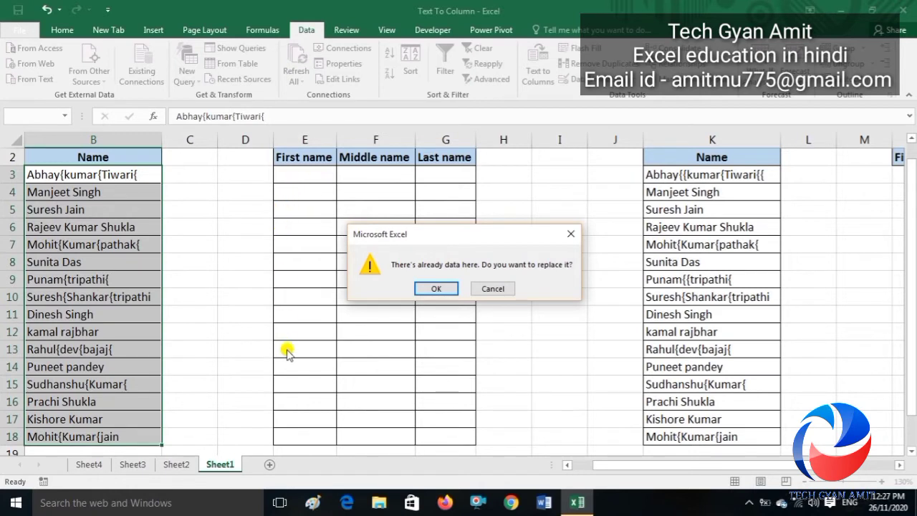
{"action": "left_click", "coordinate": [437, 289]}
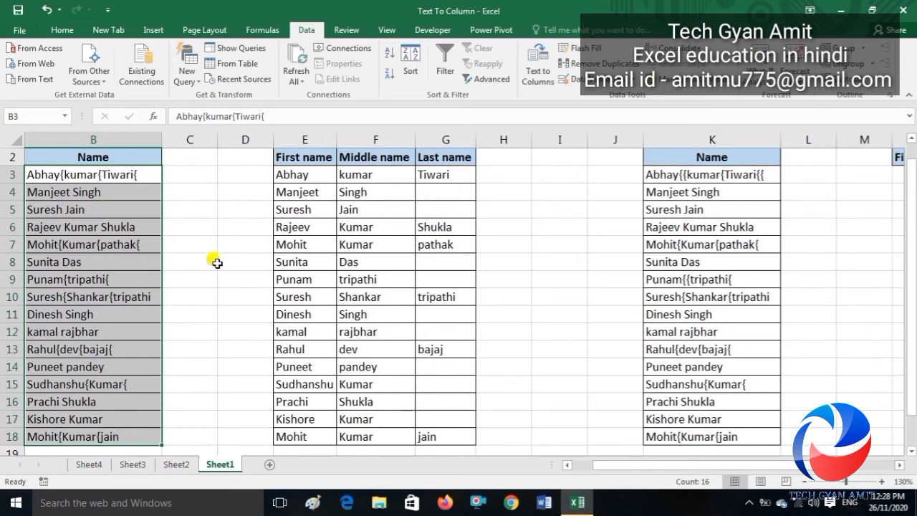
Replace the surname in source cell B5 with a different surname, keeping the first name.
{"action": "left_click", "coordinate": [324, 277]}
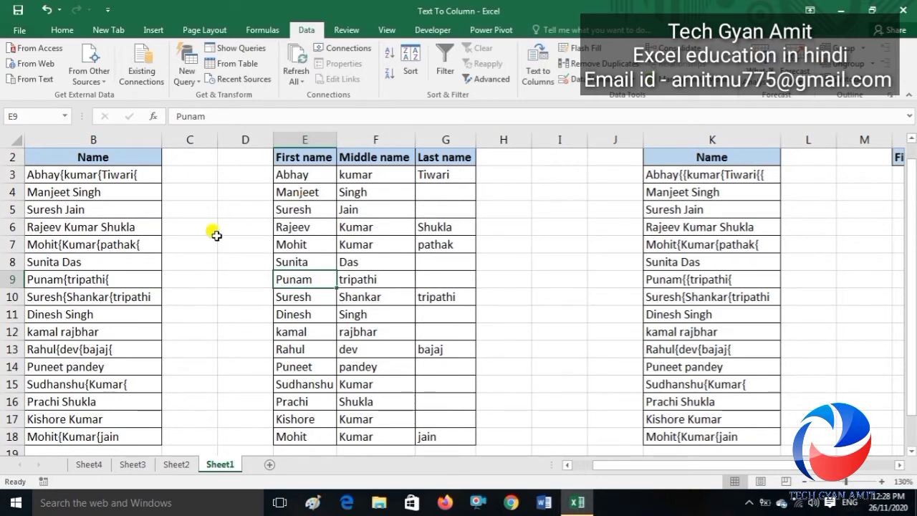
{"action": "left_click", "coordinate": [104, 213]}
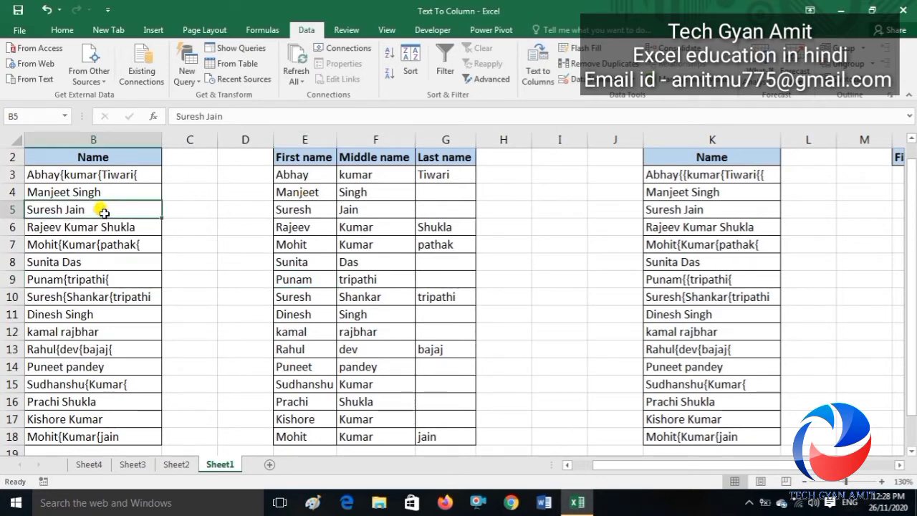
{"action": "double_click", "coordinate": [104, 213]}
{"action": "key", "text": "BackSpace"}
{"action": "key", "text": "BackSpace"}
{"action": "key", "text": "BackSpace"}
{"action": "key", "text": "BackSpace"}
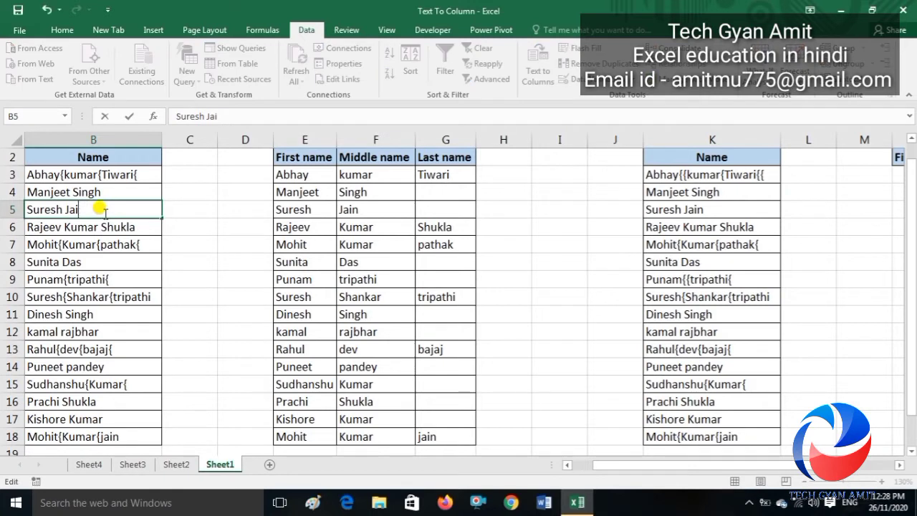
{"action": "type", "text": "Singh"}
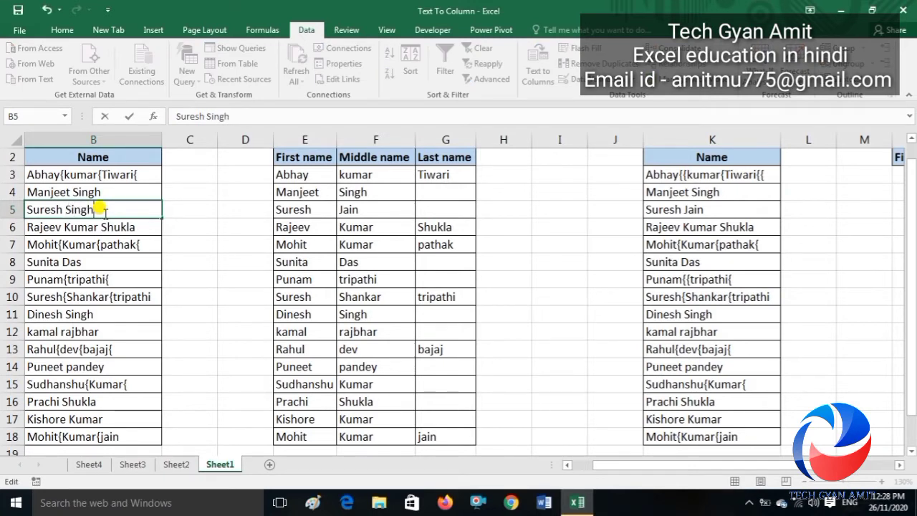
{"action": "key", "text": "Return"}
Examine the split name cells E5 and F5 against the edited source name in B5.
{"action": "key", "text": "Right"}
{"action": "key", "text": "Right"}
{"action": "key", "text": "Right"}
{"action": "key", "text": "Up"}
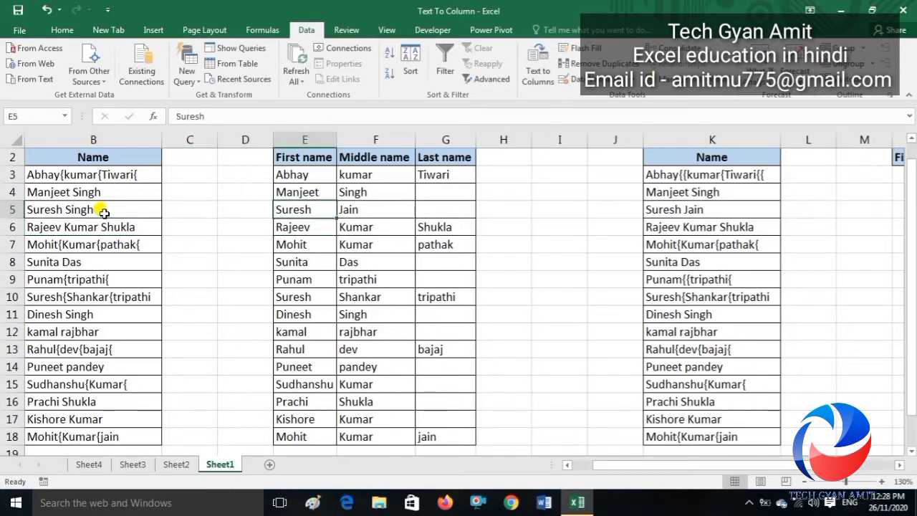
{"action": "key", "text": "Right"}
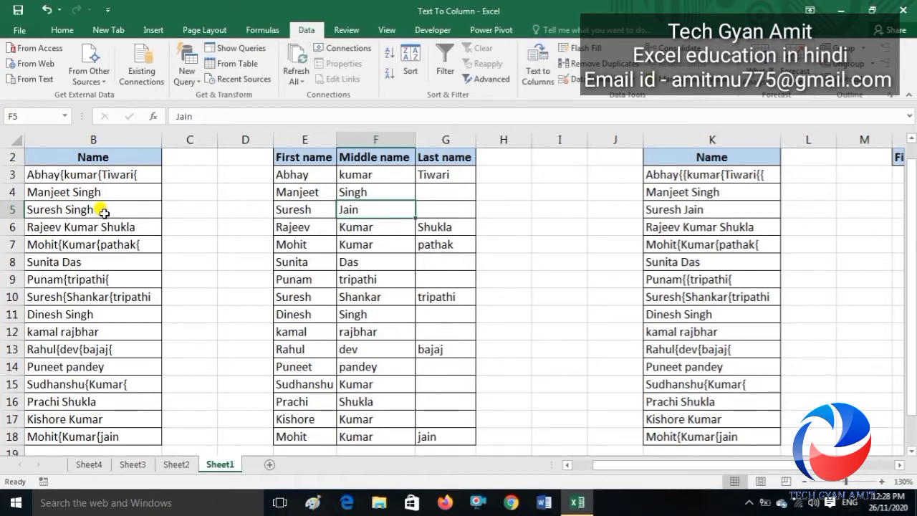
{"action": "key", "text": "Left"}
{"action": "key", "text": "Left"}
{"action": "key", "text": "Left"}
{"action": "key", "text": "Left"}
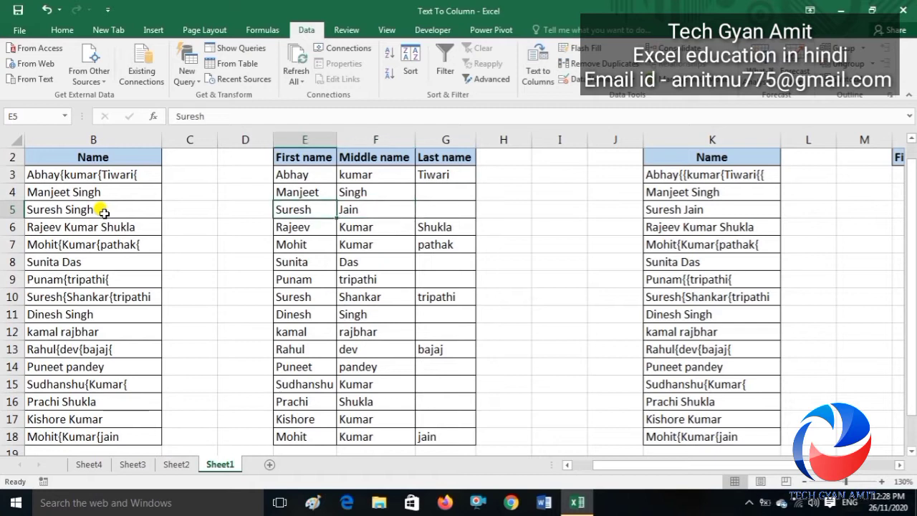
{"action": "key", "text": "Right"}
{"action": "key", "text": "Right"}
{"action": "key", "text": "Right"}
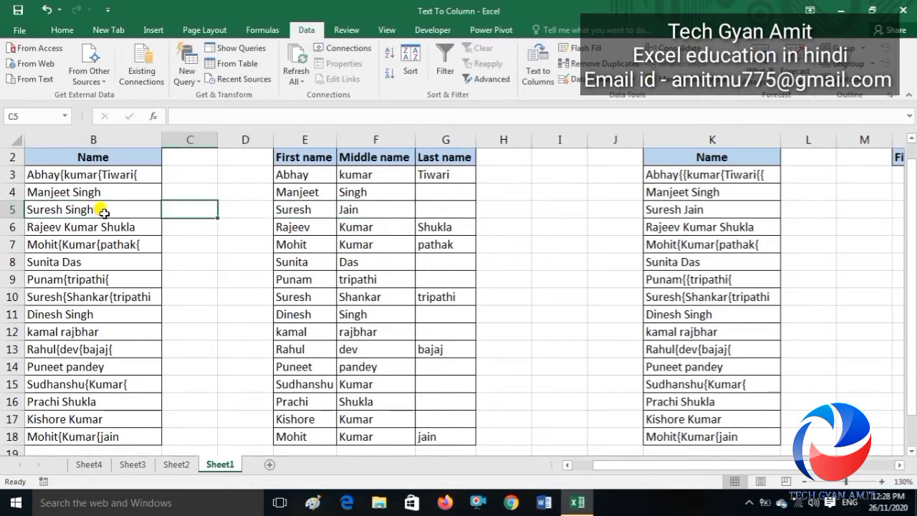
{"action": "key", "text": "Up"}
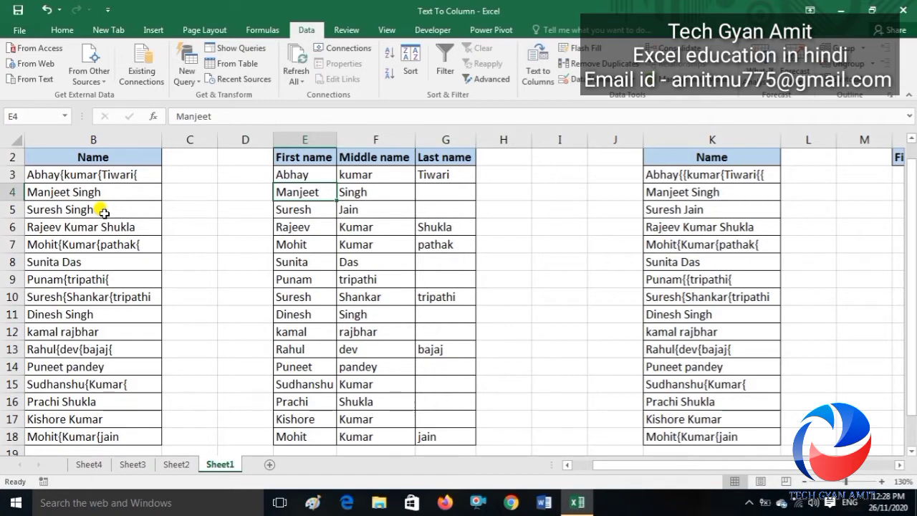
Examine the delimited source name in B3 alongside its split first, middle and last name cells E3 to G3.
{"action": "key", "text": "Up"}
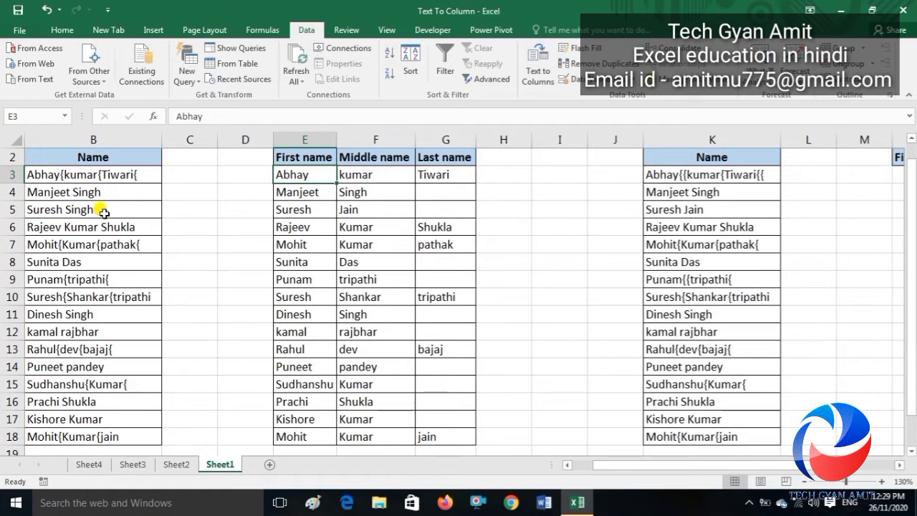
{"action": "key", "text": "Right"}
{"action": "key", "text": "Right"}
{"action": "key", "text": "Right"}
{"action": "key", "text": "Right"}
{"action": "key", "text": "Right"}
{"action": "key", "text": "Right"}
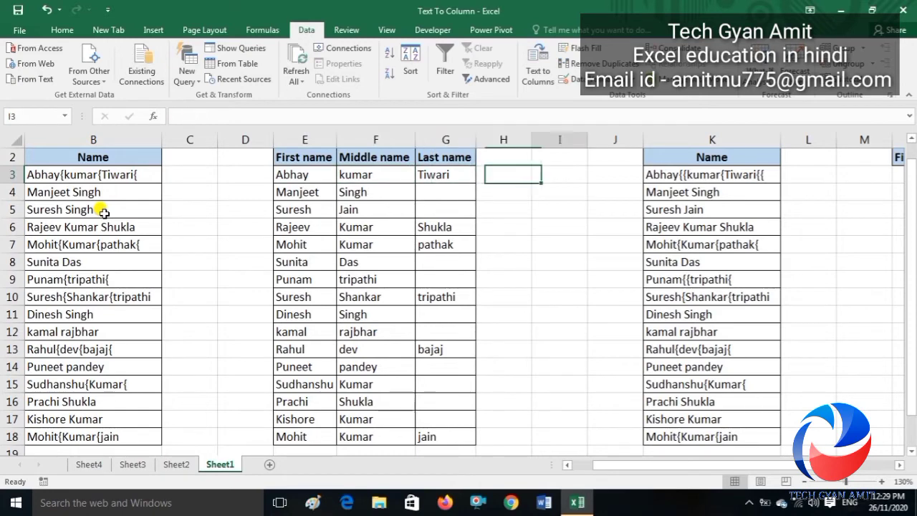
{"action": "key", "text": "Left"}
{"action": "key", "text": "Left"}
{"action": "key", "text": "Left"}
{"action": "key", "text": "Left"}
{"action": "key", "text": "Left"}
{"action": "key", "text": "Left"}
{"action": "key", "text": "Left"}
{"action": "key", "text": "Left"}
{"action": "key", "text": "Left"}
{"action": "key", "text": "Left"}
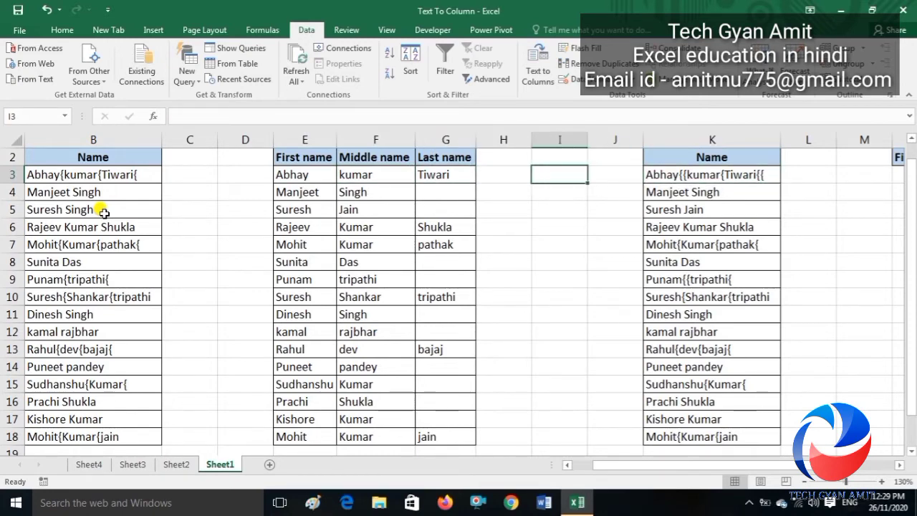
{"action": "key", "text": "Right"}
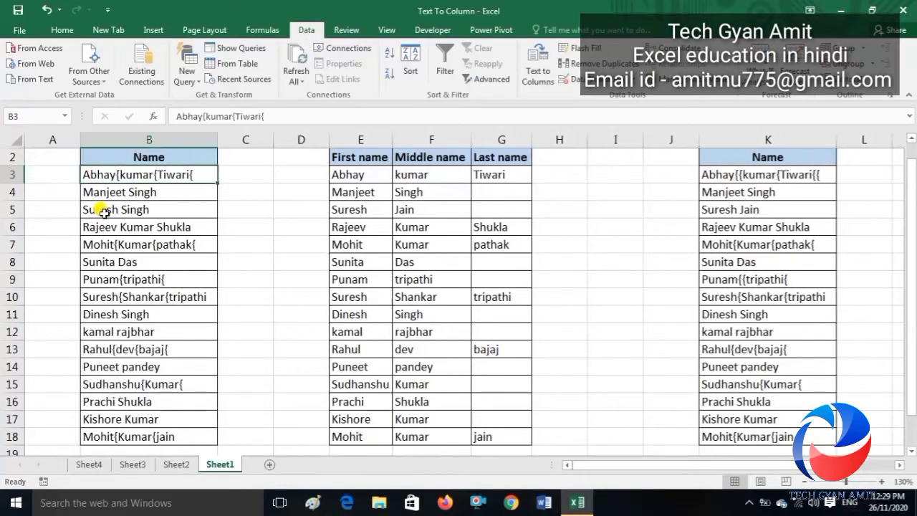
{"action": "key", "text": "Right"}
{"action": "key", "text": "Right"}
{"action": "key", "text": "Right"}
{"action": "key", "text": "Right"}
{"action": "key", "text": "Right"}
{"action": "key", "text": "Right"}
{"action": "key", "text": "Right"}
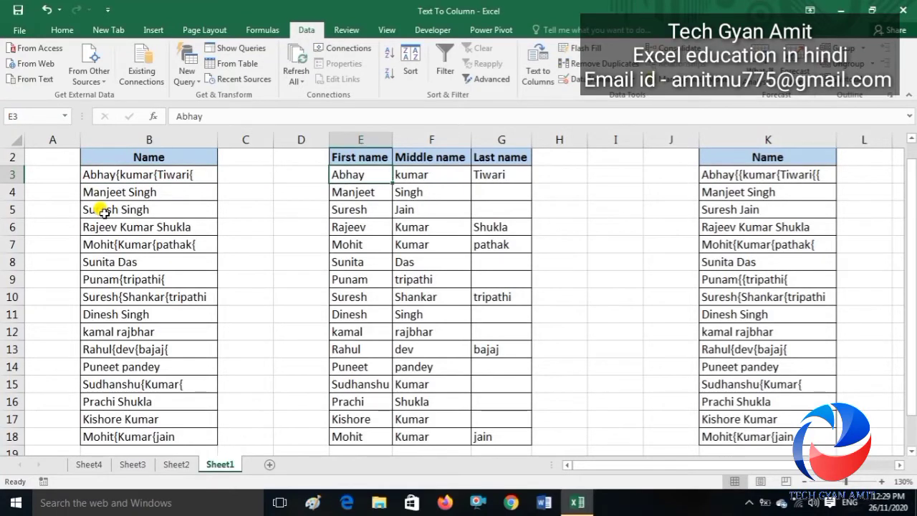
{"action": "key", "text": "Right"}
{"action": "key", "text": "Right"}
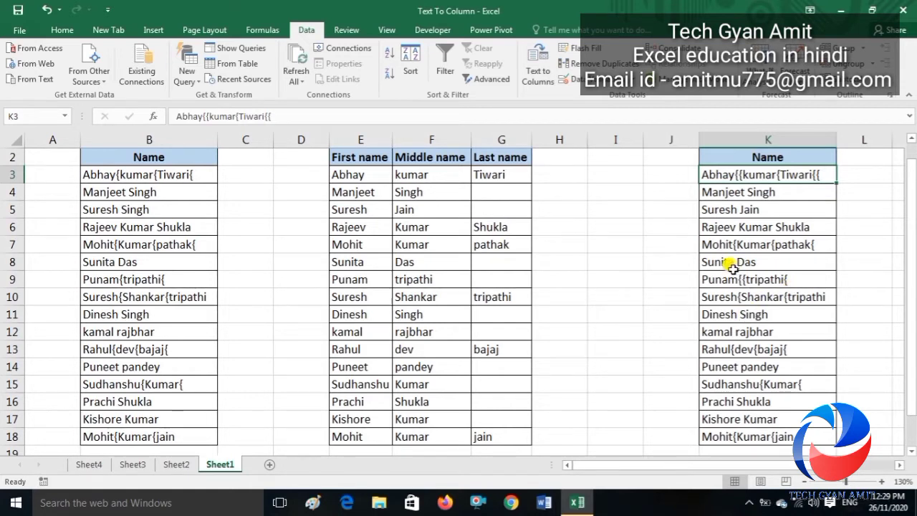
Examine the First name, Middle name and Last name target columns N to P beside the second name list in column K.
{"action": "left_click", "coordinate": [873, 177]}
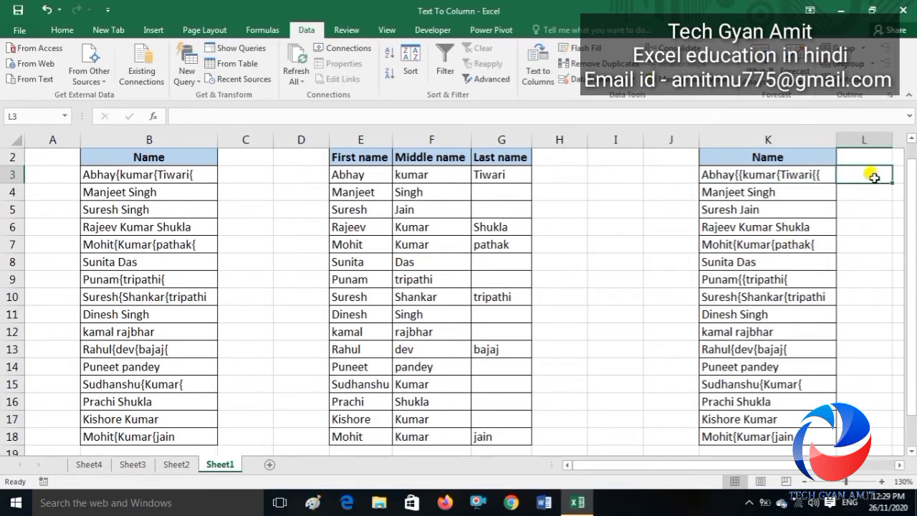
{"action": "key", "text": "Right"}
{"action": "key", "text": "Right"}
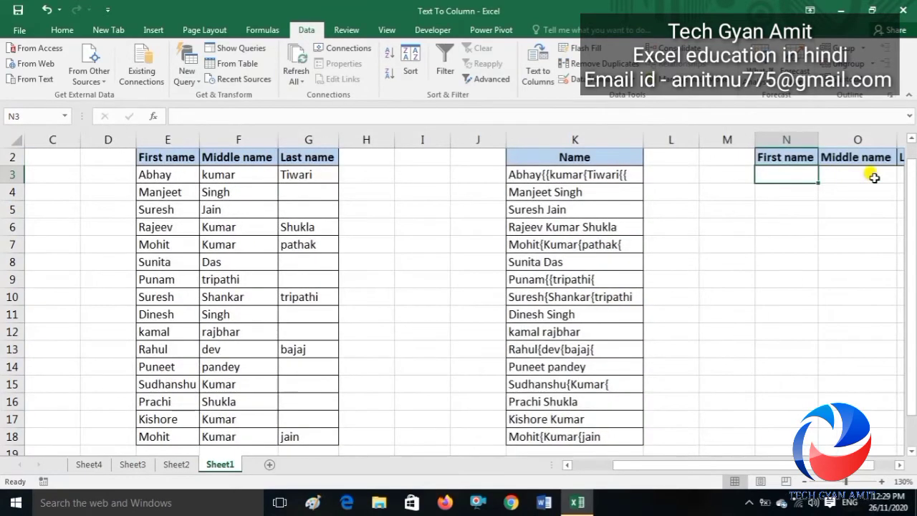
{"action": "key", "text": "Right"}
{"action": "key", "text": "Right"}
{"action": "key", "text": "Right"}
{"action": "key", "text": "Left"}
{"action": "key", "text": "Left"}
{"action": "key", "text": "Left"}
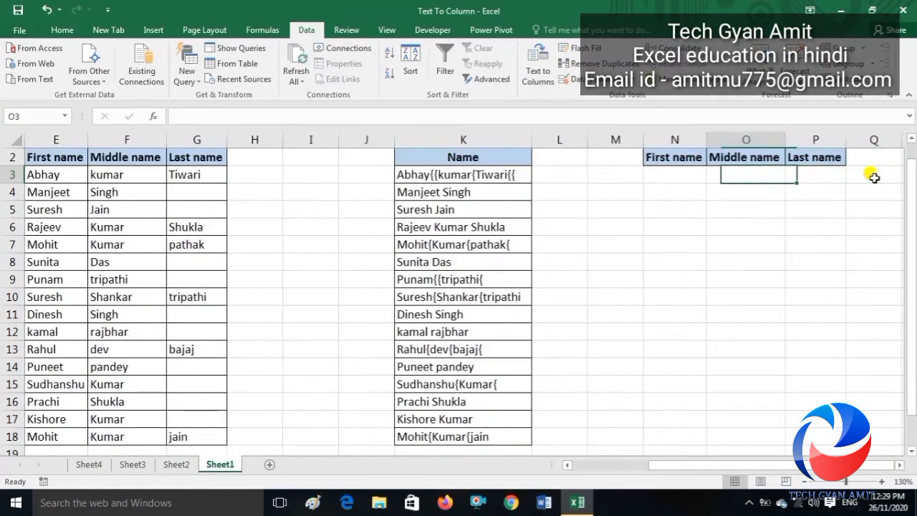
Start Text to Columns on the names in K3:K18 as delimited data and proceed to the delimiter settings.
{"action": "key", "text": "Left"}
{"action": "key", "text": "Left"}
{"action": "key", "text": "Left"}
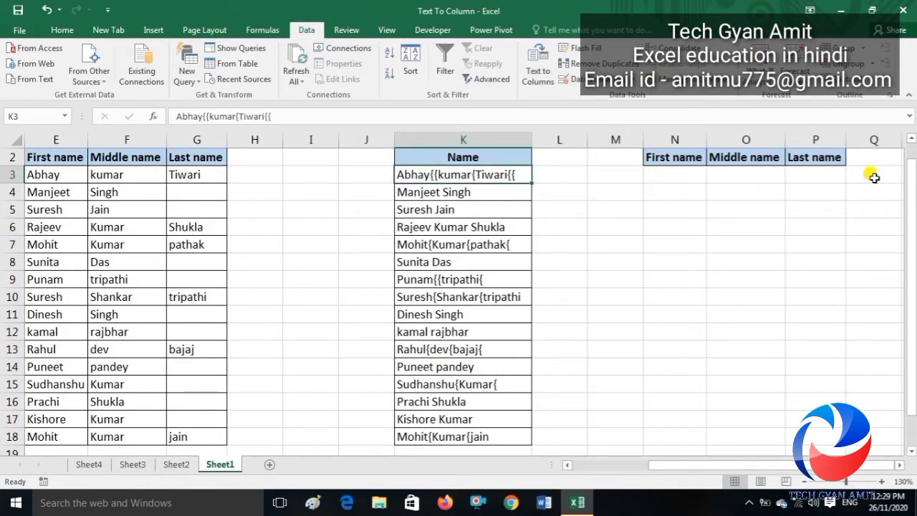
{"action": "key", "text": "ctrl+shift+Down"}
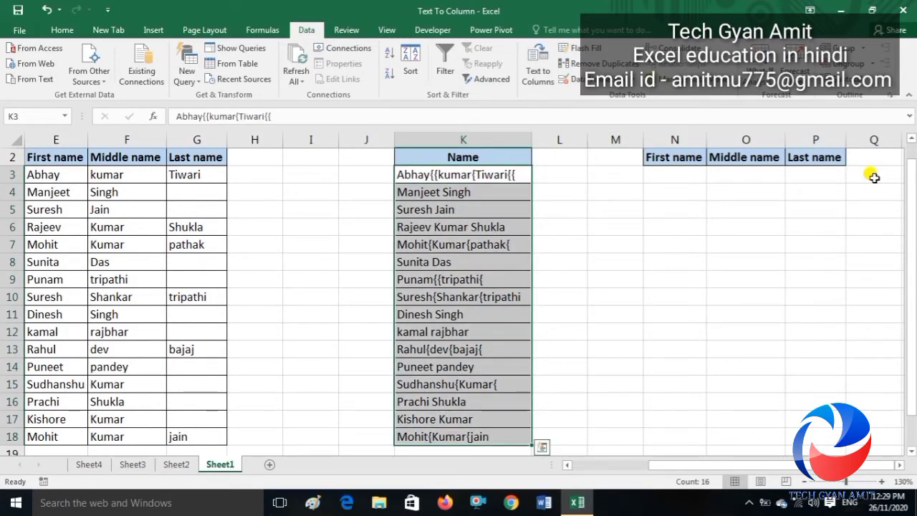
{"action": "key", "text": "alt+a"}
{"action": "key", "text": "e"}
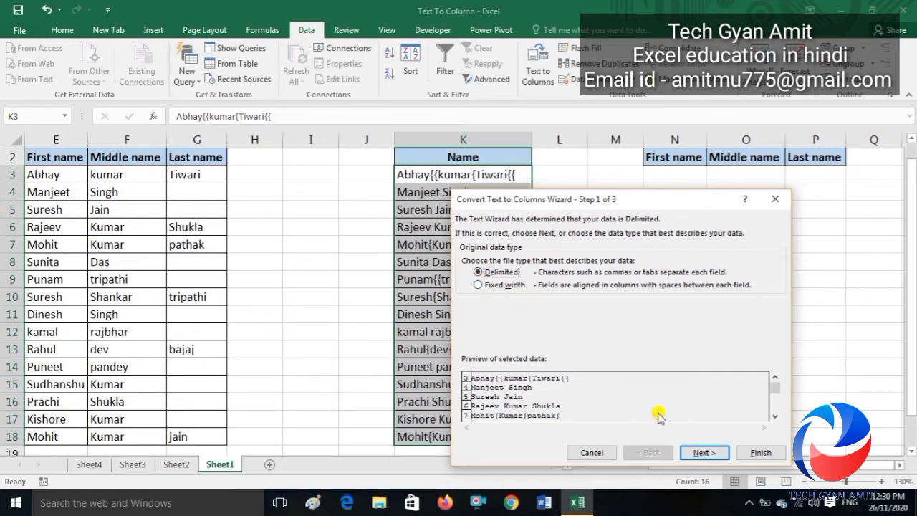
{"action": "left_click", "coordinate": [705, 454]}
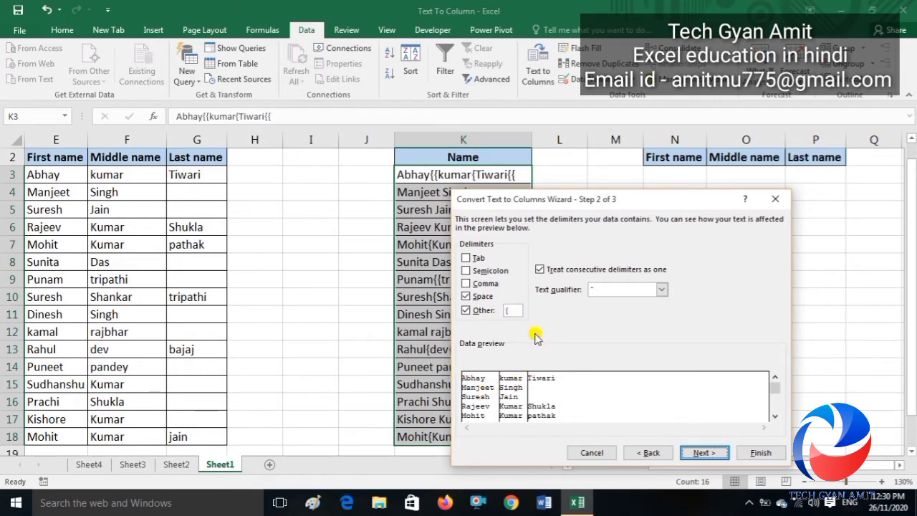
Turn off treating consecutive delimiters as one for the Space and "{" delimiters, and proceed to the column data format settings.
{"action": "left_click", "coordinate": [541, 272]}
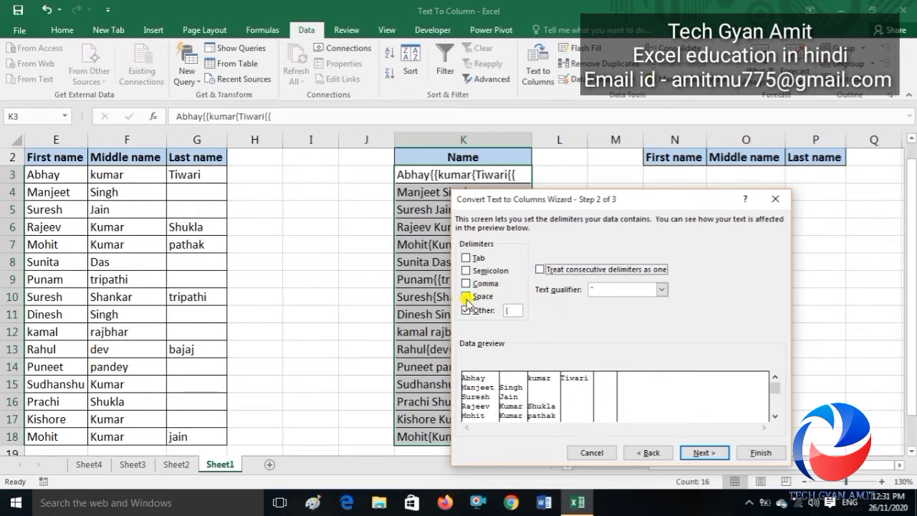
{"action": "left_click", "coordinate": [467, 299]}
{"action": "left_click", "coordinate": [467, 310]}
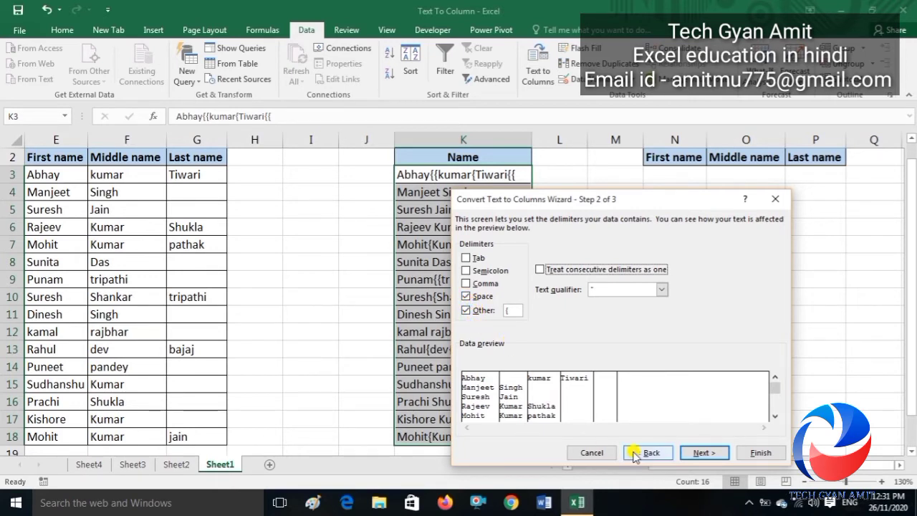
{"action": "left_click", "coordinate": [705, 453]}
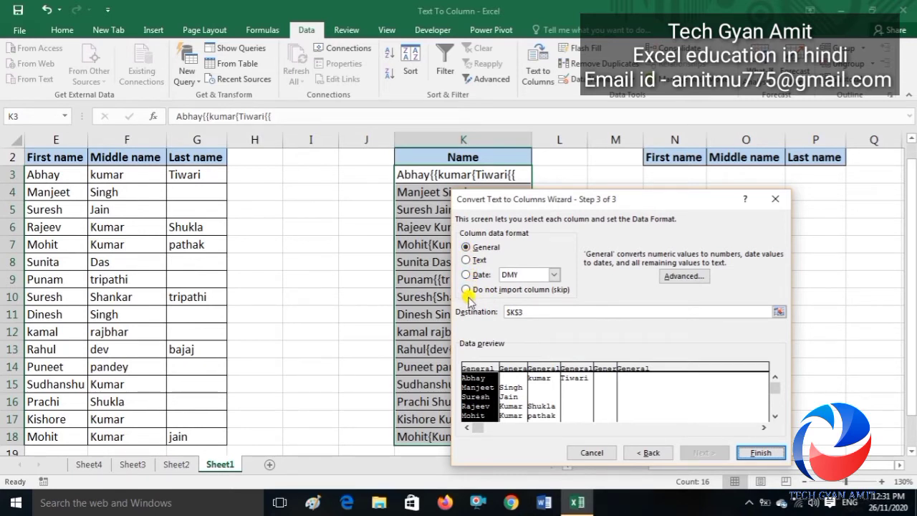
Set the destination of the K3:K18 split to cell N3 and finish the conversion.
{"action": "left_click", "coordinate": [520, 312]}
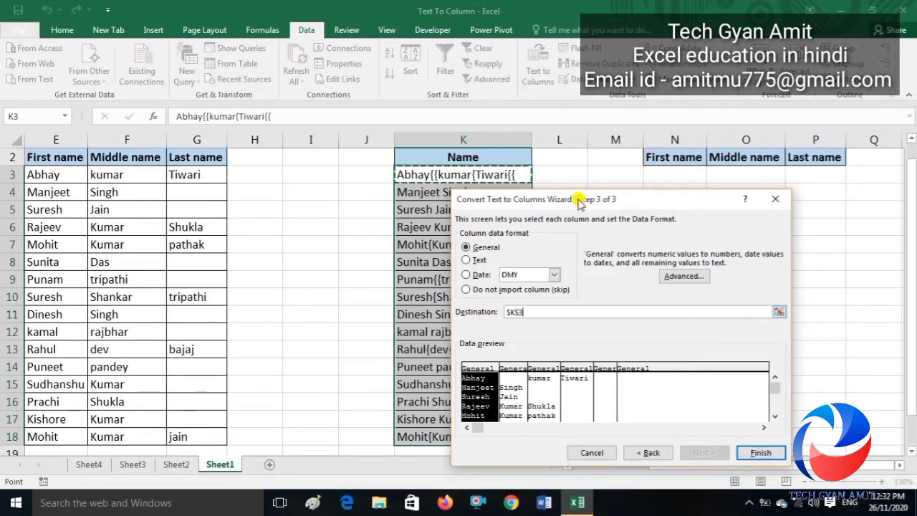
{"action": "left_click_drag", "start_coordinate": [579, 200], "coordinate": [316, 206]}
{"action": "key", "text": "BackSpace"}
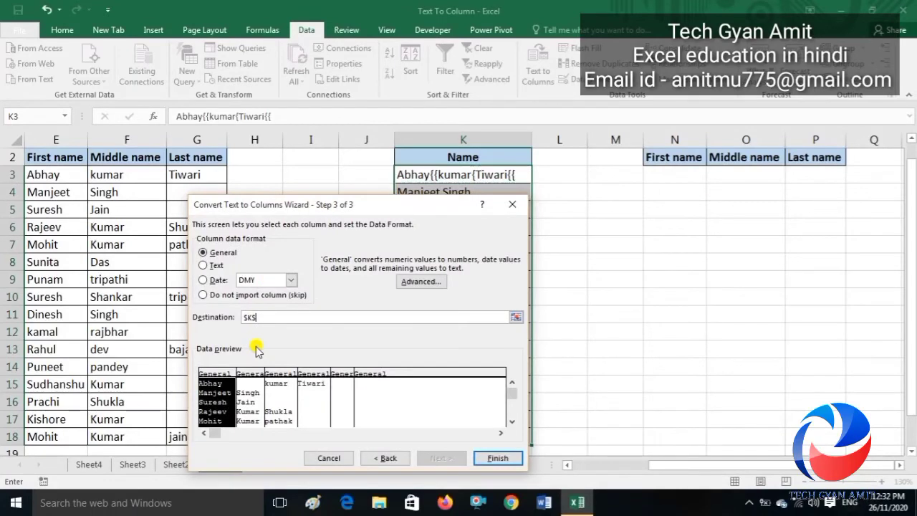
{"action": "left_click", "coordinate": [666, 172]}
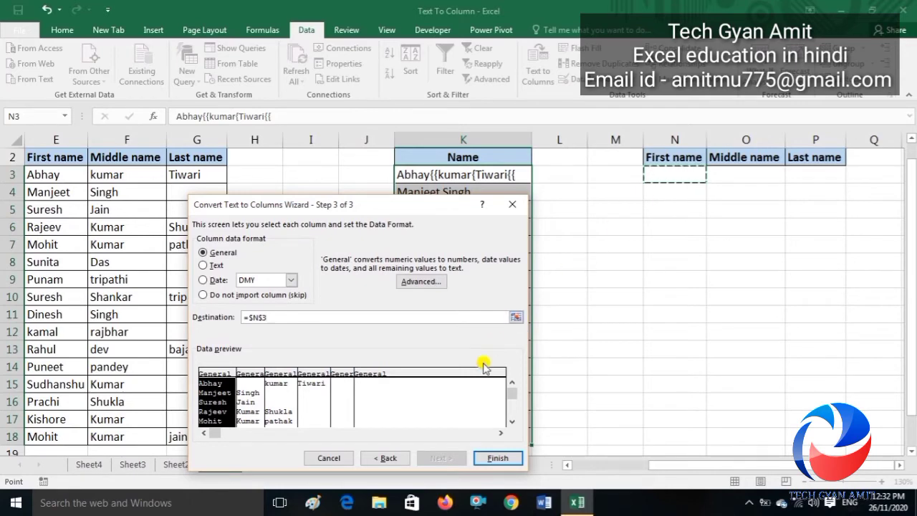
{"action": "left_click", "coordinate": [496, 458]}
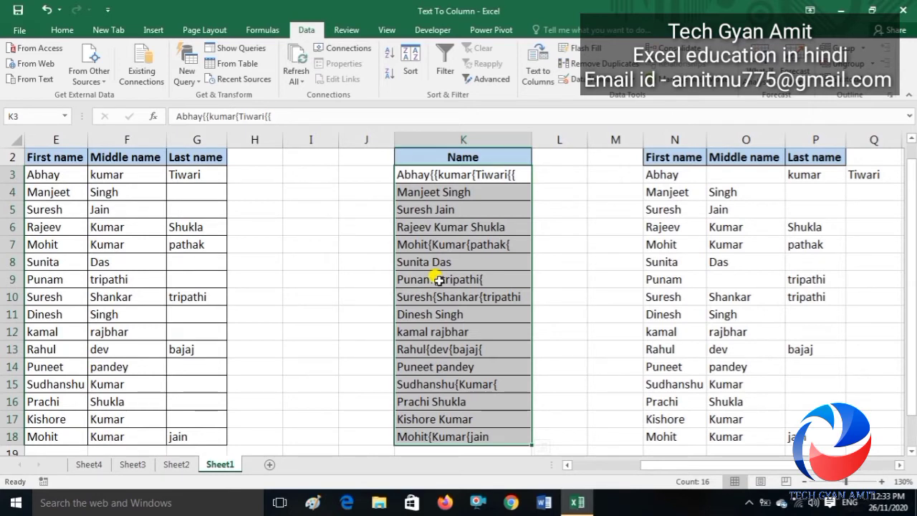
Clear the split names from cells N3:Q18.
{"action": "key", "text": "Right"}
{"action": "key", "text": "Right"}
{"action": "key", "text": "Right"}
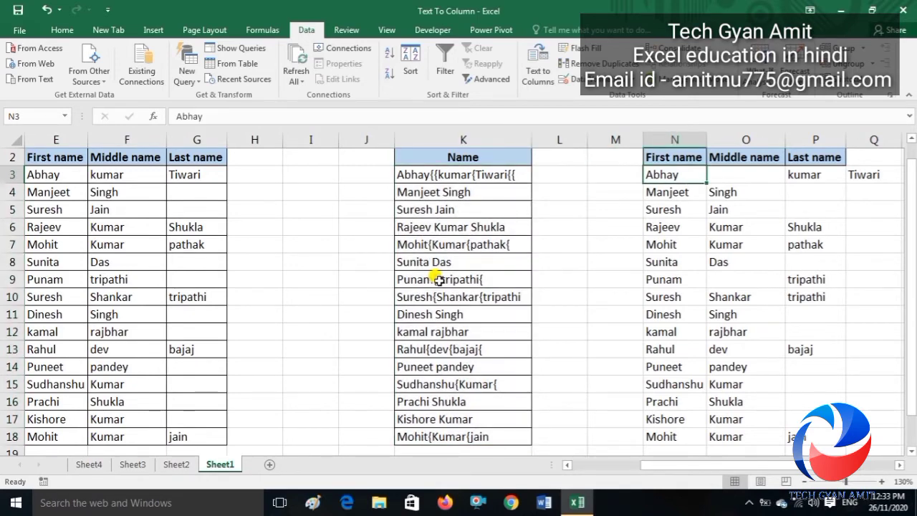
{"action": "key", "text": "shift+Right"}
{"action": "key", "text": "shift+Right"}
{"action": "key", "text": "shift+Right"}
{"action": "key", "text": "ctrl+shift+Down"}
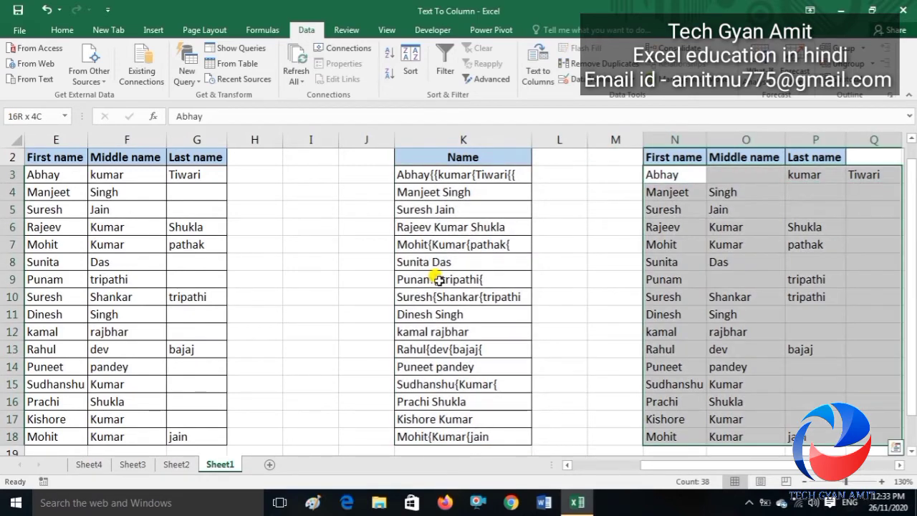
{"action": "key", "text": "Delete"}
{"action": "key", "text": "Left"}
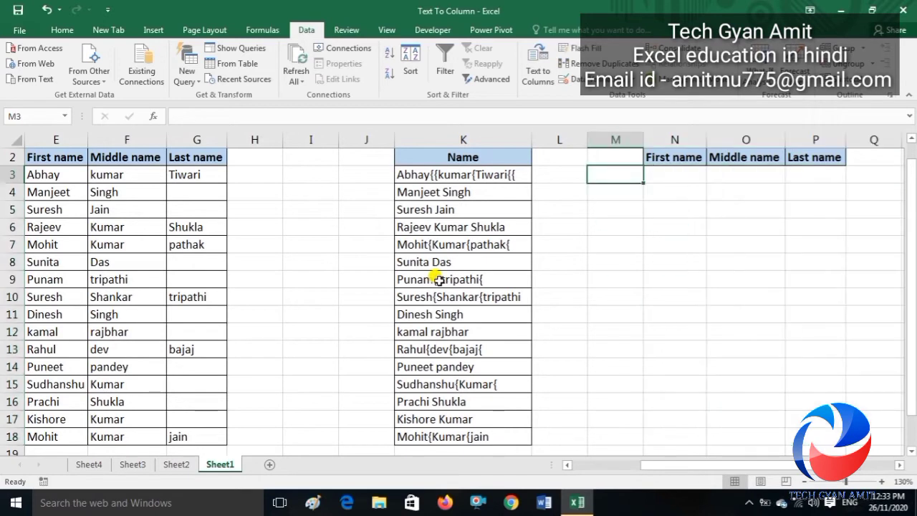
Run Text to Columns again on the names in K3:K18 as delimited data, proceeding to the delimiter settings.
{"action": "key", "text": "Right"}
{"action": "key", "text": "Left"}
{"action": "key", "text": "Left"}
{"action": "key", "text": "Left"}
{"action": "key", "text": "shift+Down"}
{"action": "key", "text": "shift+Down"}
{"action": "key", "text": "shift+Down"}
{"action": "key", "text": "shift+Down"}
{"action": "key", "text": "shift+Down"}
{"action": "key", "text": "shift+Down"}
{"action": "key", "text": "shift+Down"}
{"action": "key", "text": "shift+Down"}
{"action": "key", "text": "shift+Down"}
{"action": "key", "text": "shift+Down"}
{"action": "key", "text": "shift+Down"}
{"action": "key", "text": "shift+Down"}
{"action": "key", "text": "shift+Down"}
{"action": "key", "text": "shift+Down"}
{"action": "key", "text": "shift+Down"}
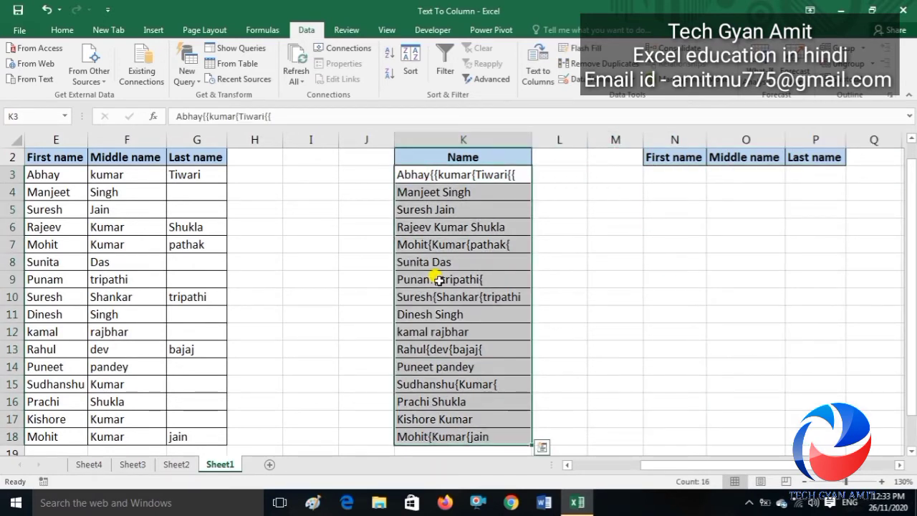
{"action": "key", "text": "alt"}
{"action": "key", "text": "a"}
{"action": "key", "text": "e"}
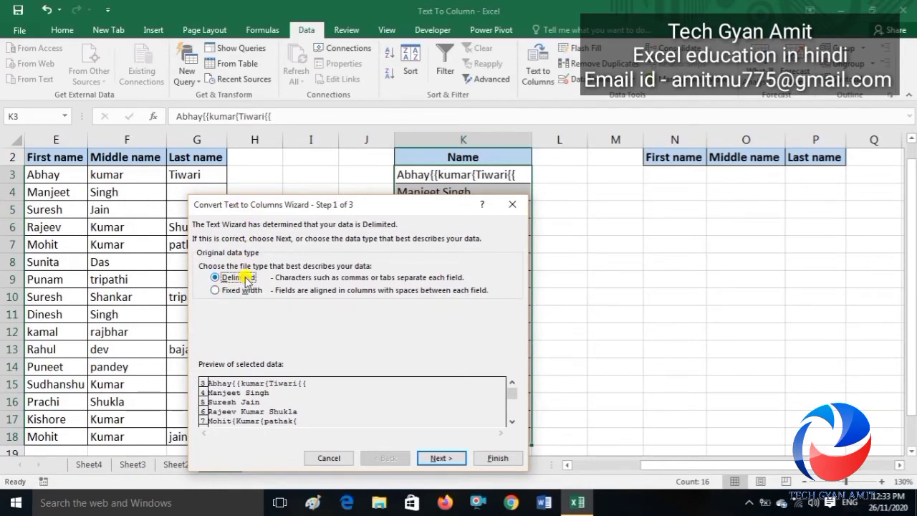
{"action": "left_click", "coordinate": [434, 457]}
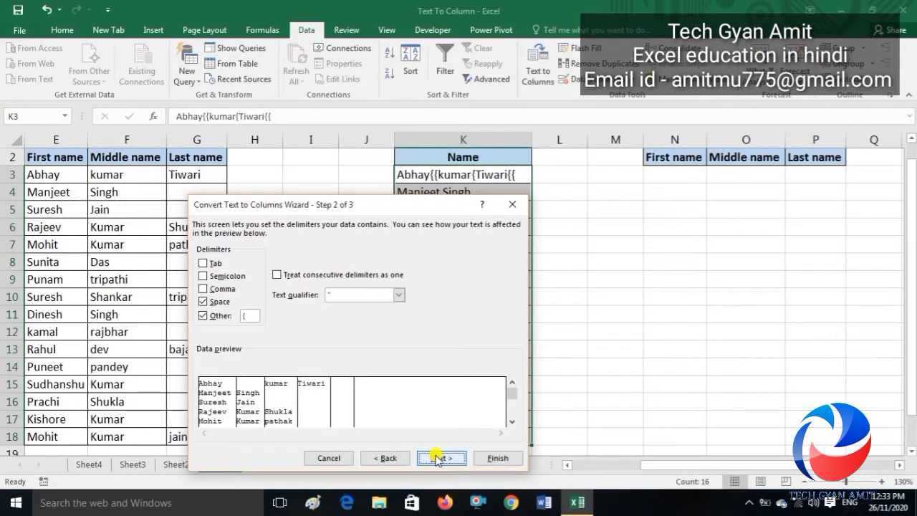
Treat consecutive delimiters as one and finish the split with cell N3 as its destination.
{"action": "left_click", "coordinate": [277, 276]}
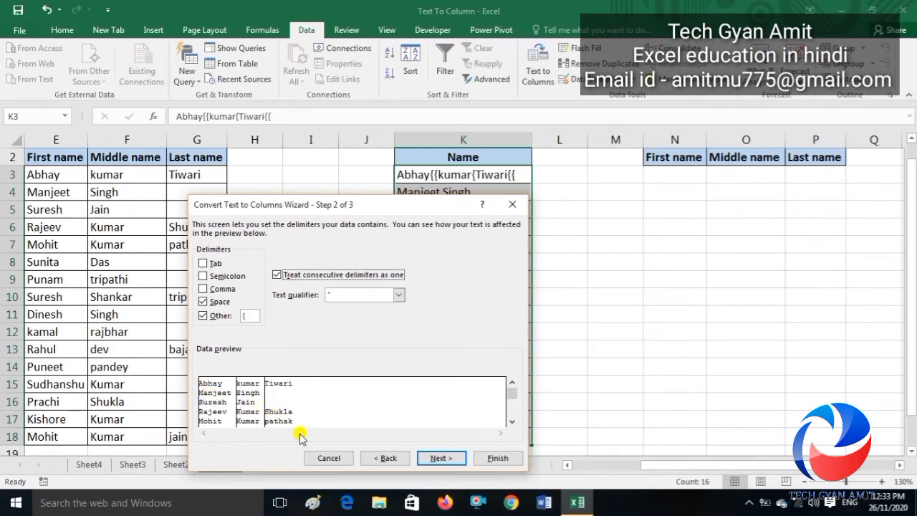
{"action": "left_click", "coordinate": [438, 459]}
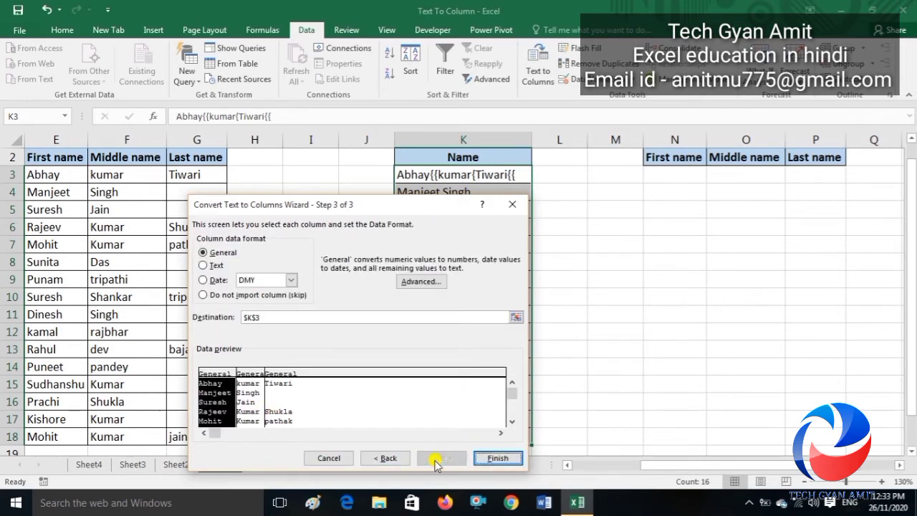
{"action": "left_click", "coordinate": [270, 318]}
{"action": "key", "text": "BackSpace"}
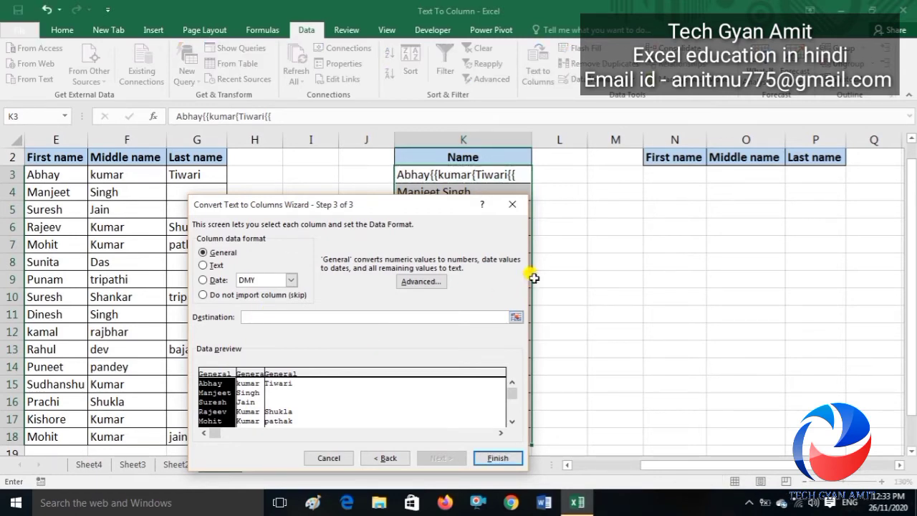
{"action": "left_click", "coordinate": [675, 174]}
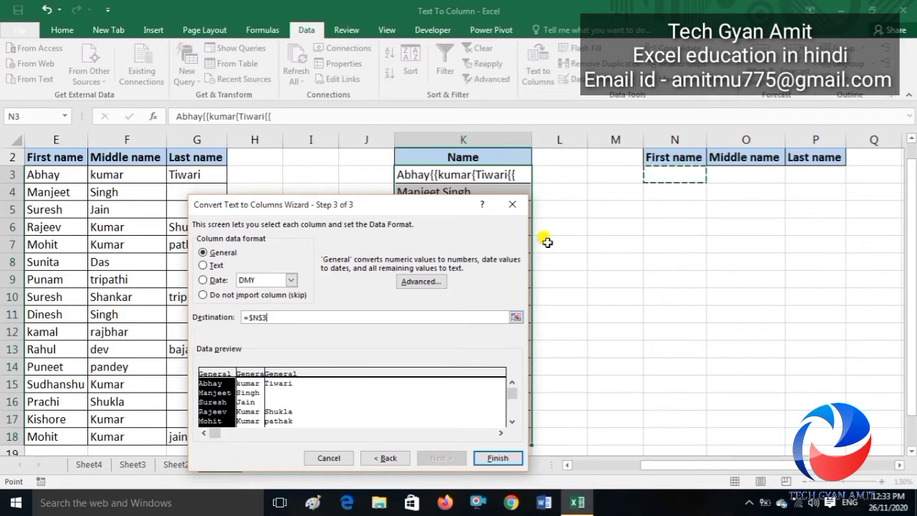
{"action": "left_click", "coordinate": [495, 459]}
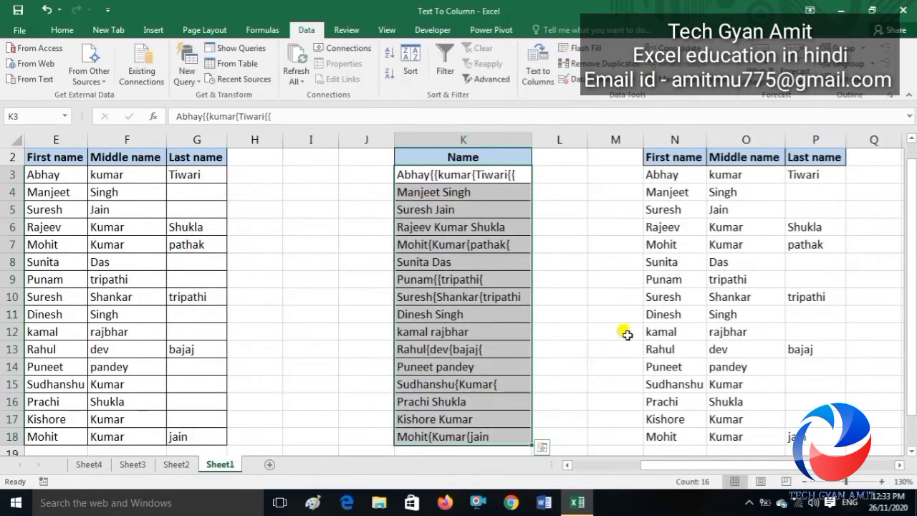
Examine the split names in columns N to P against the source names in column K.
{"action": "left_click", "coordinate": [693, 312]}
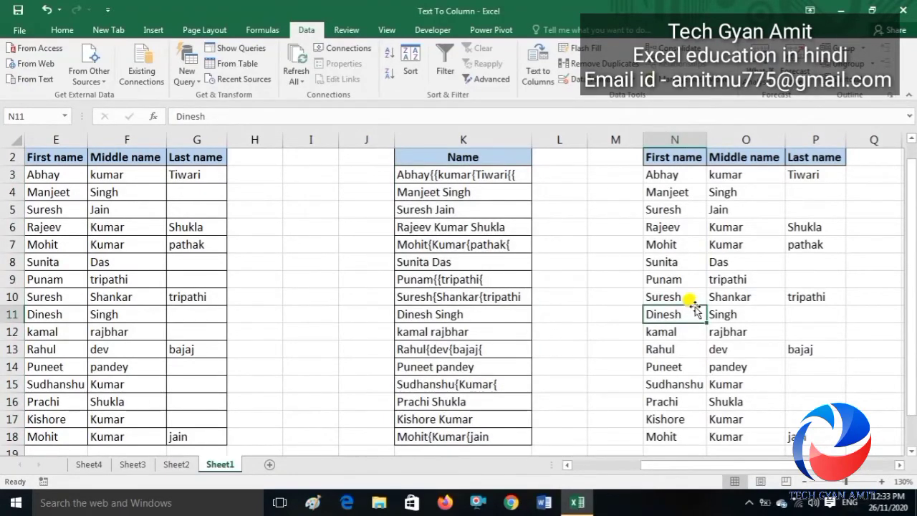
{"action": "key", "text": "Up"}
{"action": "key", "text": "Up"}
{"action": "key", "text": "Up"}
{"action": "key", "text": "Up"}
{"action": "key", "text": "Up"}
{"action": "key", "text": "Up"}
{"action": "key", "text": "Up"}
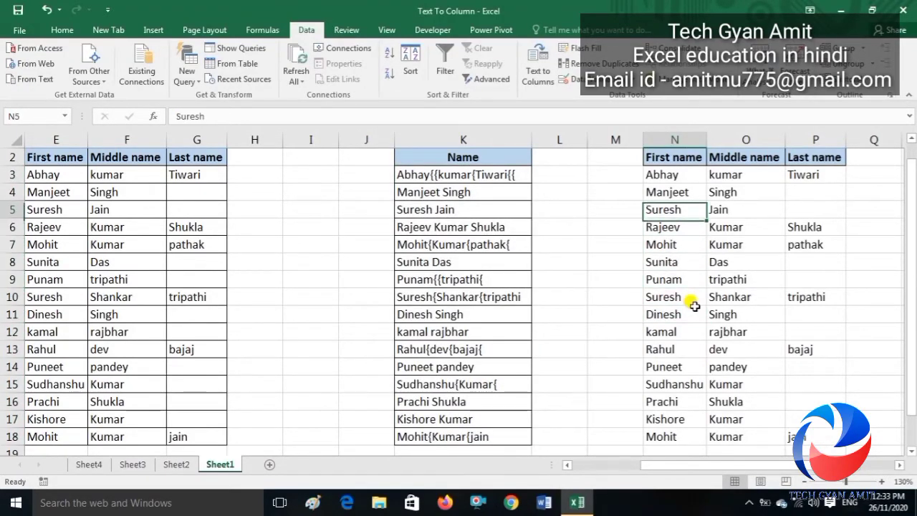
{"action": "key", "text": "Right"}
{"action": "key", "text": "Right"}
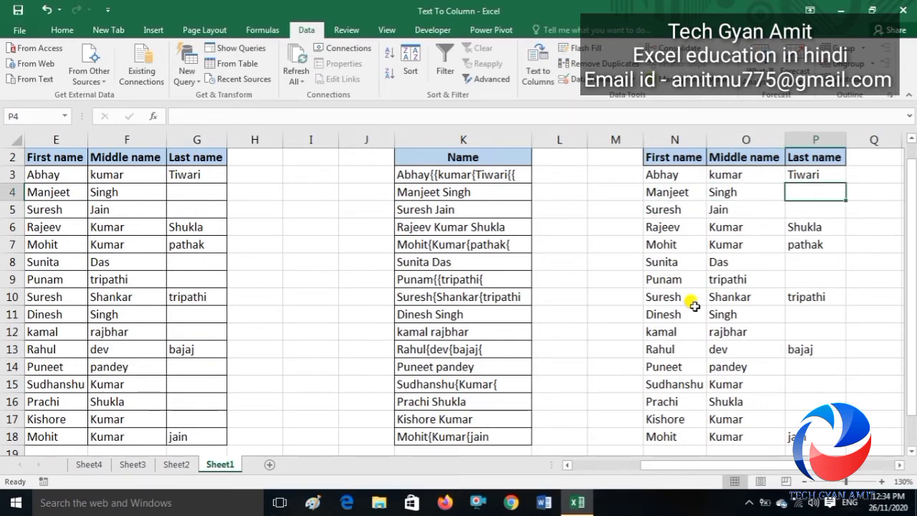
{"action": "key", "text": "Left"}
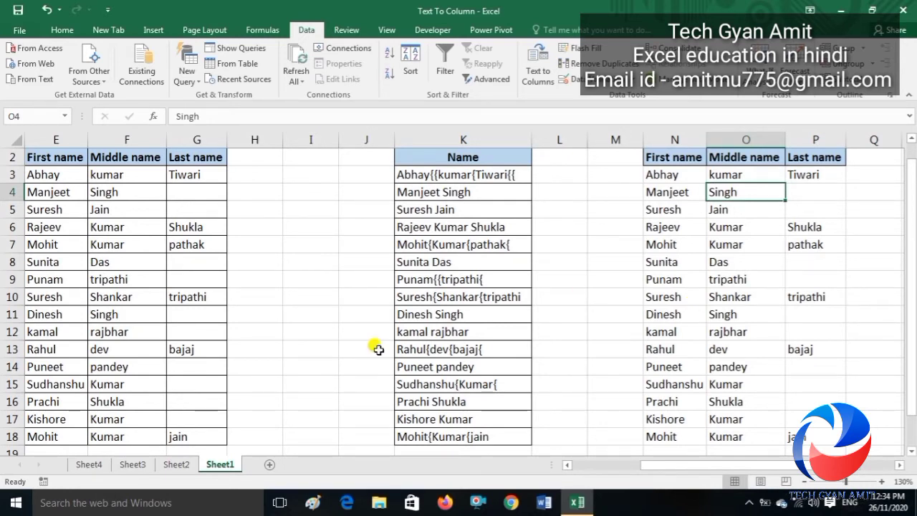
Open Sheet2 and clear the split results from cells C4:E13 under Sl.No, Text and Number.
{"action": "left_click", "coordinate": [174, 466]}
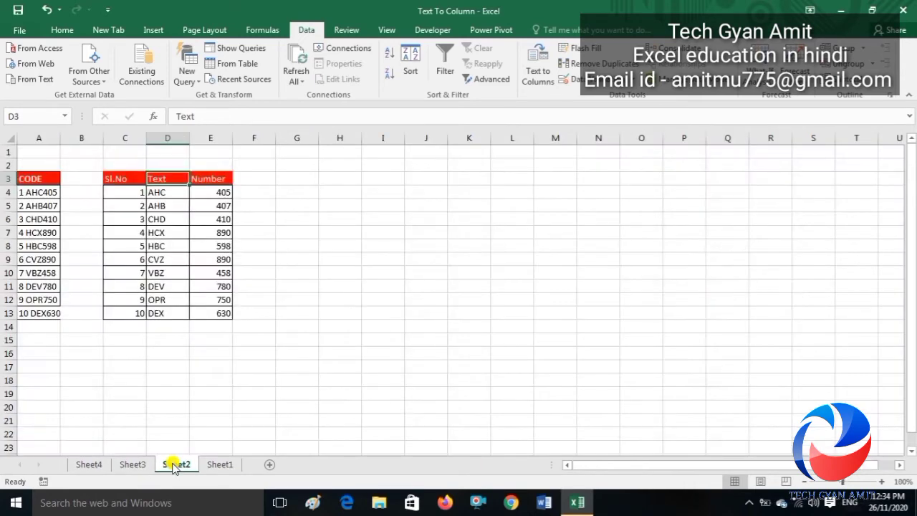
{"action": "left_click", "coordinate": [160, 225]}
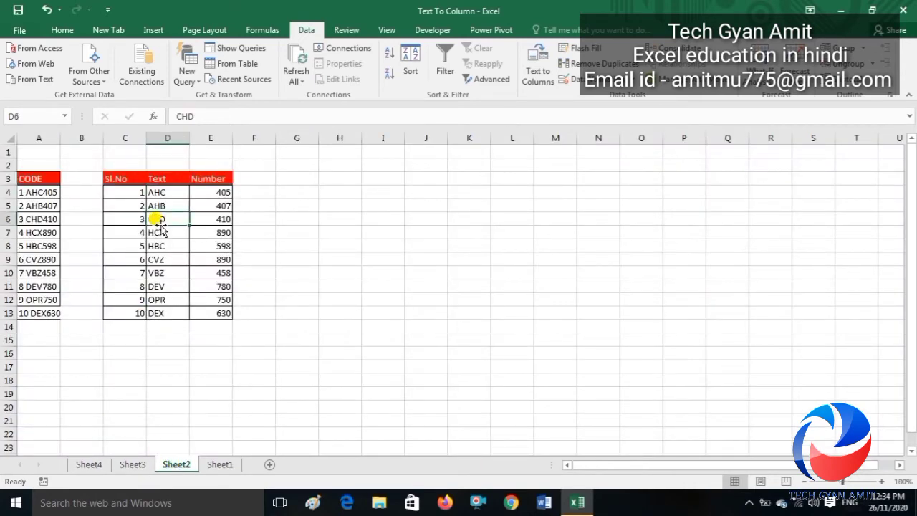
{"action": "key", "text": "Left"}
{"action": "key", "text": "Up"}
{"action": "key", "text": "Up"}
{"action": "key", "text": "ctrl+shift+Right"}
{"action": "key", "text": "ctrl+shift+Down"}
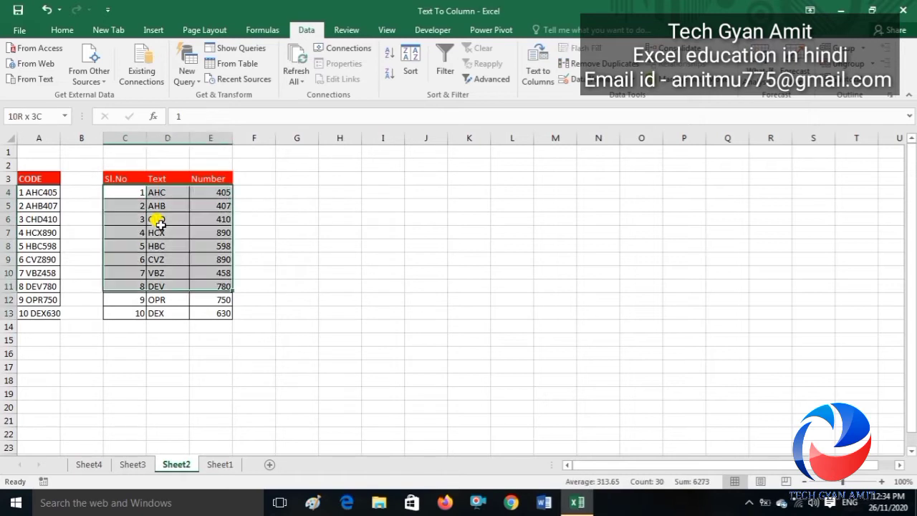
{"action": "key", "text": "Delete"}
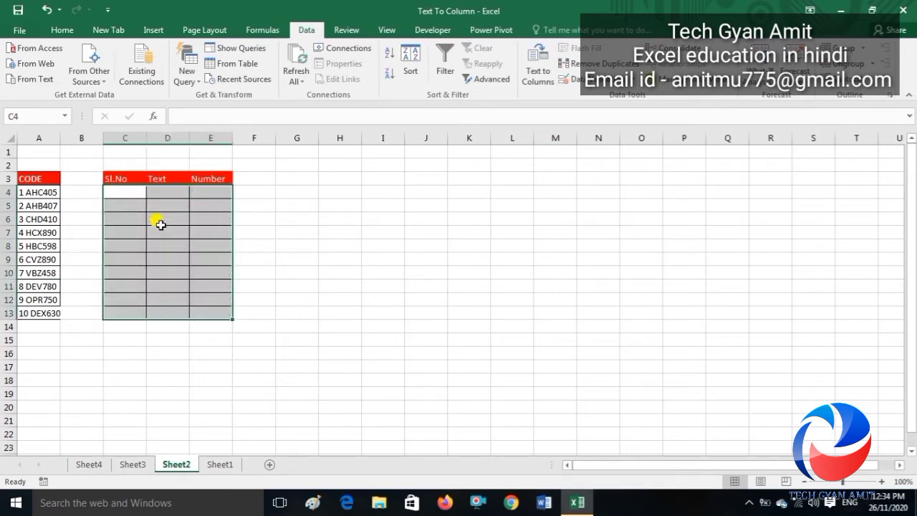
Set a custom zoom of 130% for Sheet2.
{"action": "key", "text": "alt+w"}
{"action": "key", "text": "q"}
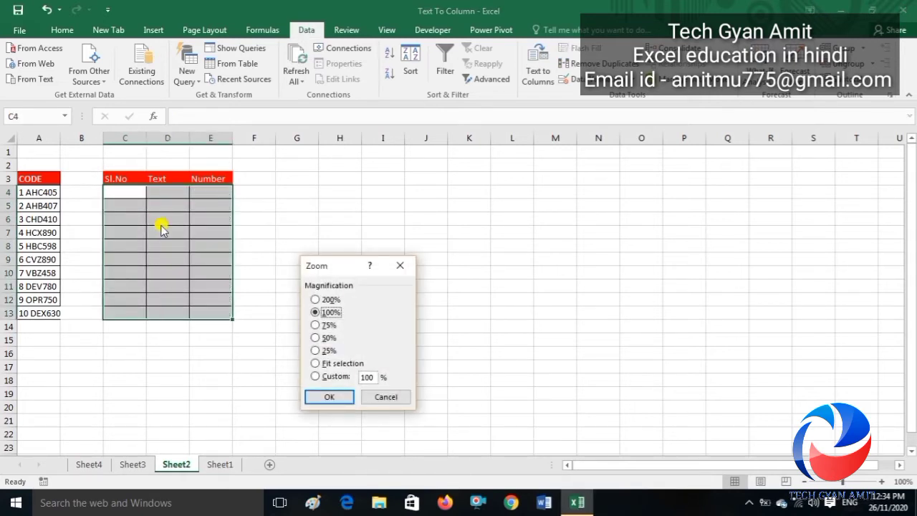
{"action": "key", "text": "alt+c"}
{"action": "type", "text": "130"}
{"action": "key", "text": "Return"}
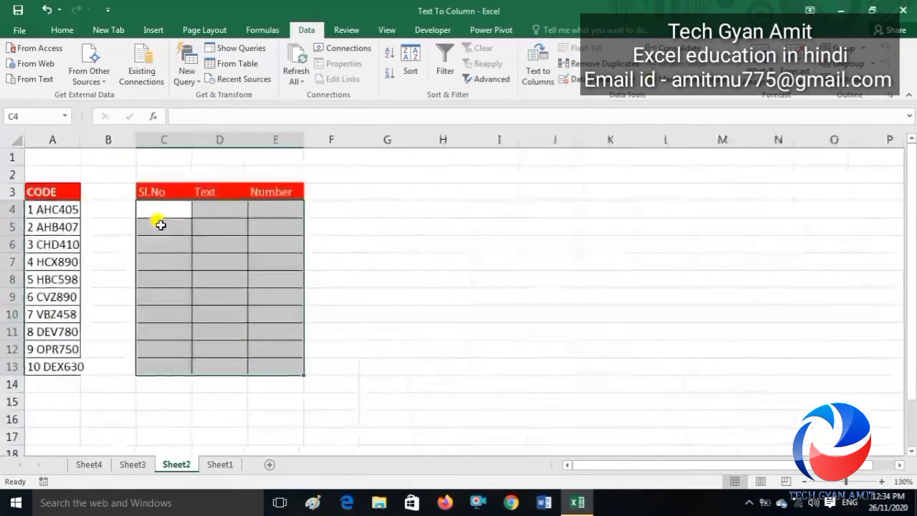
Examine the codes in column A and the empty Sl.No, Text and Number columns meant for their parts.
{"action": "key", "text": "Left"}
{"action": "key", "text": "Left"}
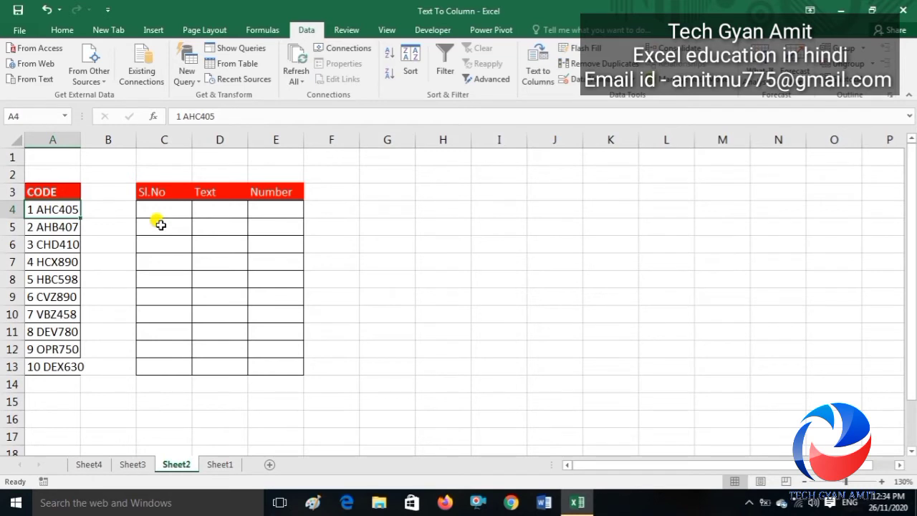
{"action": "key", "text": "Down"}
{"action": "key", "text": "Down"}
{"action": "key", "text": "Down"}
{"action": "key", "text": "Down"}
{"action": "key", "text": "Down"}
{"action": "key", "text": "Down"}
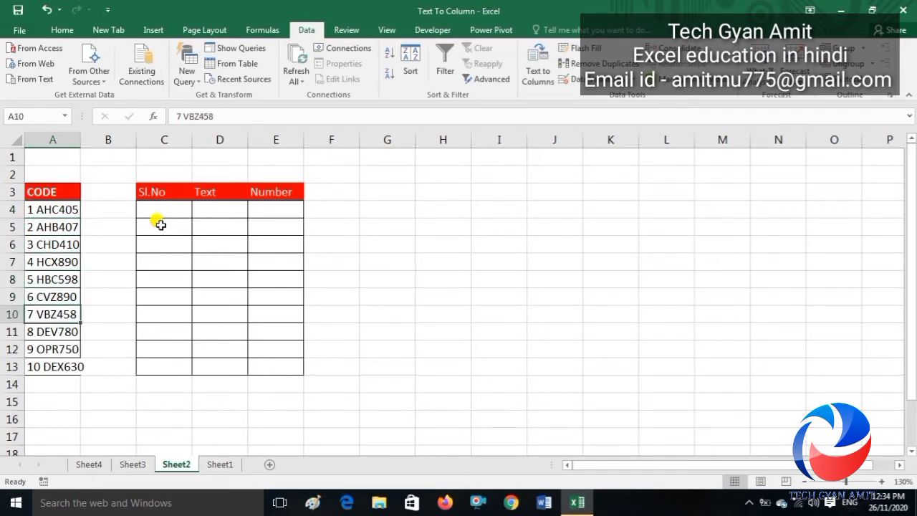
{"action": "key", "text": "Down"}
{"action": "key", "text": "Down"}
{"action": "key", "text": "Right"}
{"action": "key", "text": "Right"}
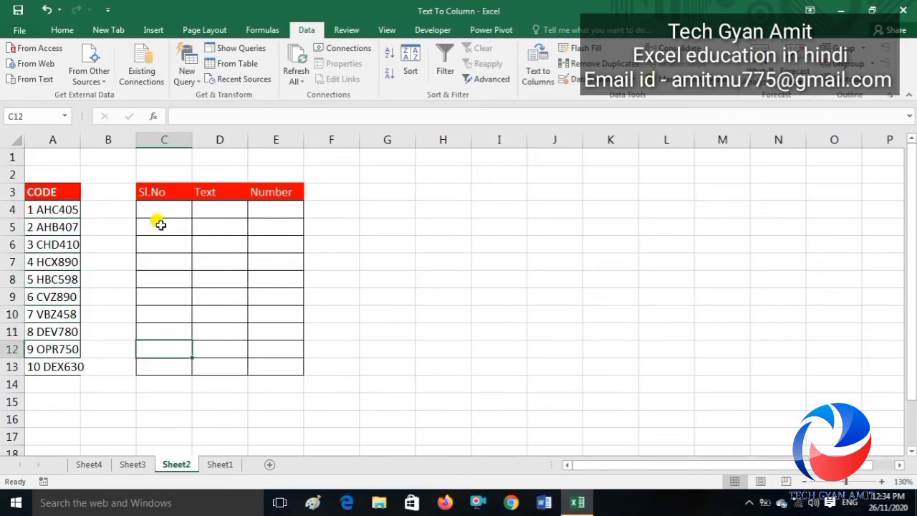
{"action": "key", "text": "ctrl+Up"}
{"action": "key", "text": "Down"}
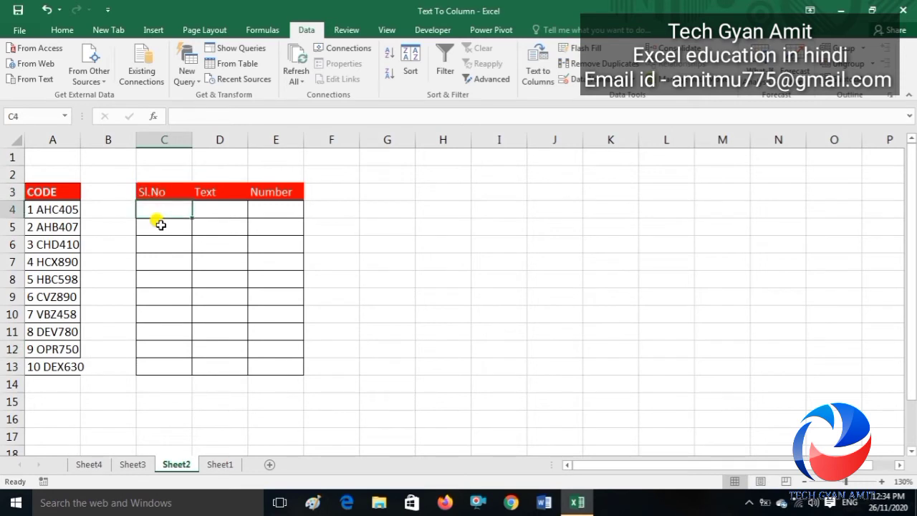
{"action": "key", "text": "Right"}
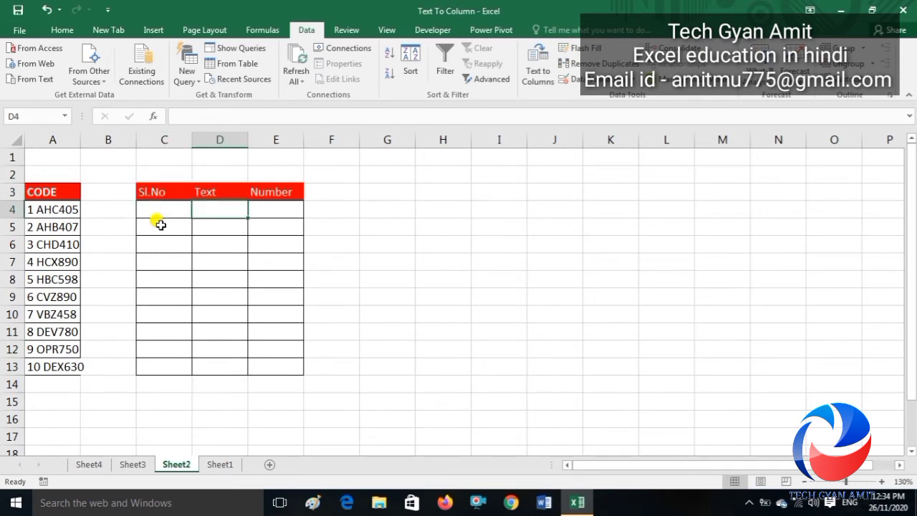
{"action": "key", "text": "Right"}
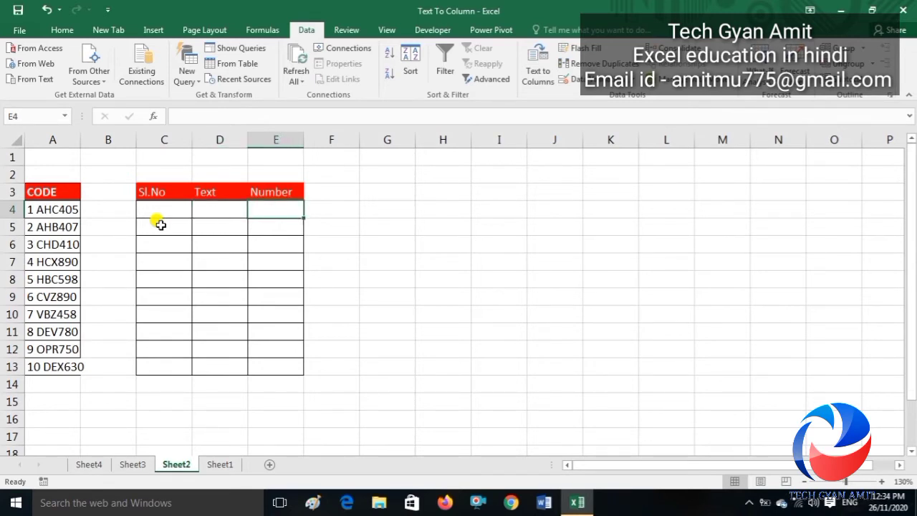
{"action": "key", "text": "Down"}
{"action": "key", "text": "Down"}
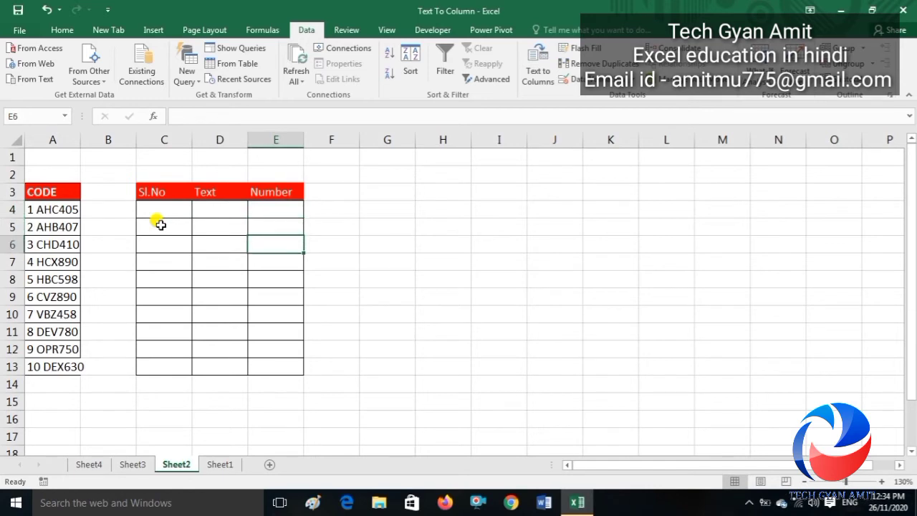
Run Text to Columns on the codes in A4:A13 as delimited data, proceeding to the delimiter settings.
{"action": "key", "text": "Left"}
{"action": "key", "text": "Left"}
{"action": "key", "text": "Left"}
{"action": "key", "text": "Left"}
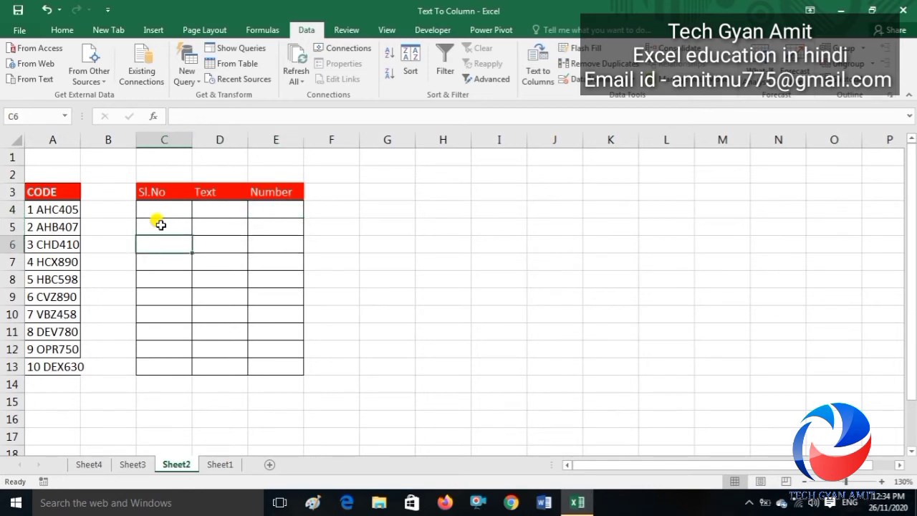
{"action": "key", "text": "Up"}
{"action": "key", "text": "Up"}
{"action": "key", "text": "ctrl+shift+Down"}
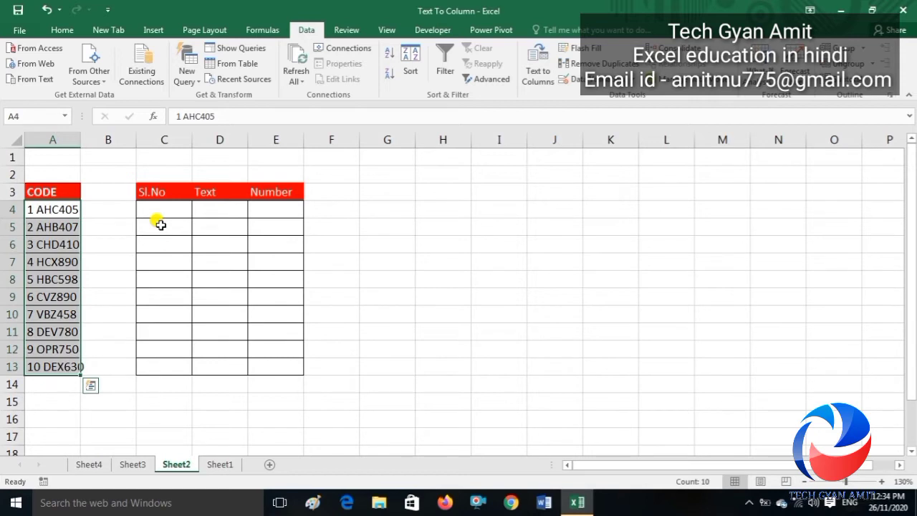
{"action": "key", "text": "alt+space"}
{"action": "key", "text": "Escape"}
{"action": "left_click", "coordinate": [543, 77]}
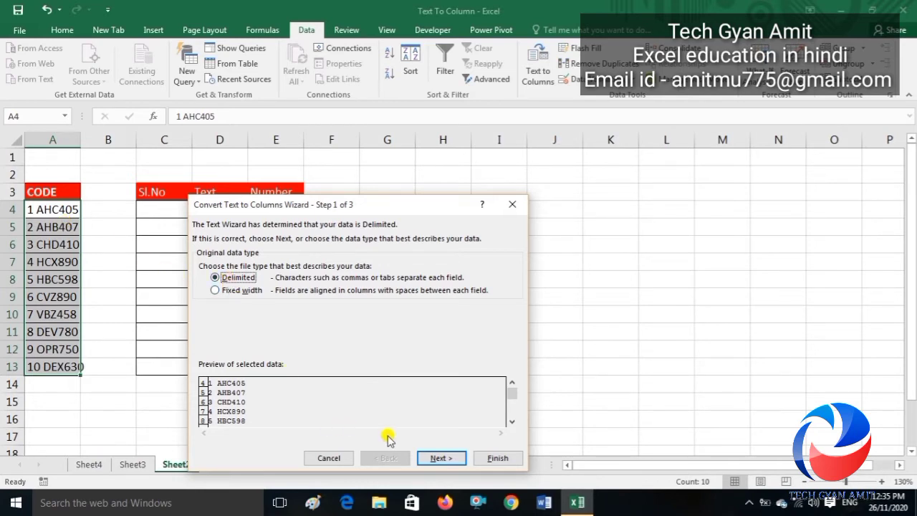
{"action": "left_click", "coordinate": [441, 461]}
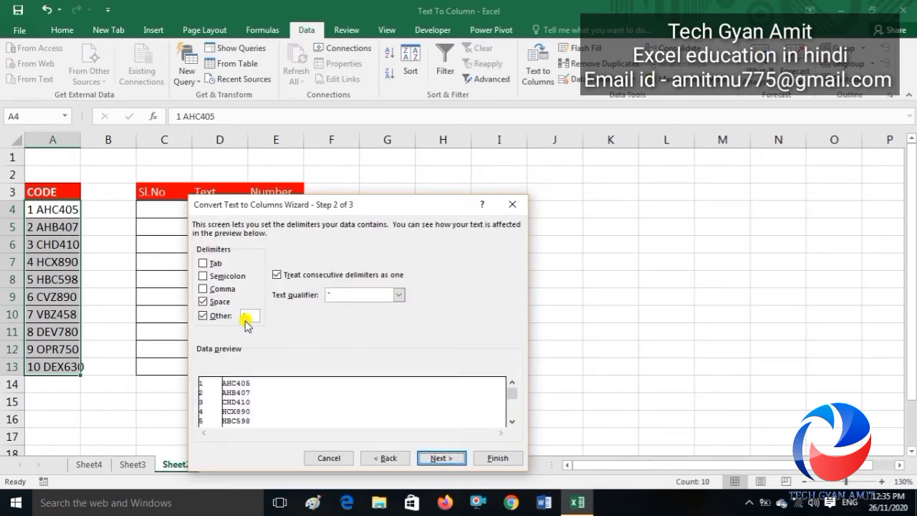
Turn off the Other delimiter, keeping only Space, and finish the split at destination C4, replacing the existing data.
{"action": "left_click", "coordinate": [203, 317]}
{"action": "left_click", "coordinate": [205, 319]}
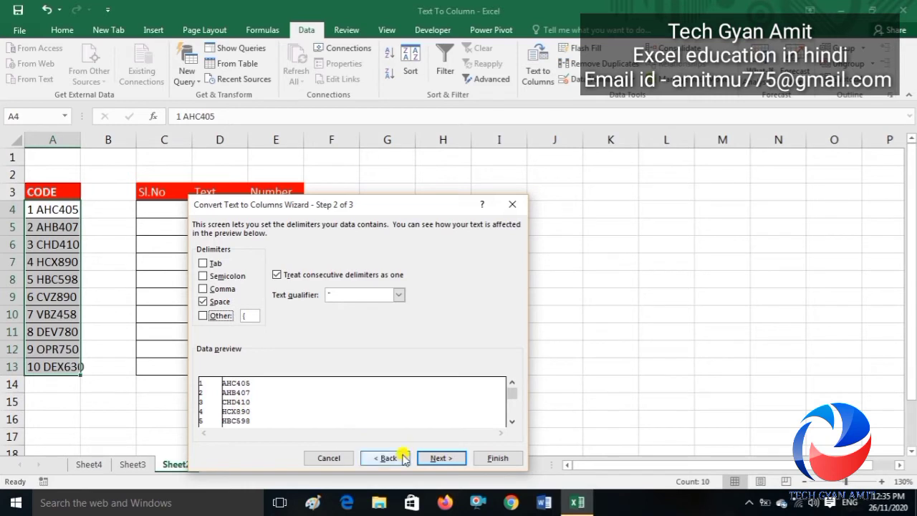
{"action": "left_click", "coordinate": [439, 460]}
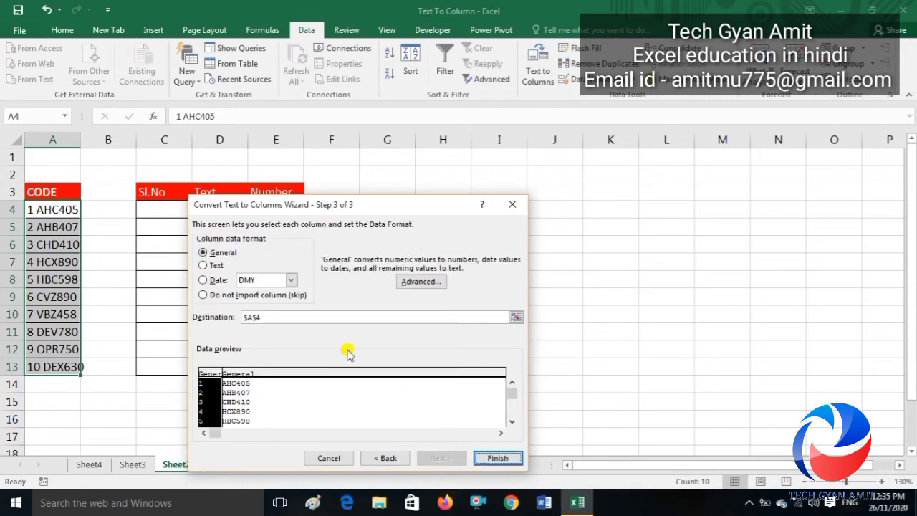
{"action": "left_click", "coordinate": [284, 318]}
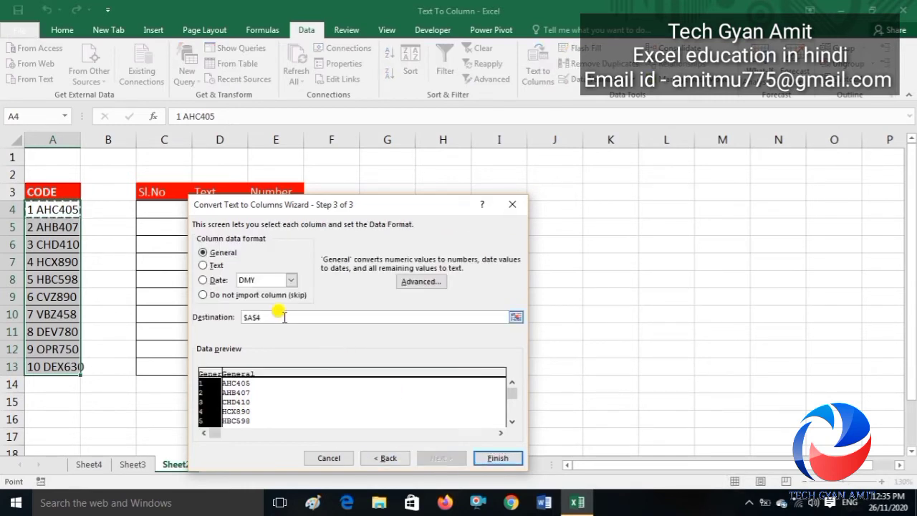
{"action": "key", "text": "BackSpace"}
{"action": "key", "text": "BackSpace"}
{"action": "key", "text": "BackSpace"}
{"action": "key", "text": "BackSpace"}
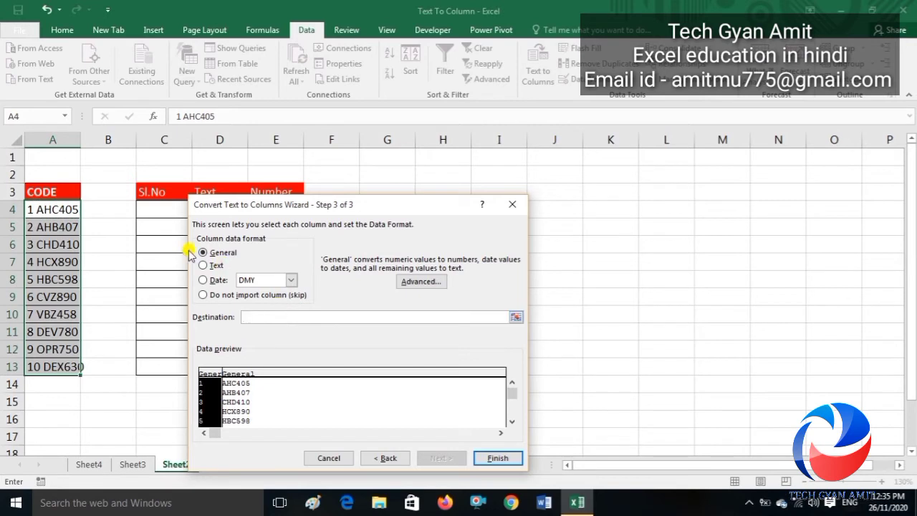
{"action": "left_click", "coordinate": [165, 210]}
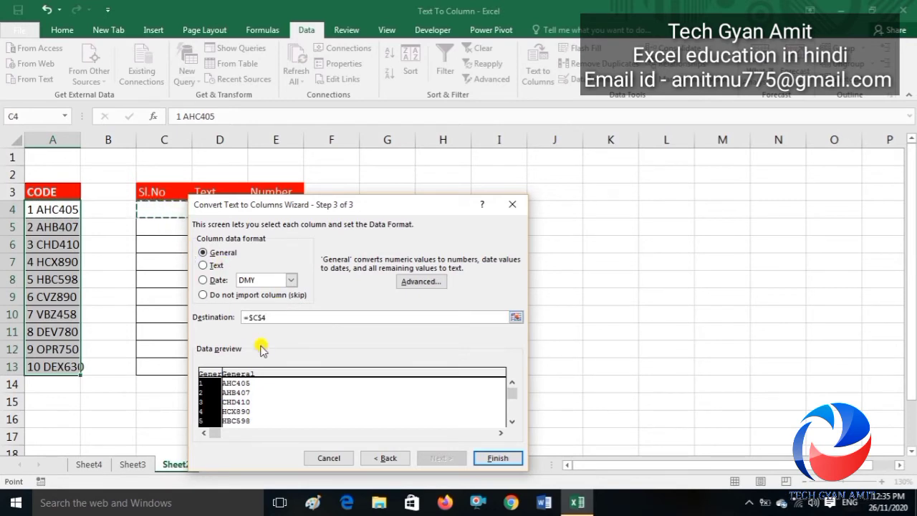
{"action": "left_click", "coordinate": [517, 461]}
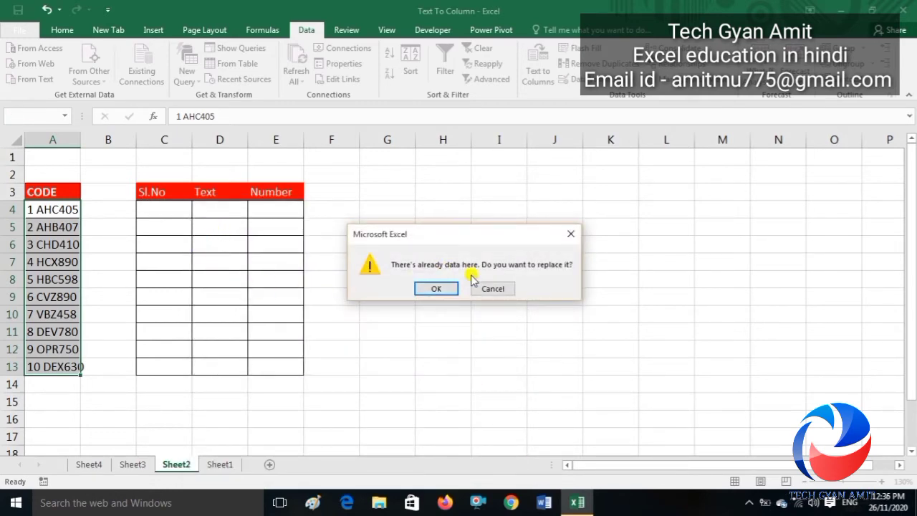
{"action": "left_click", "coordinate": [438, 289]}
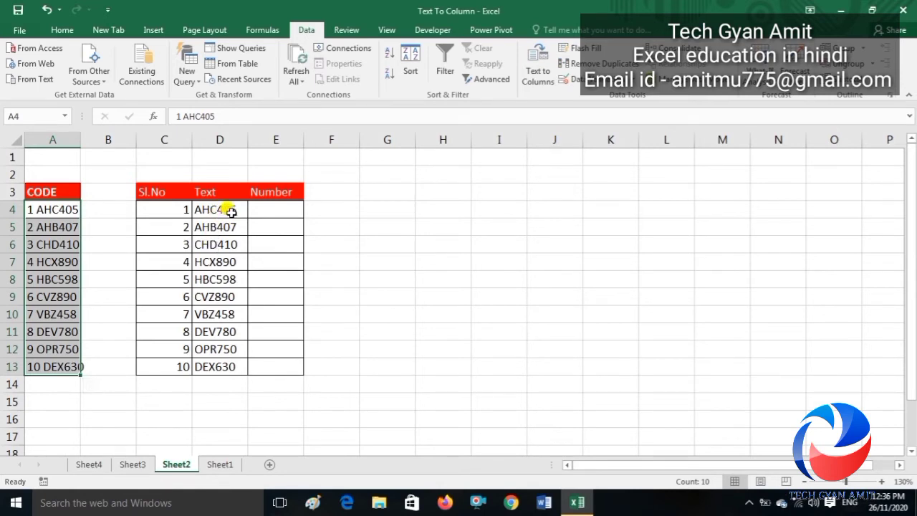
Run Text to Columns on the codes in D4:D13 as fixed-width data, proceeding to the column break settings.
{"action": "left_click", "coordinate": [228, 209]}
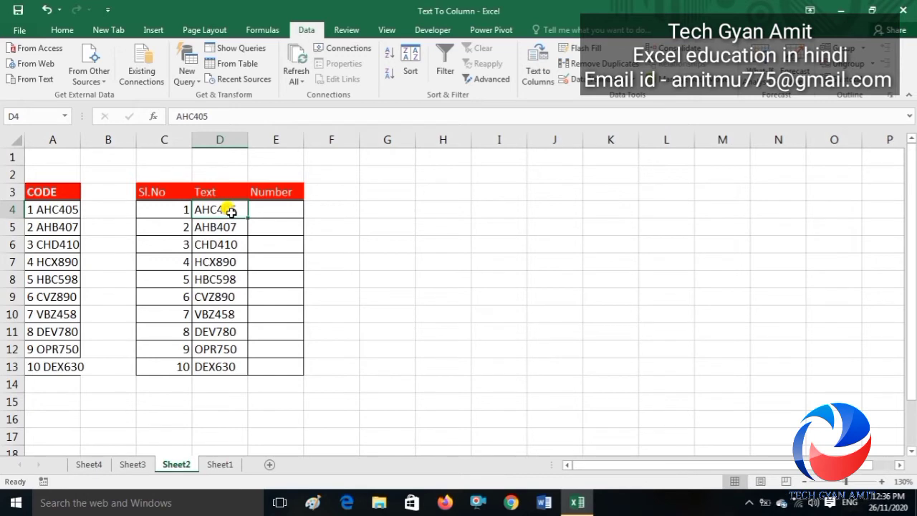
{"action": "key", "text": "ctrl+shift+Down"}
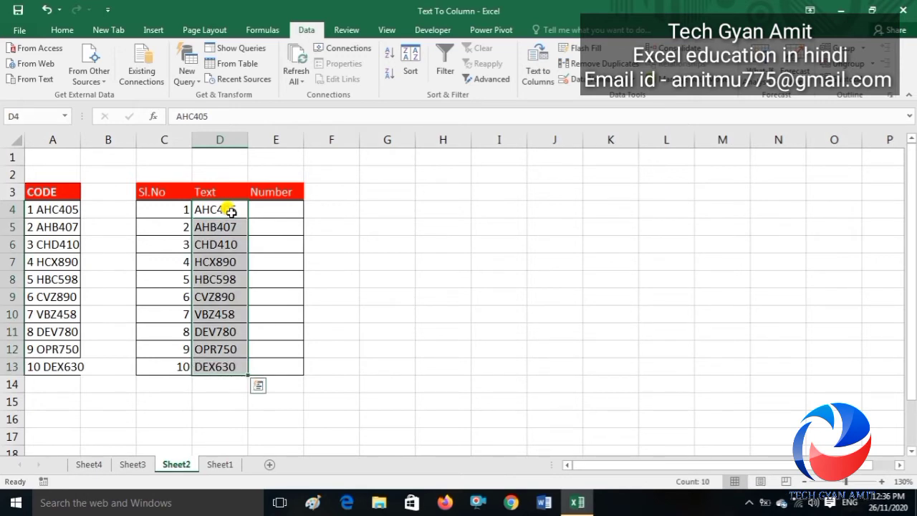
{"action": "key", "text": "alt"}
{"action": "key", "text": "a"}
{"action": "key", "text": "e"}
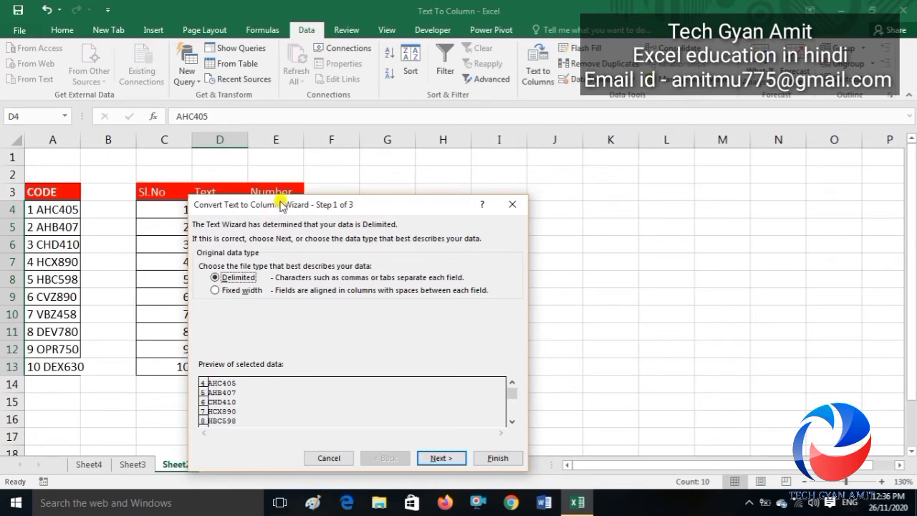
{"action": "left_click_drag", "start_coordinate": [281, 205], "coordinate": [464, 179]}
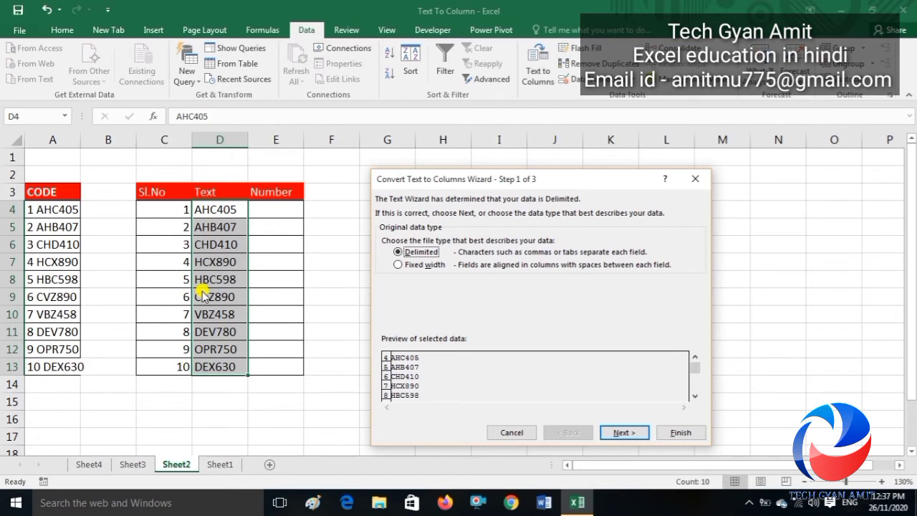
{"action": "left_click", "coordinate": [399, 264]}
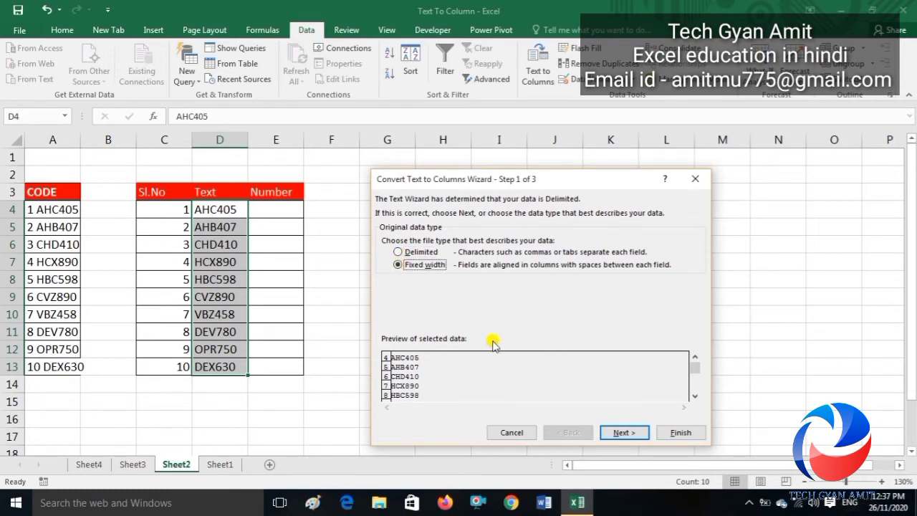
{"action": "left_click", "coordinate": [616, 434]}
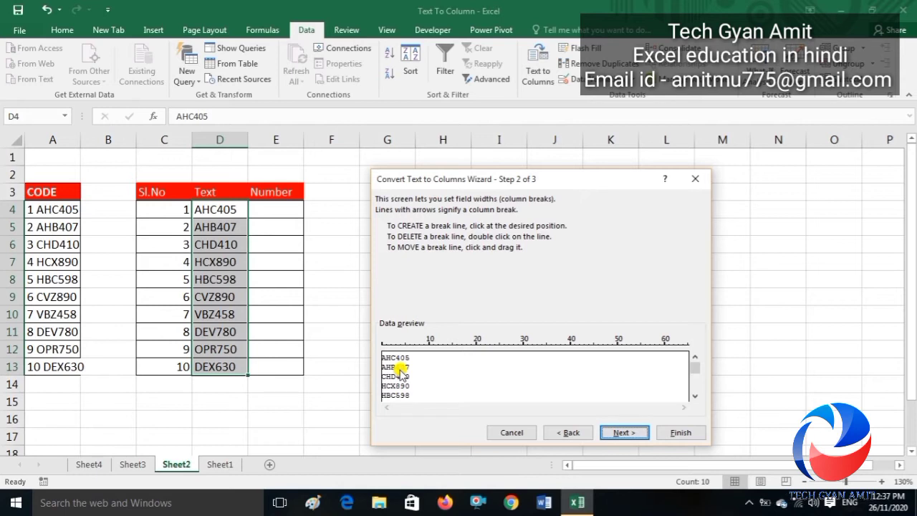
Place a column break after the third character and finish the split at destination D4, replacing the existing data.
{"action": "left_click", "coordinate": [442, 370]}
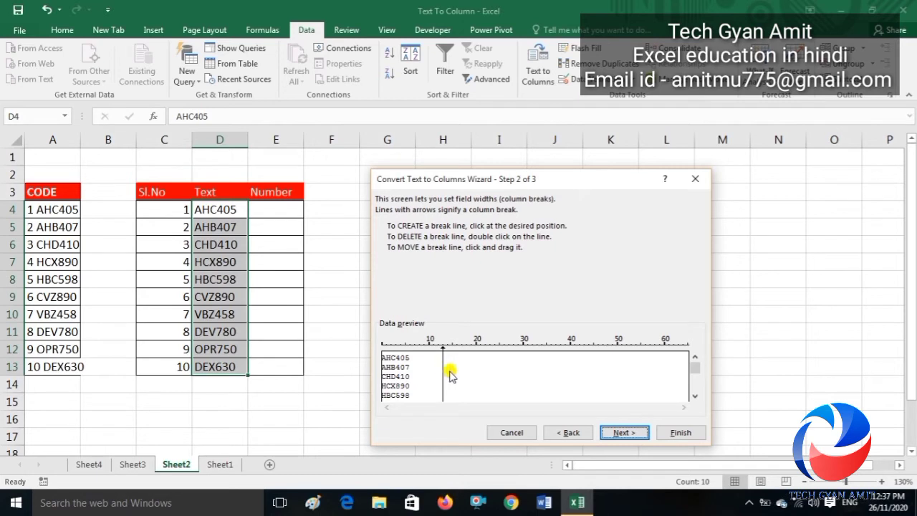
{"action": "left_click_drag", "start_coordinate": [444, 376], "coordinate": [396, 386]}
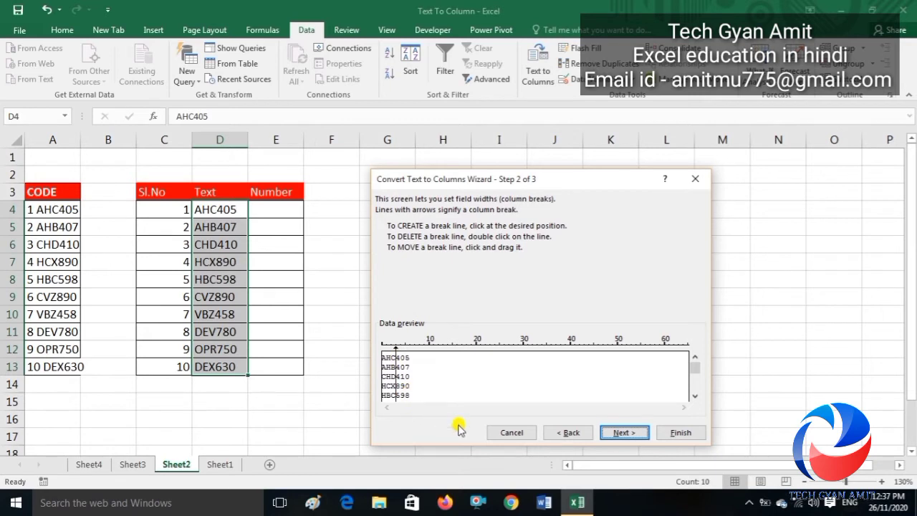
{"action": "left_click", "coordinate": [620, 433]}
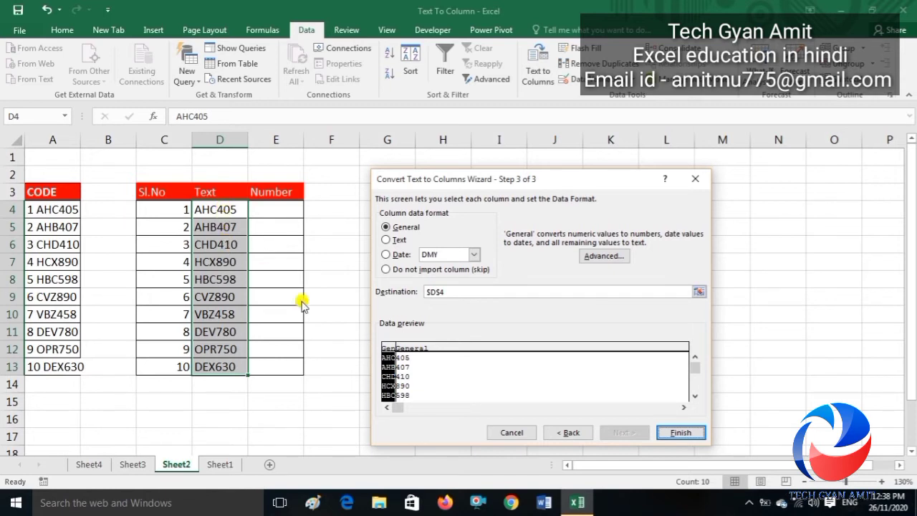
{"action": "left_click", "coordinate": [680, 433]}
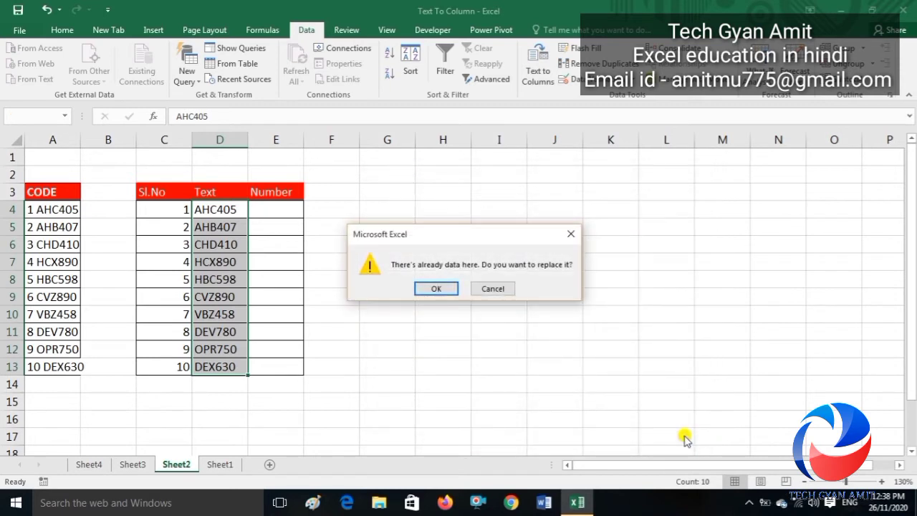
{"action": "left_click", "coordinate": [439, 288]}
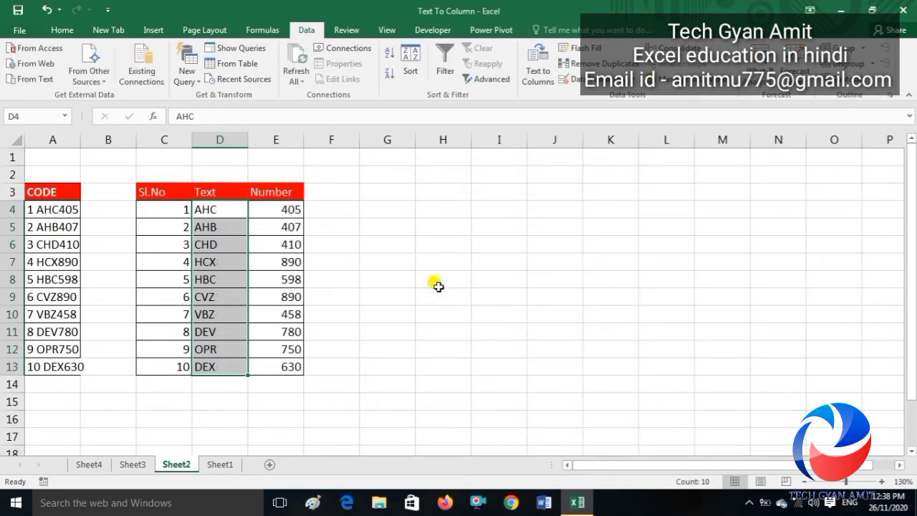
Copy the Text and Number headers from D3:E3 to H3:I3.
{"action": "left_click", "coordinate": [220, 227]}
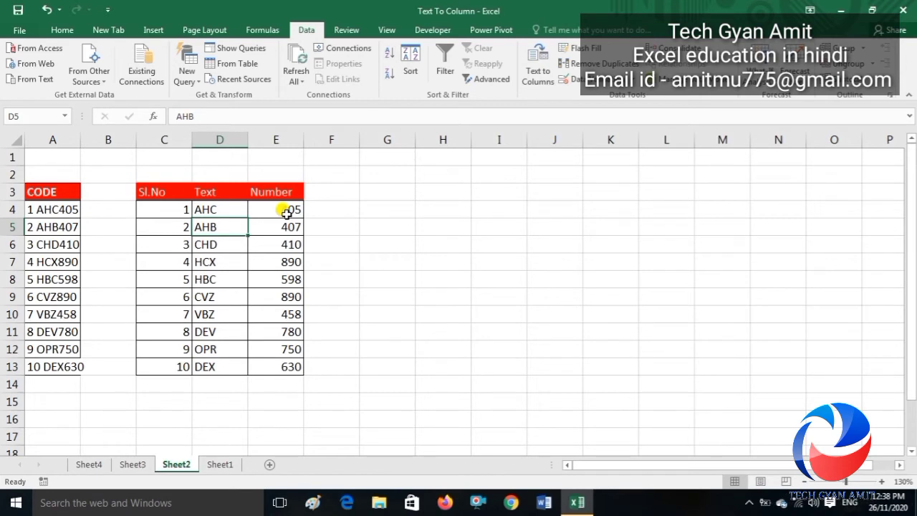
{"action": "key", "text": "Up"}
{"action": "key", "text": "Up"}
{"action": "key", "text": "shift+Right"}
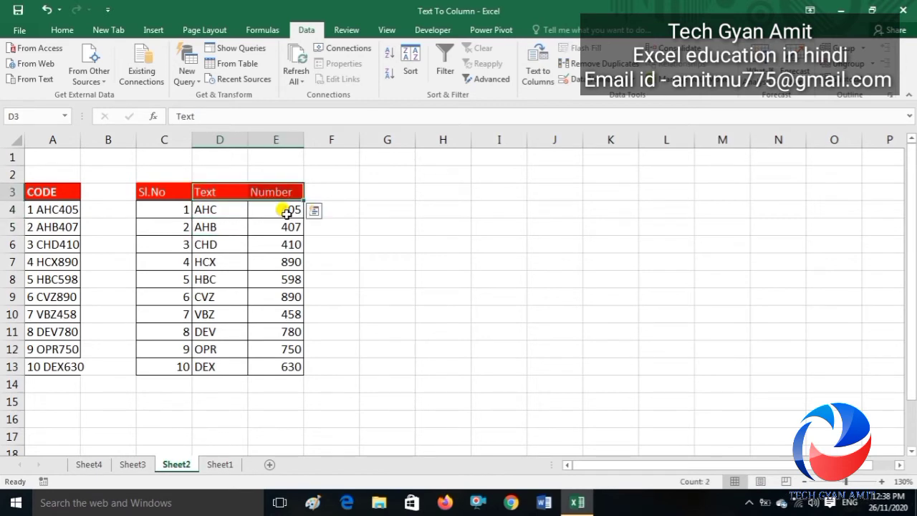
{"action": "key", "text": "ctrl+c"}
{"action": "key", "text": "Right"}
{"action": "key", "text": "Right"}
{"action": "key", "text": "Right"}
{"action": "key", "text": "Right"}
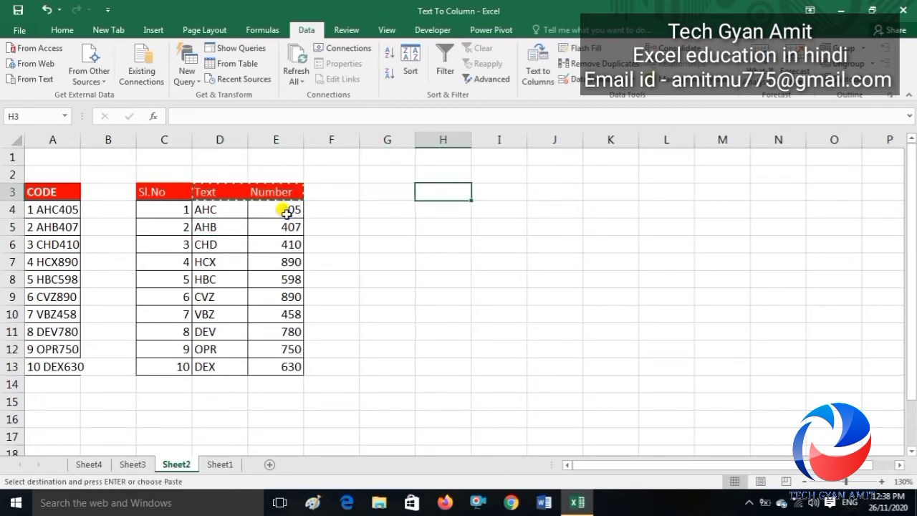
{"action": "key", "text": "ctrl+v"}
{"action": "key", "text": "Down"}
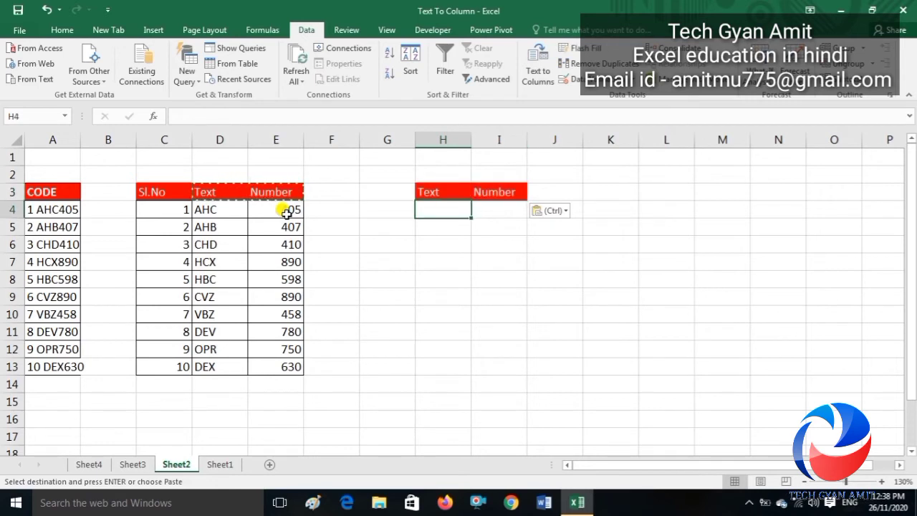
{"action": "key", "text": "Left"}
{"action": "key", "text": "Left"}
{"action": "key", "text": "Left"}
{"action": "key", "text": "Left"}
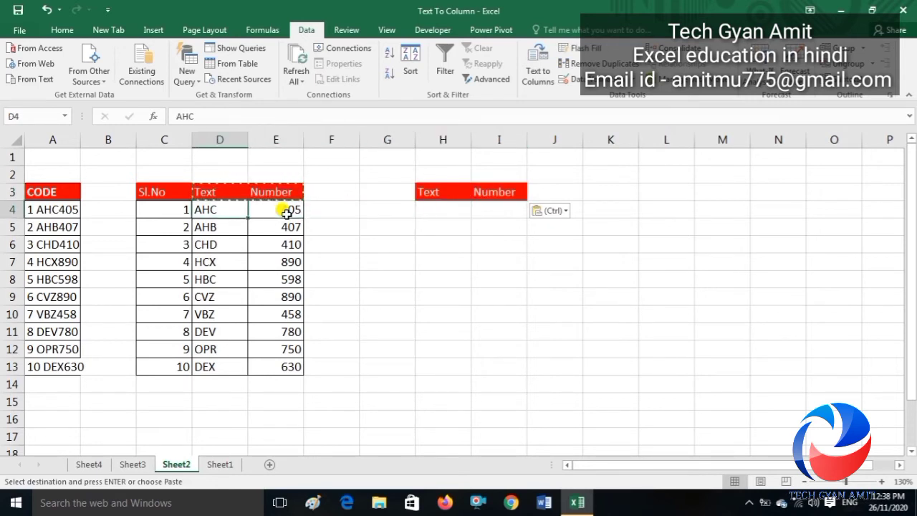
{"action": "key", "text": "Escape"}
{"action": "key", "text": "Left"}
{"action": "key", "text": "Left"}
{"action": "key", "text": "Left"}
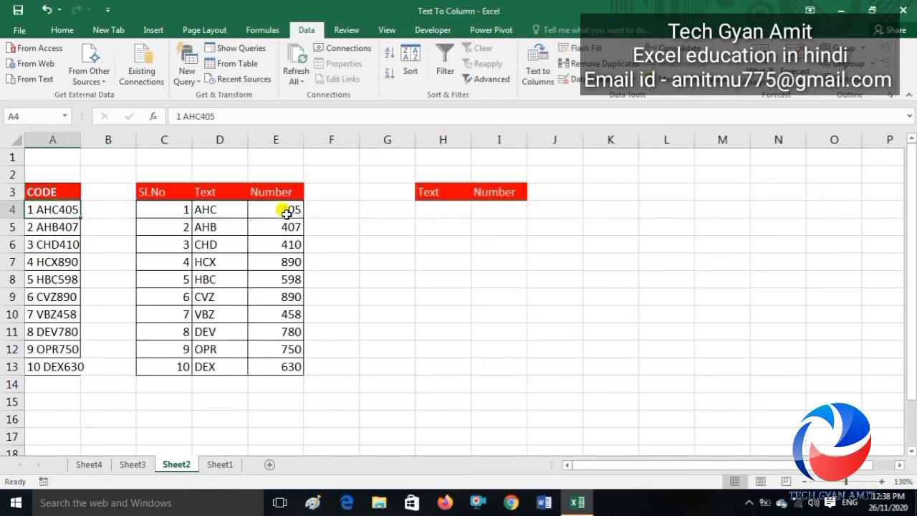
{"action": "key", "text": "Right"}
{"action": "key", "text": "Right"}
{"action": "key", "text": "Right"}
{"action": "key", "text": "Right"}
{"action": "key", "text": "Right"}
{"action": "key", "text": "Right"}
{"action": "key", "text": "Right"}
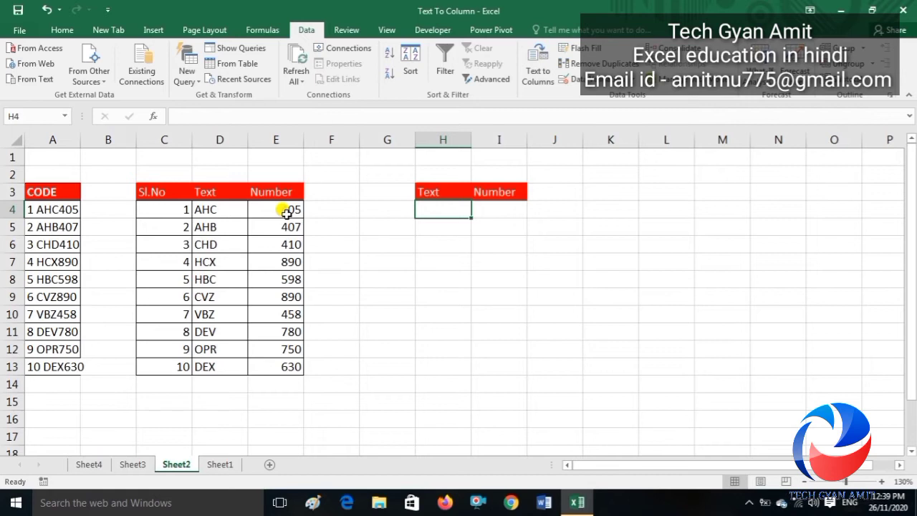
Run Text to Columns on the codes in A4:A13 as fixed-width data, proceeding to the column break settings.
{"action": "key", "text": "Left"}
{"action": "key", "text": "Left"}
{"action": "key", "text": "Left"}
{"action": "key", "text": "Left"}
{"action": "key", "text": "Left"}
{"action": "key", "text": "Left"}
{"action": "key", "text": "Left"}
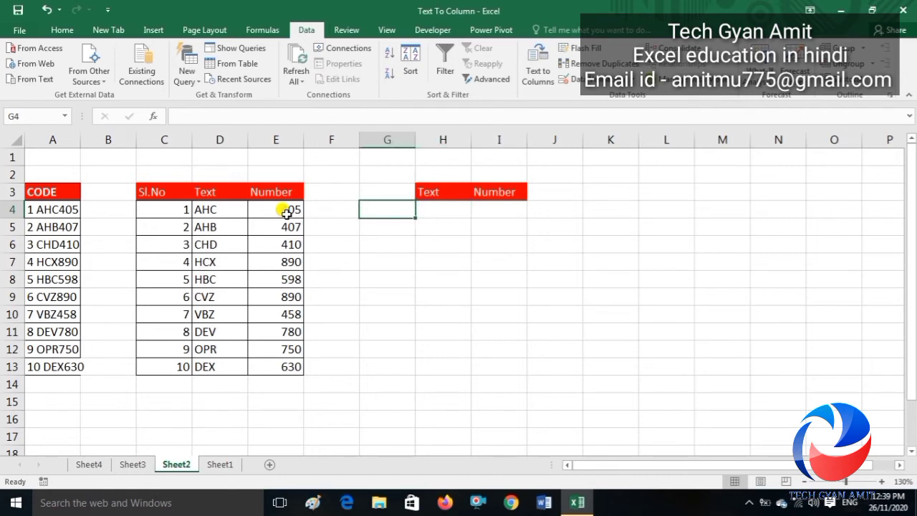
{"action": "key", "text": "ctrl+shift+Down"}
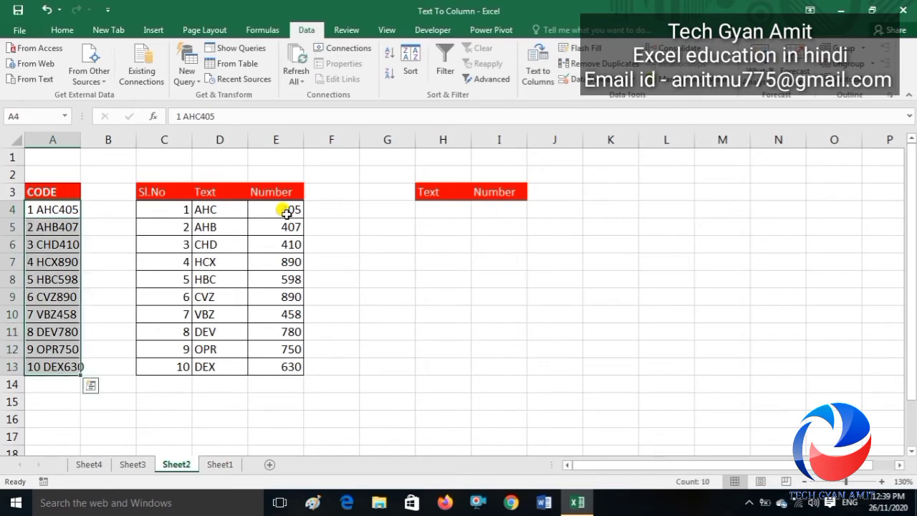
{"action": "left_click", "coordinate": [535, 81]}
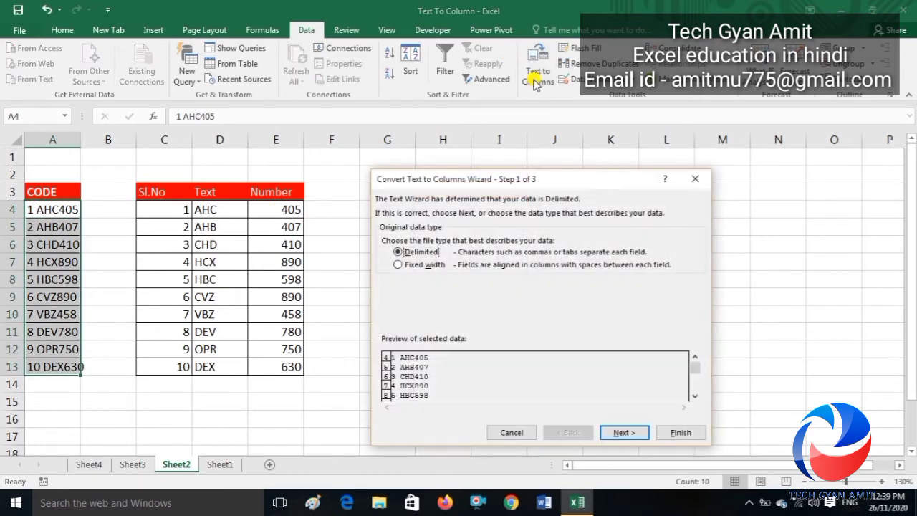
{"action": "left_click", "coordinate": [398, 265]}
{"action": "left_click", "coordinate": [617, 439]}
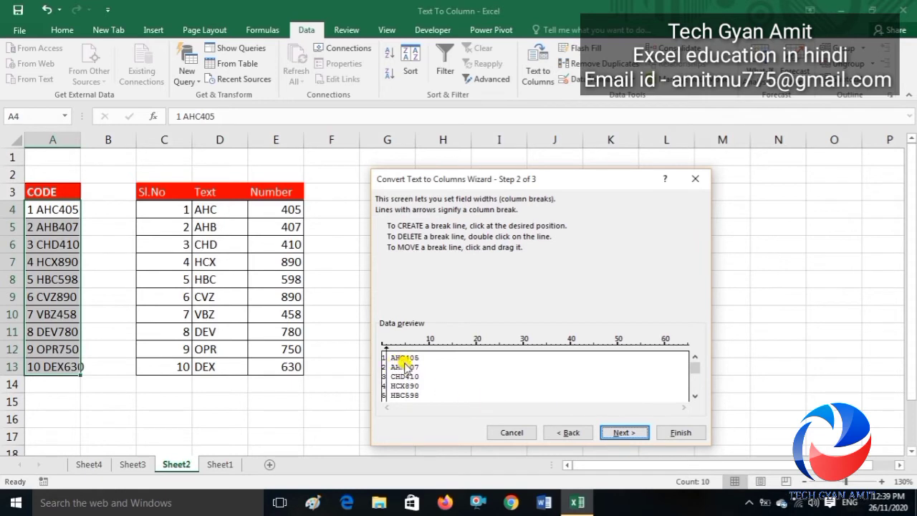
Add a column break at position 5, between the letters and the digits, and proceed to the column data format settings.
{"action": "left_click", "coordinate": [442, 373]}
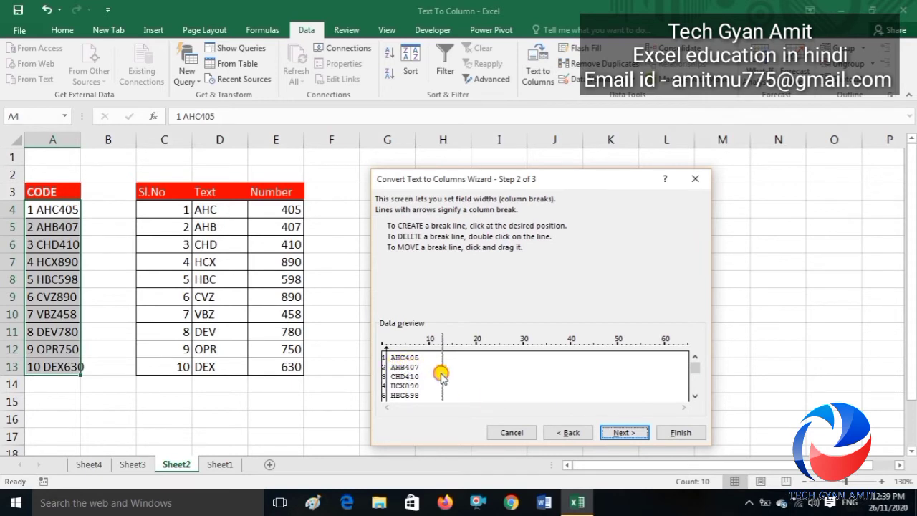
{"action": "left_click_drag", "start_coordinate": [442, 376], "coordinate": [406, 376]}
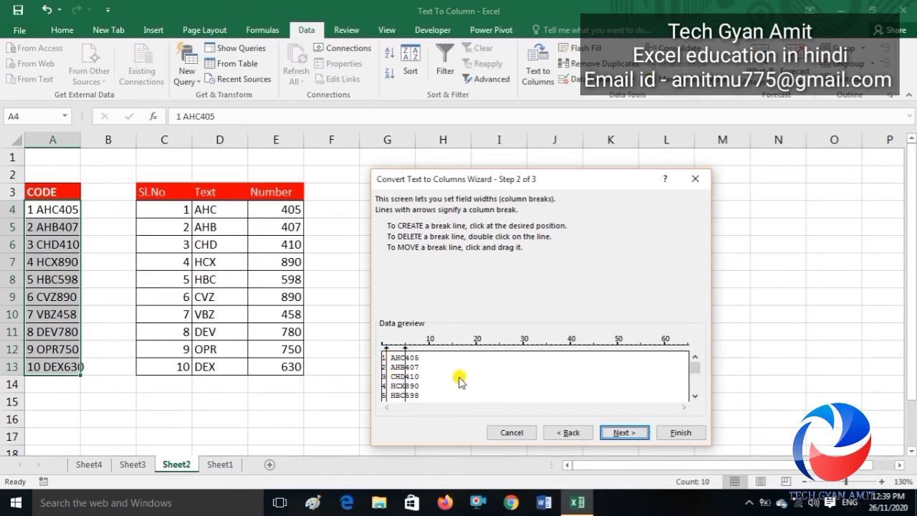
{"action": "left_click", "coordinate": [634, 432]}
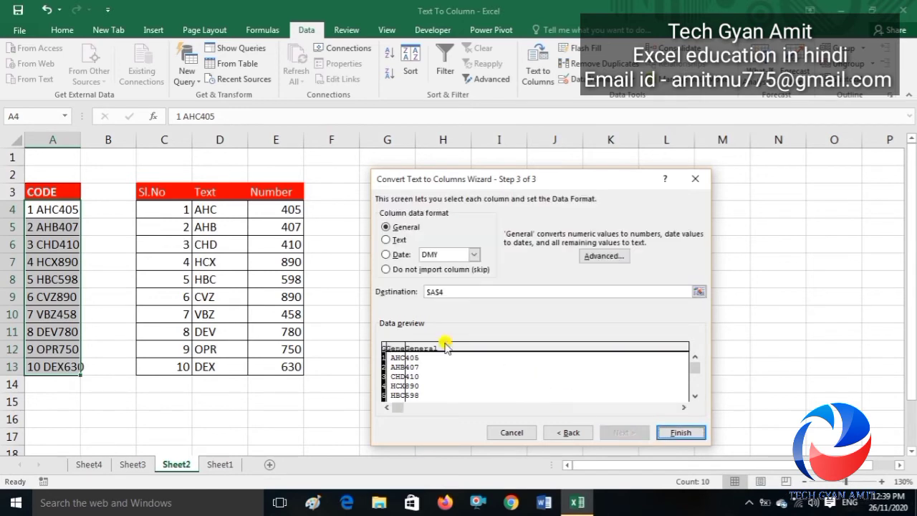
Exclude the first column from the import and finish the split at destination H4.
{"action": "left_click", "coordinate": [396, 382]}
{"action": "left_click", "coordinate": [385, 374]}
{"action": "left_click_drag", "start_coordinate": [512, 178], "coordinate": [697, 86]}
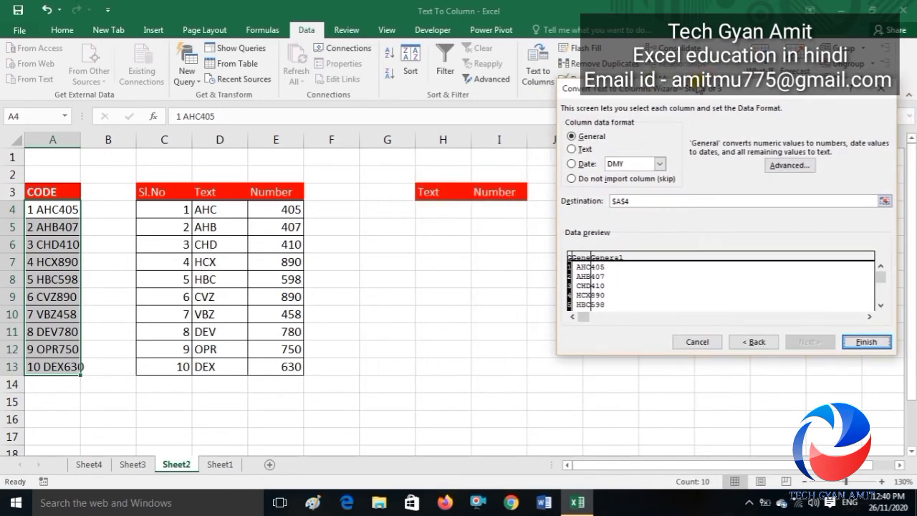
{"action": "left_click", "coordinate": [577, 179]}
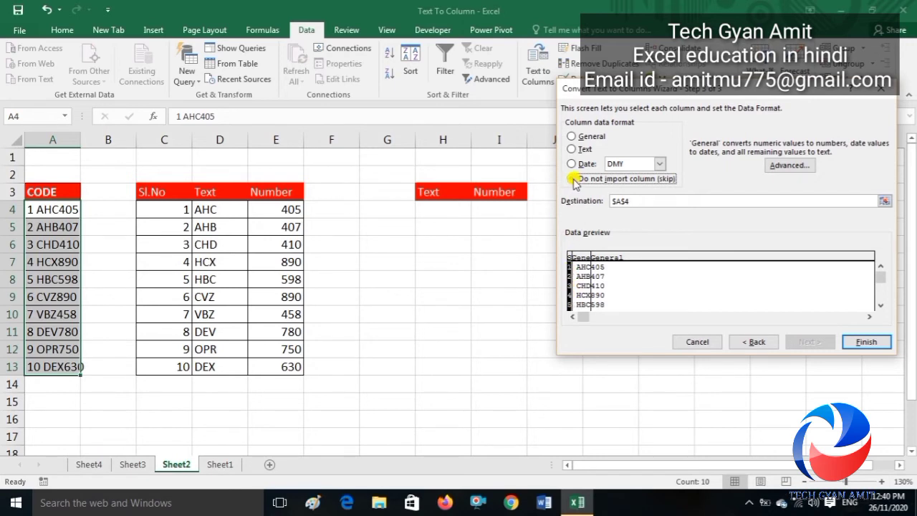
{"action": "left_click", "coordinate": [635, 202]}
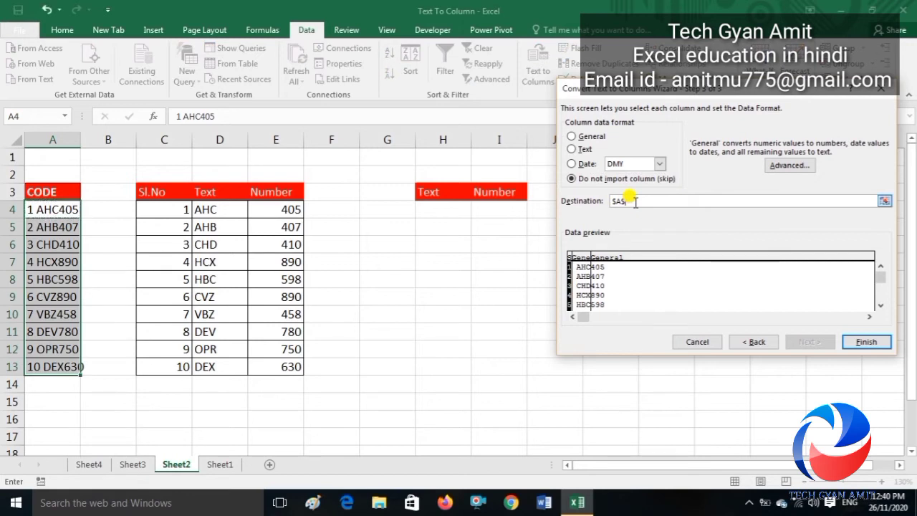
{"action": "key", "text": "BackSpace"}
{"action": "key", "text": "BackSpace"}
{"action": "key", "text": "BackSpace"}
{"action": "key", "text": "BackSpace"}
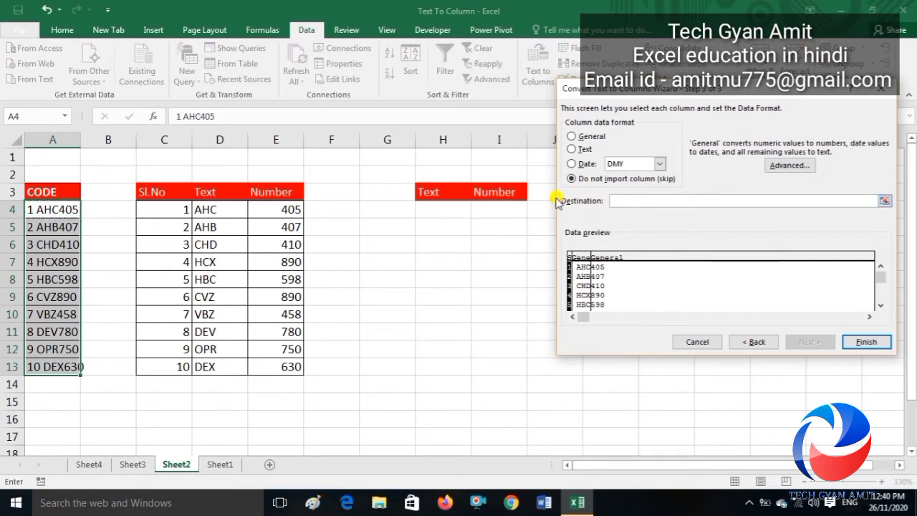
{"action": "left_click", "coordinate": [444, 208]}
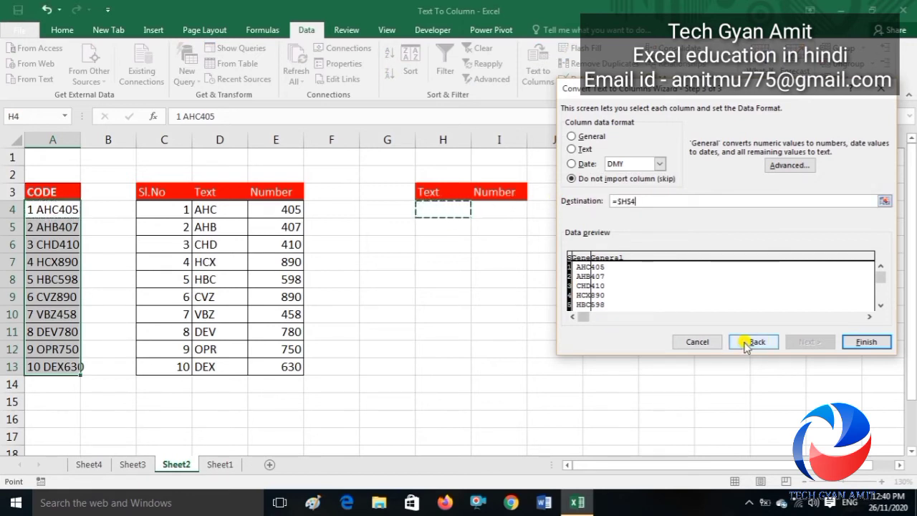
{"action": "left_click", "coordinate": [860, 343]}
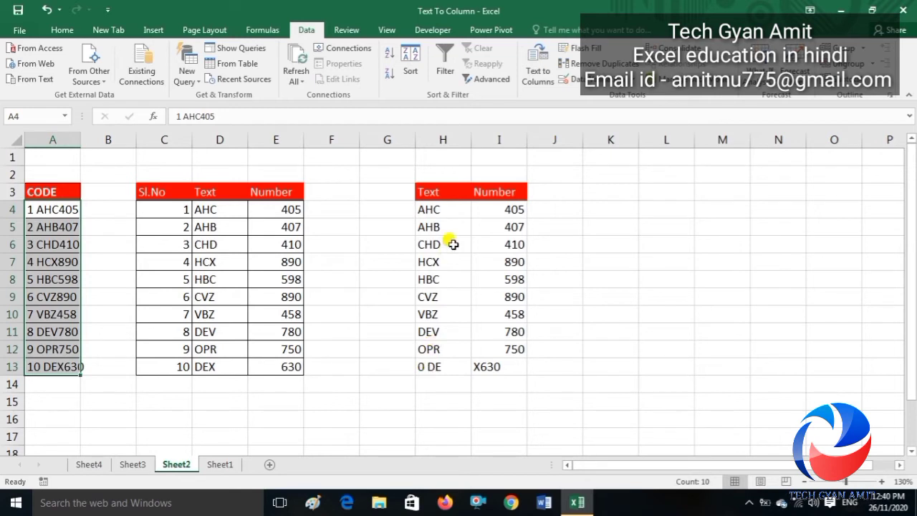
Clear the split results in H4:I13, keeping the Text and Number headers.
{"action": "left_click_drag", "start_coordinate": [434, 205], "coordinate": [512, 369]}
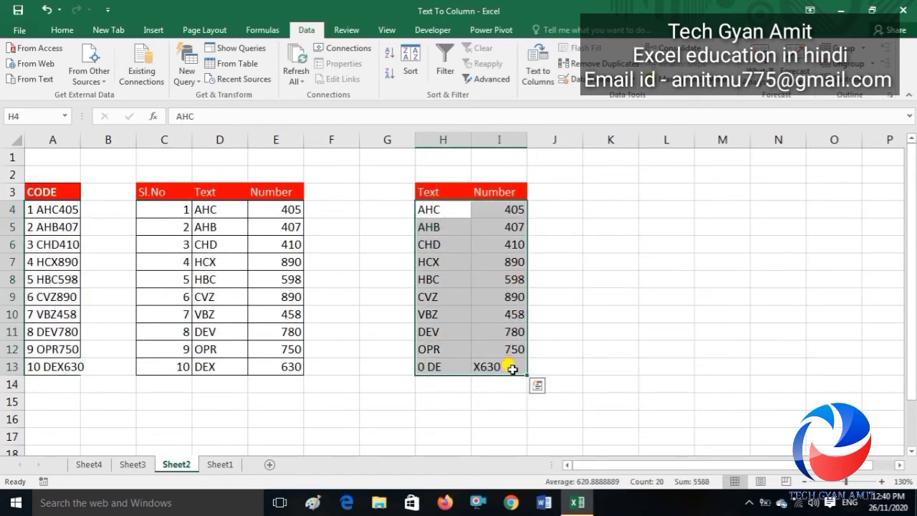
{"action": "key", "text": "Delete"}
{"action": "left_click", "coordinate": [352, 309]}
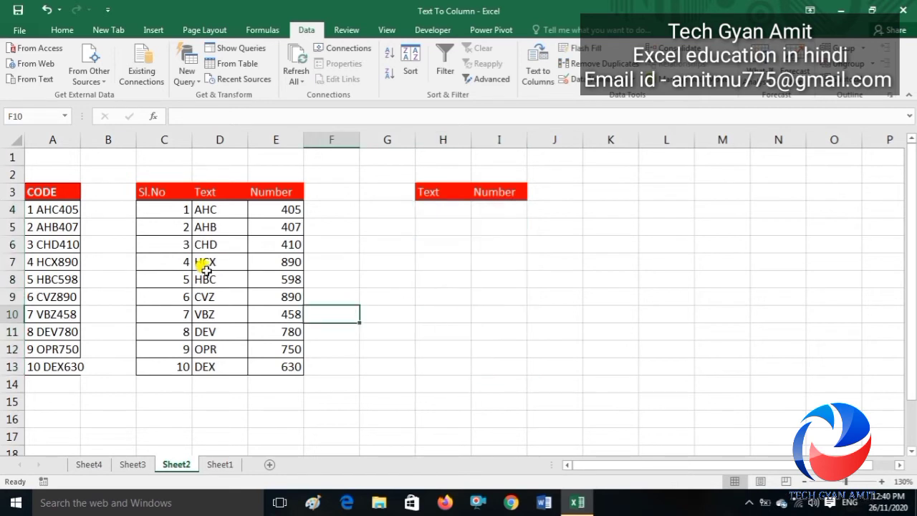
Restart Text to Columns on the codes in A4:A13 as fixed-width data, proceeding to the column break settings.
{"action": "left_click_drag", "start_coordinate": [45, 208], "coordinate": [42, 369]}
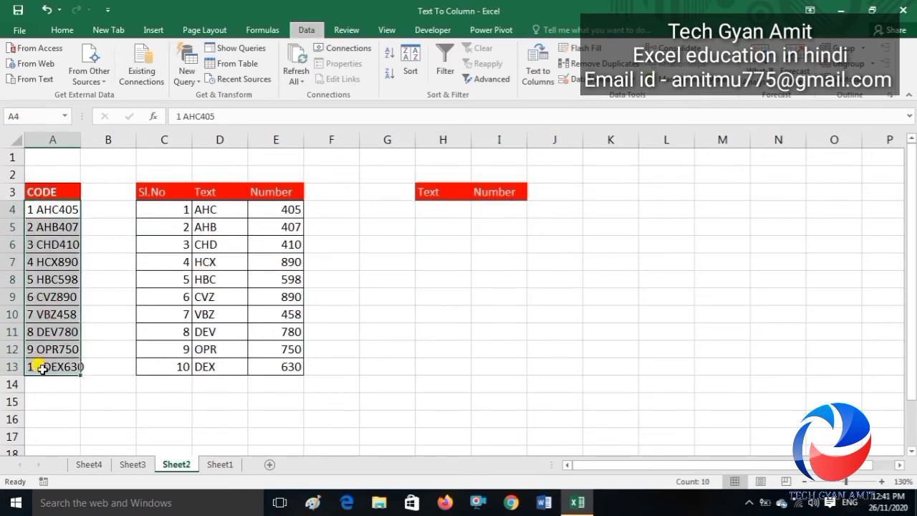
{"action": "key", "text": "alt+a"}
{"action": "key", "text": "e"}
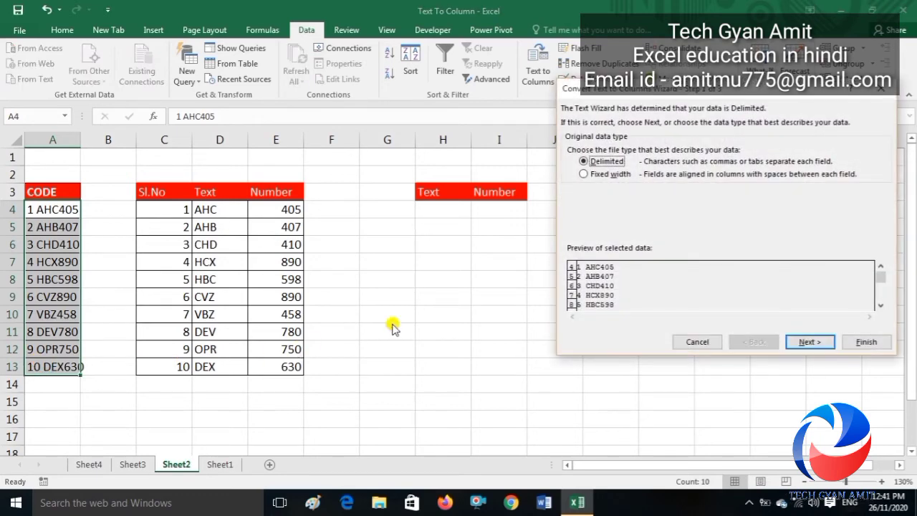
{"action": "left_click", "coordinate": [586, 175]}
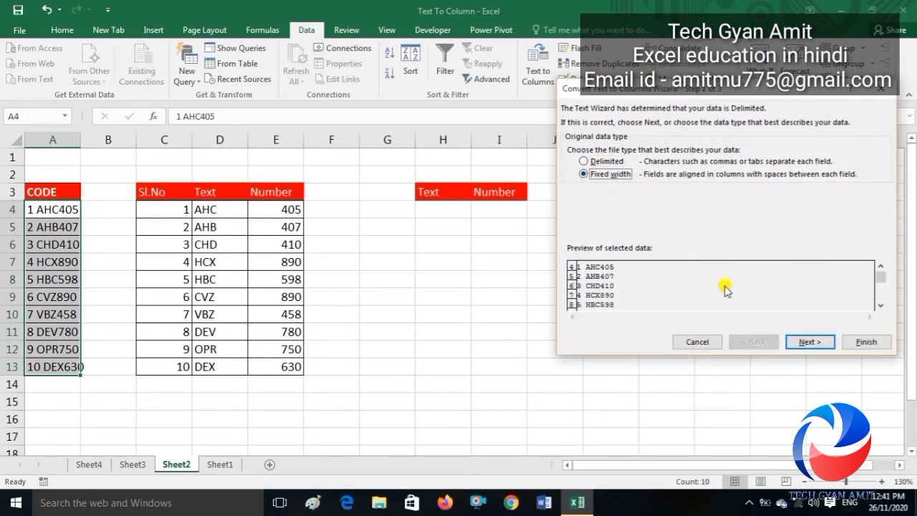
{"action": "left_click", "coordinate": [809, 343]}
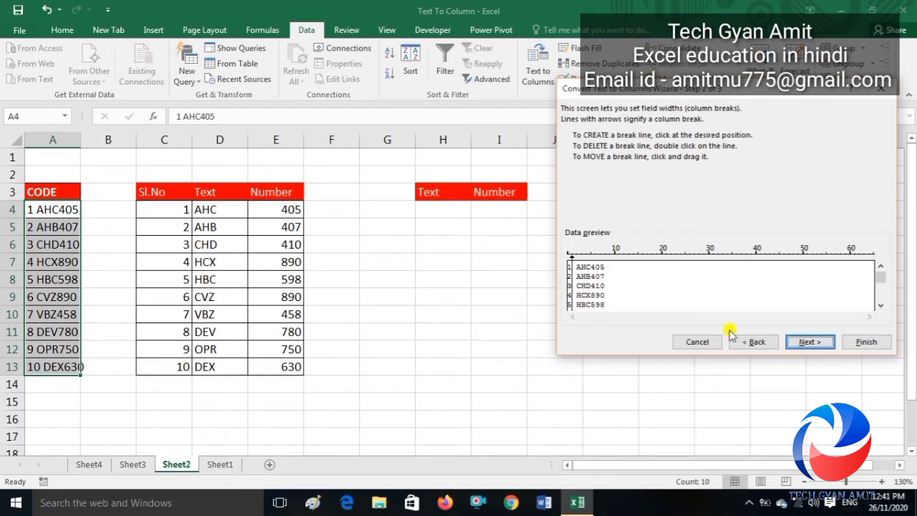
Move the column break to position 2, just before the letters, check it against the last rows, and proceed to the column data format settings.
{"action": "left_click", "coordinate": [576, 264]}
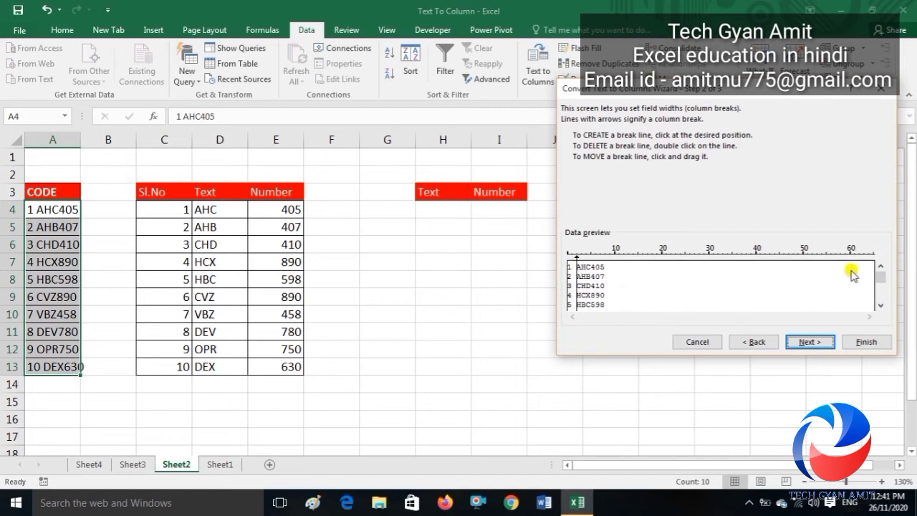
{"action": "left_click_drag", "start_coordinate": [880, 278], "coordinate": [881, 299]}
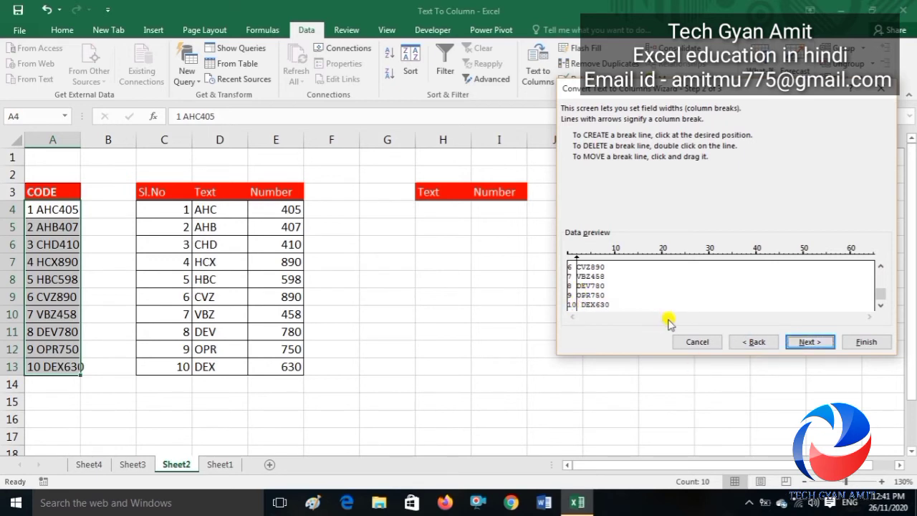
{"action": "left_click", "coordinate": [808, 342]}
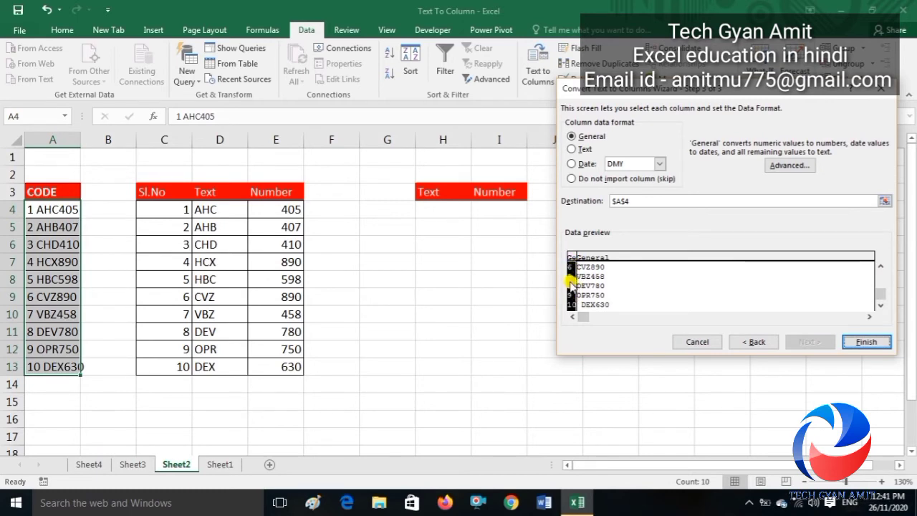
Skip importing the serial number column and finish the split at destination H4.
{"action": "left_click", "coordinate": [571, 179]}
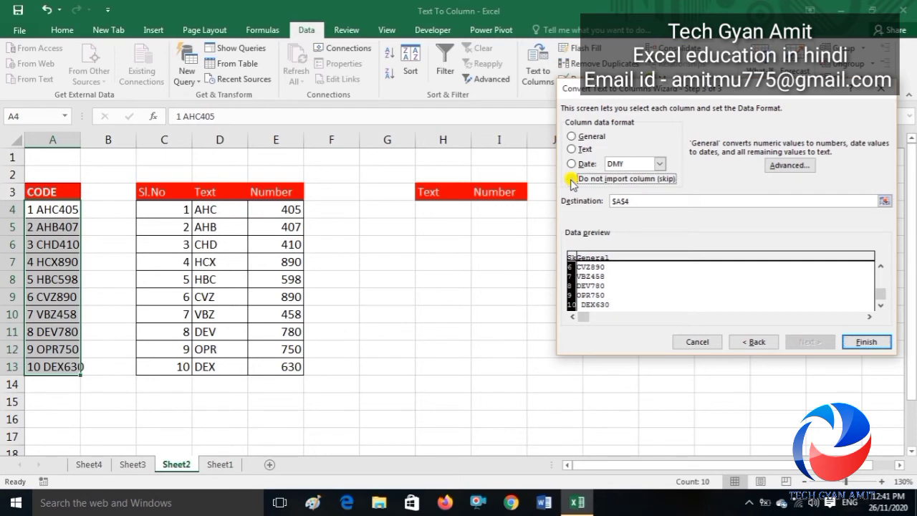
{"action": "left_click", "coordinate": [650, 203]}
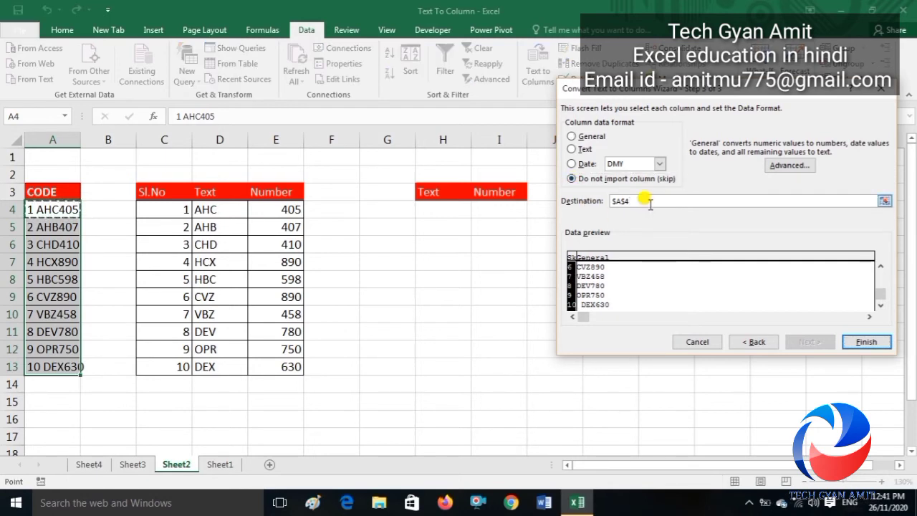
{"action": "key", "text": "BackSpace"}
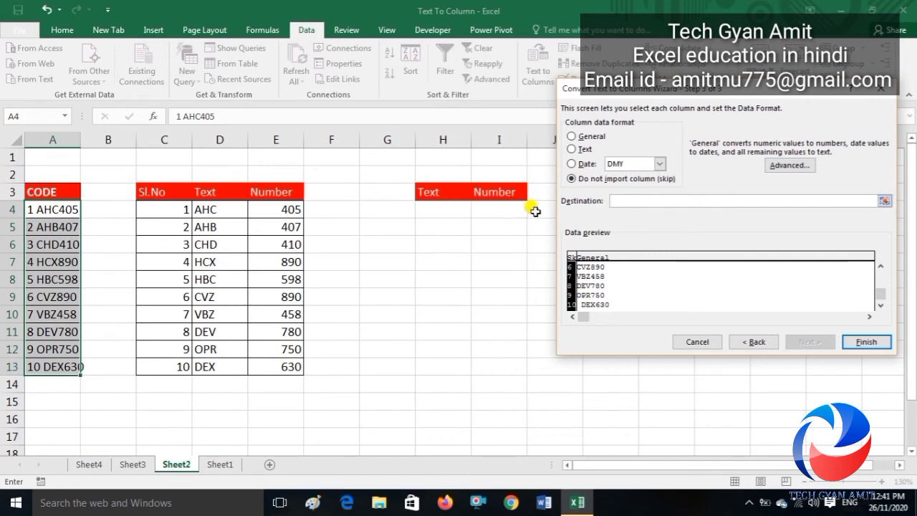
{"action": "left_click", "coordinate": [432, 210]}
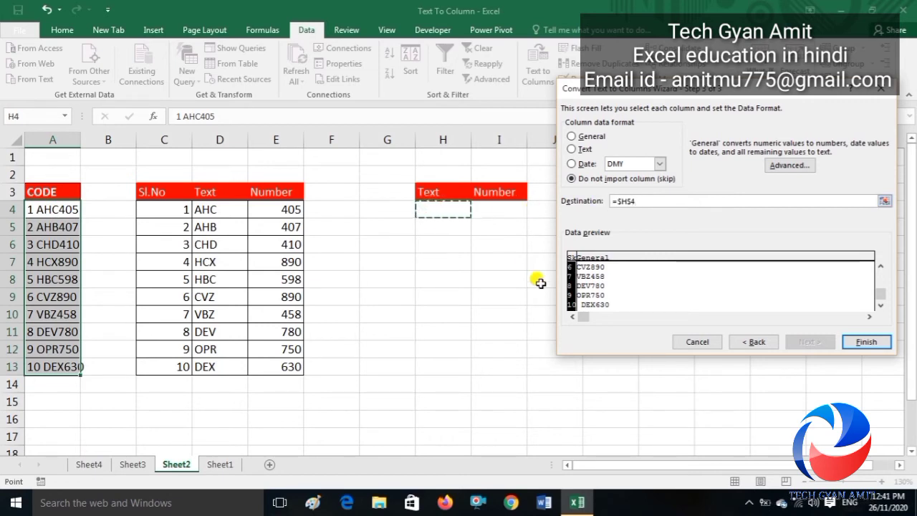
{"action": "left_click", "coordinate": [866, 342]}
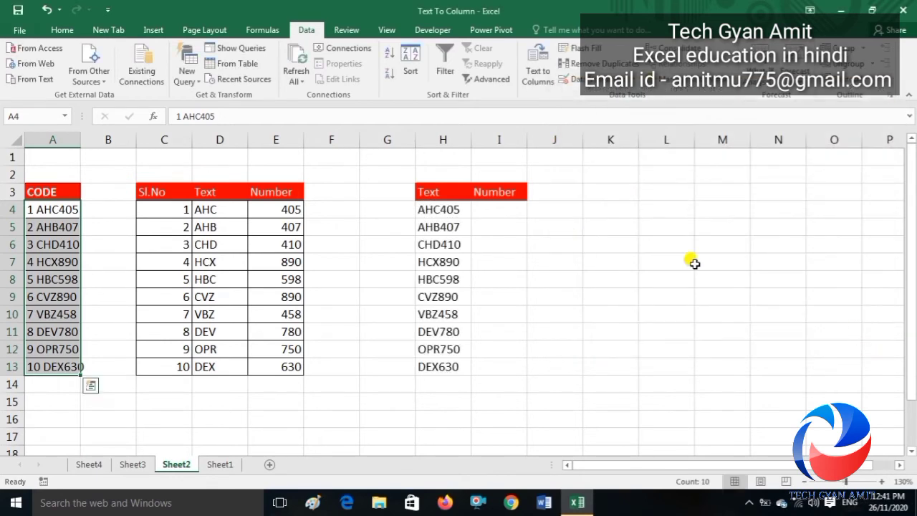
{"action": "left_click", "coordinate": [455, 209]}
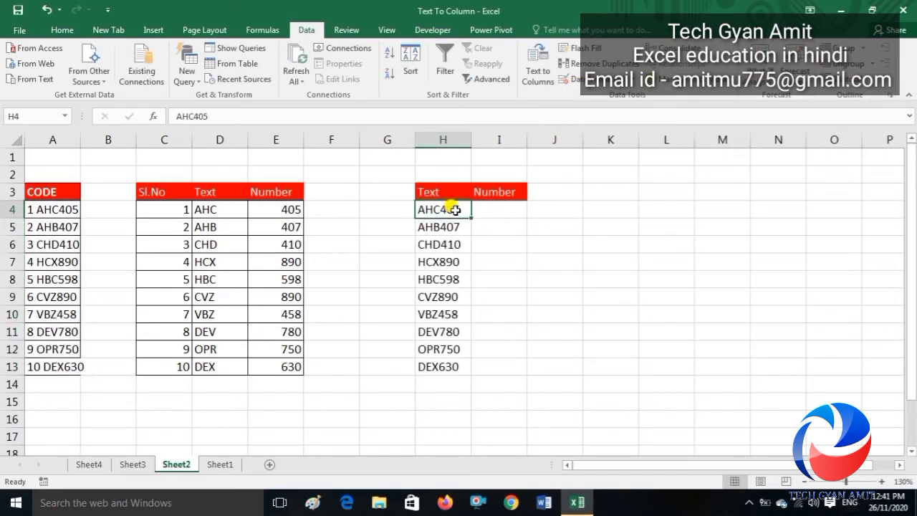
Start Text to Columns on the codes in H4:H13 as fixed-width data, proceeding to the column break settings.
{"action": "key", "text": "ctrl+shift+Down"}
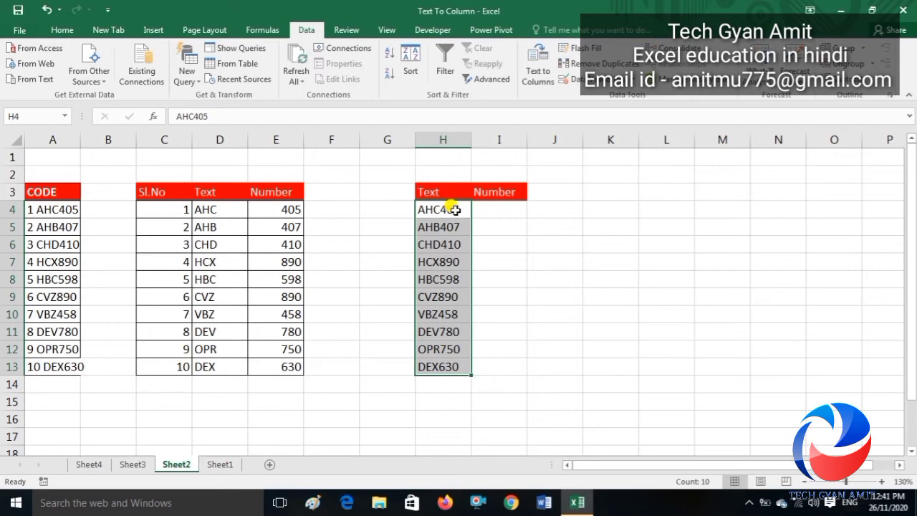
{"action": "key", "text": "alt+a"}
{"action": "key", "text": "e"}
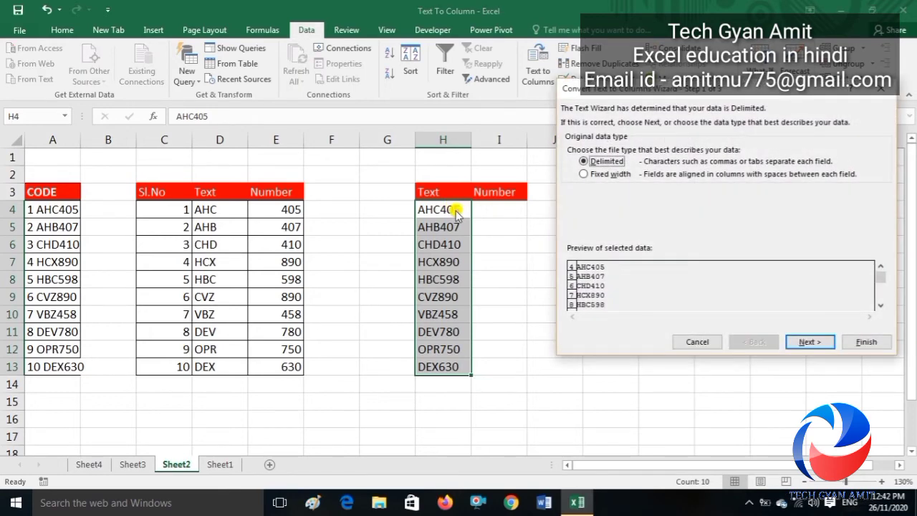
{"action": "left_click", "coordinate": [586, 176]}
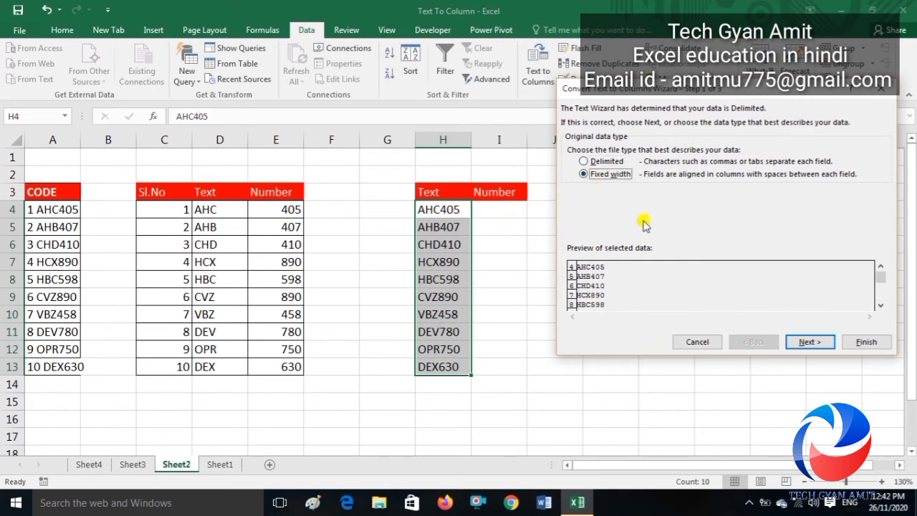
{"action": "left_click", "coordinate": [809, 343]}
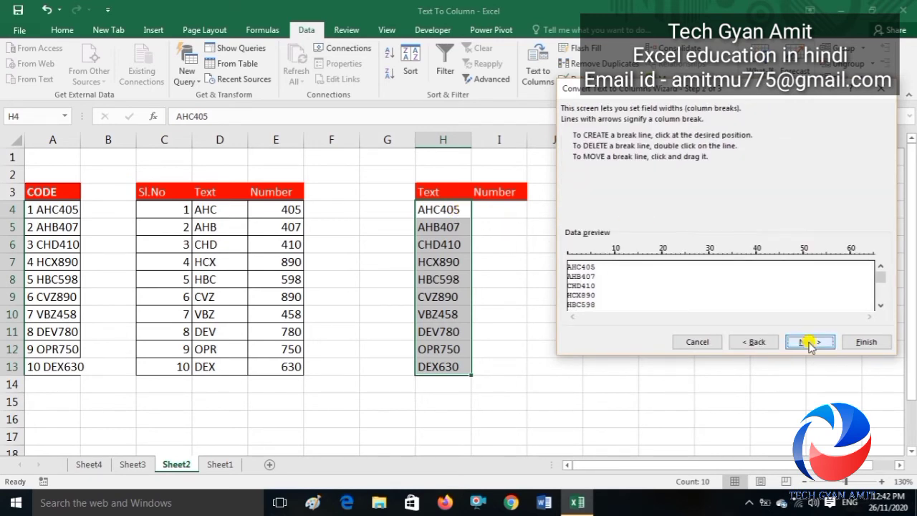
Place a column break between the third letter and the digits, and finish the split at destination H4.
{"action": "left_click", "coordinate": [619, 287]}
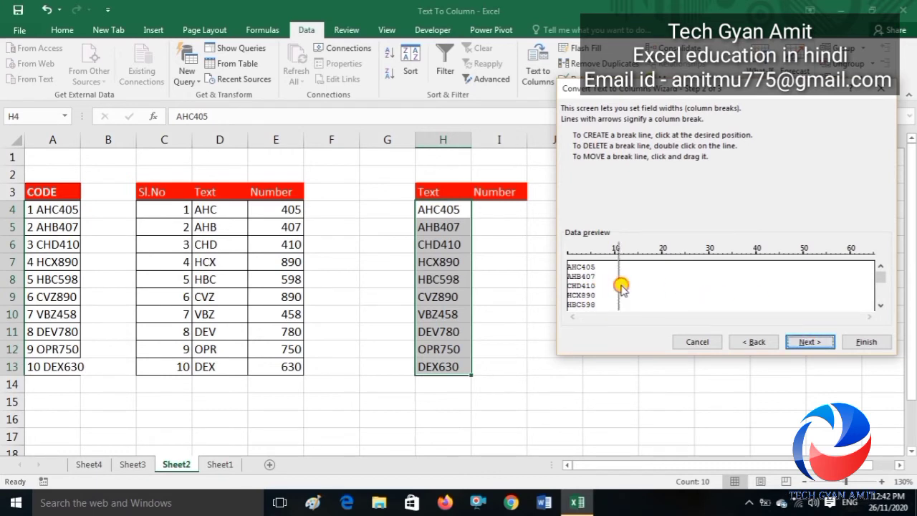
{"action": "left_click_drag", "start_coordinate": [619, 287], "coordinate": [583, 290]}
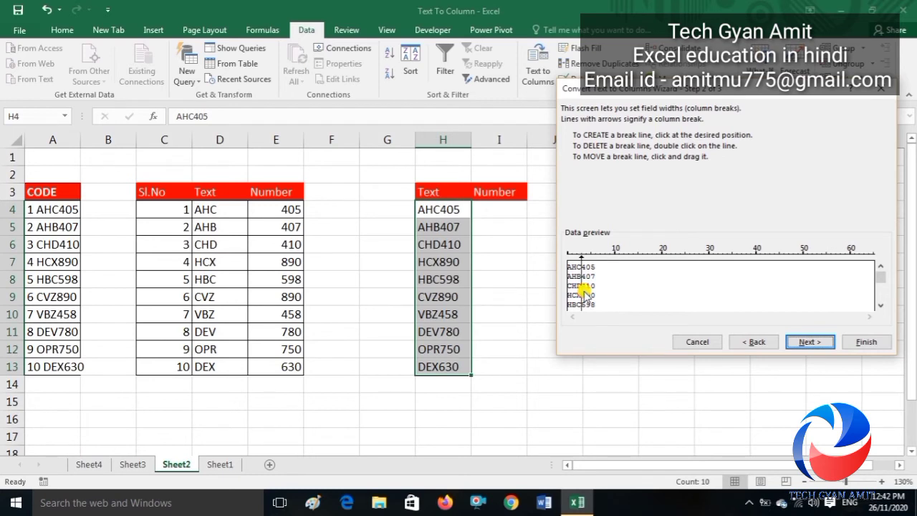
{"action": "left_click", "coordinate": [807, 343]}
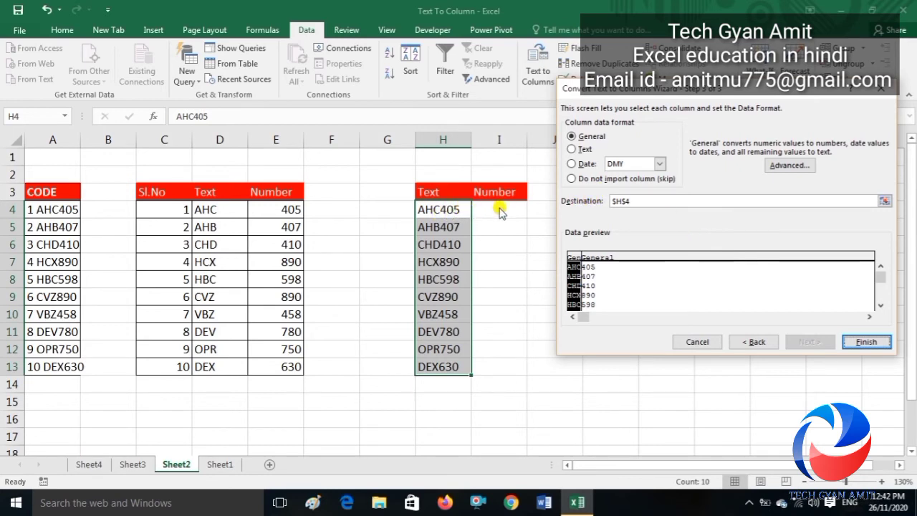
{"action": "left_click", "coordinate": [866, 343]}
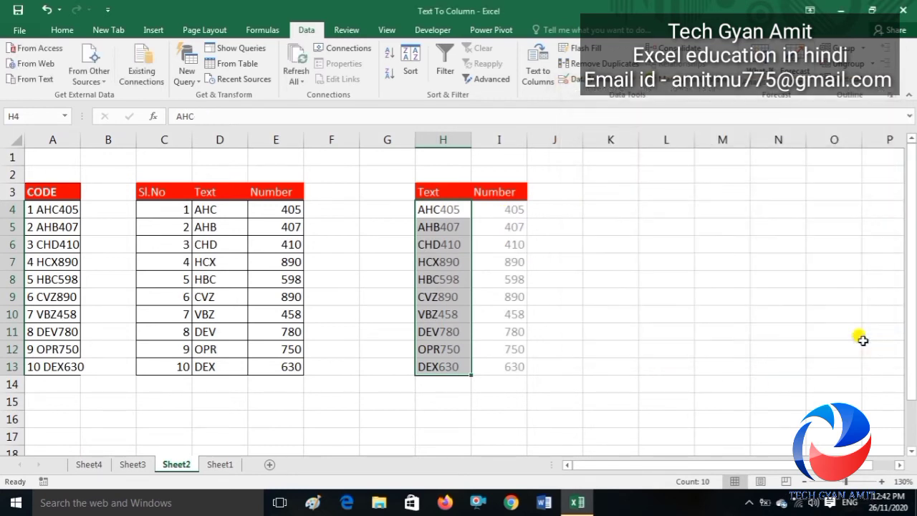
{"action": "left_click", "coordinate": [559, 292]}
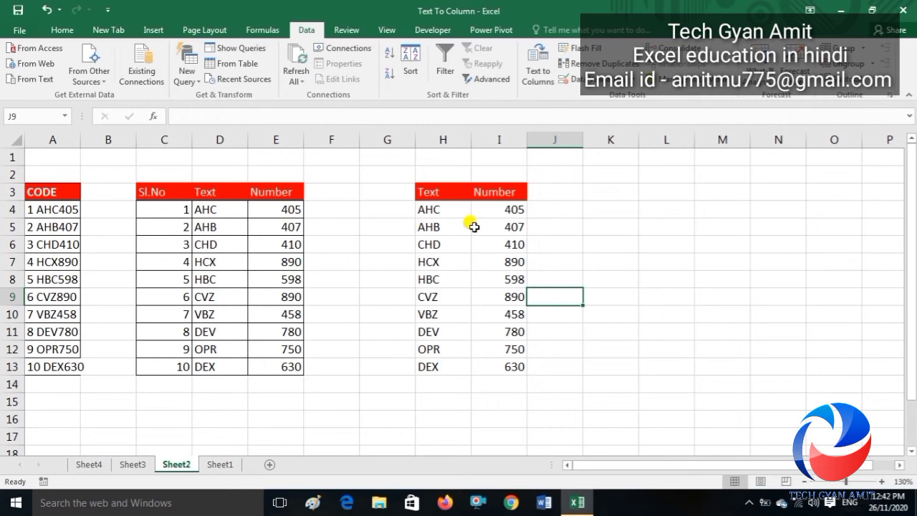
Look over Sheet4's Number and Date columns, and switch to Sheet3 with the name and address data.
{"action": "left_click", "coordinate": [133, 465]}
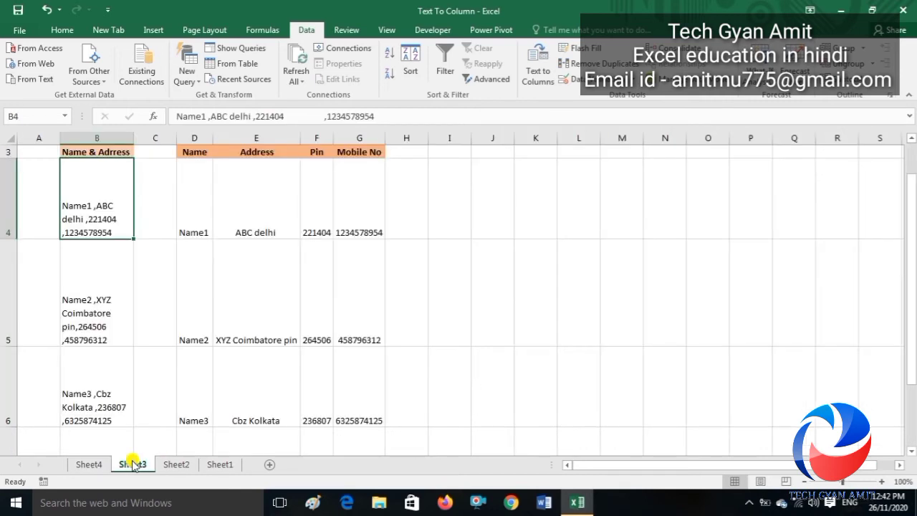
{"action": "left_click", "coordinate": [94, 465]}
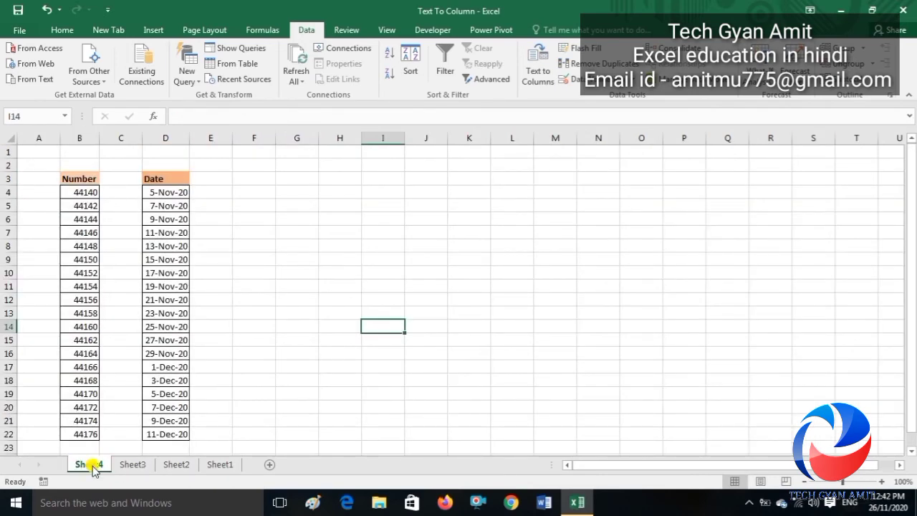
{"action": "left_click", "coordinate": [131, 466]}
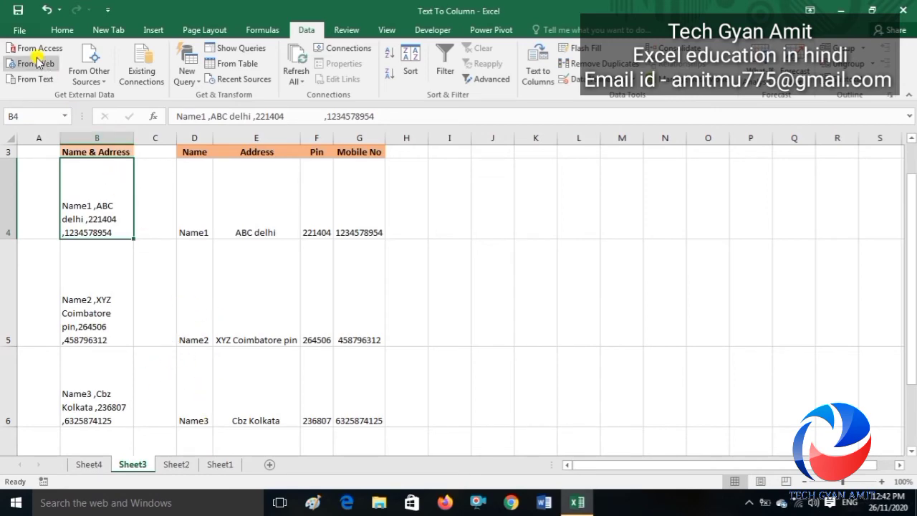
{"action": "left_click", "coordinate": [18, 30]}
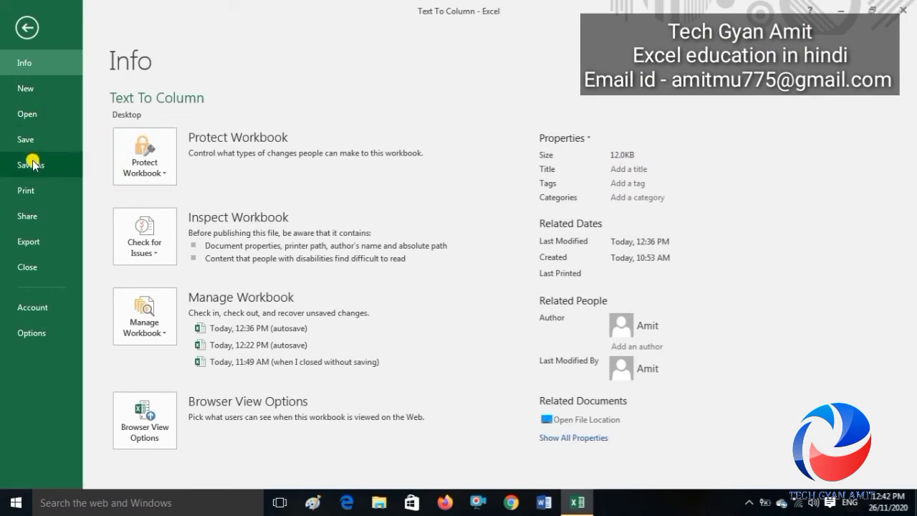
{"action": "left_click", "coordinate": [33, 116]}
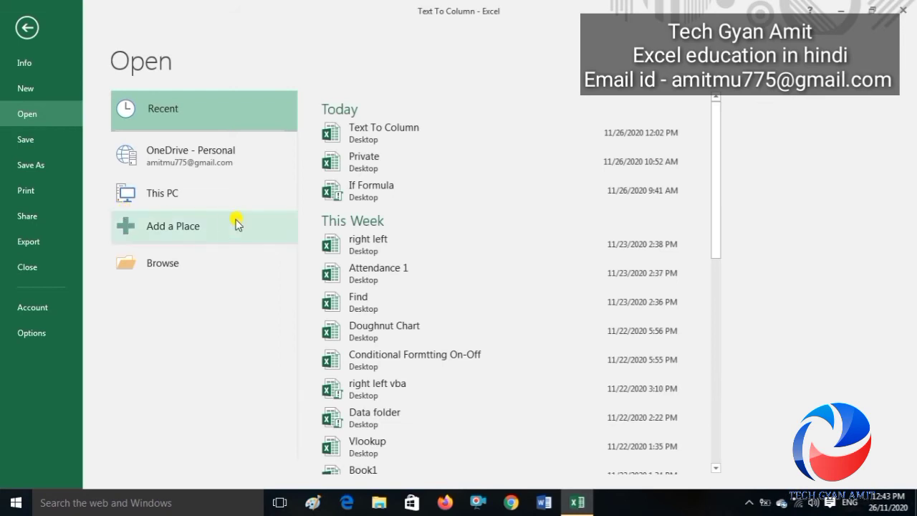
{"action": "left_click", "coordinate": [403, 134]}
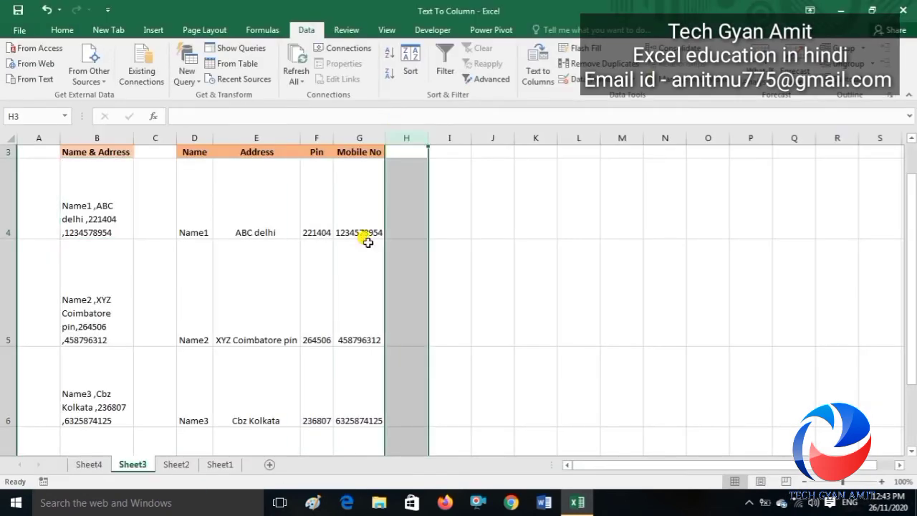
{"action": "left_click", "coordinate": [278, 304]}
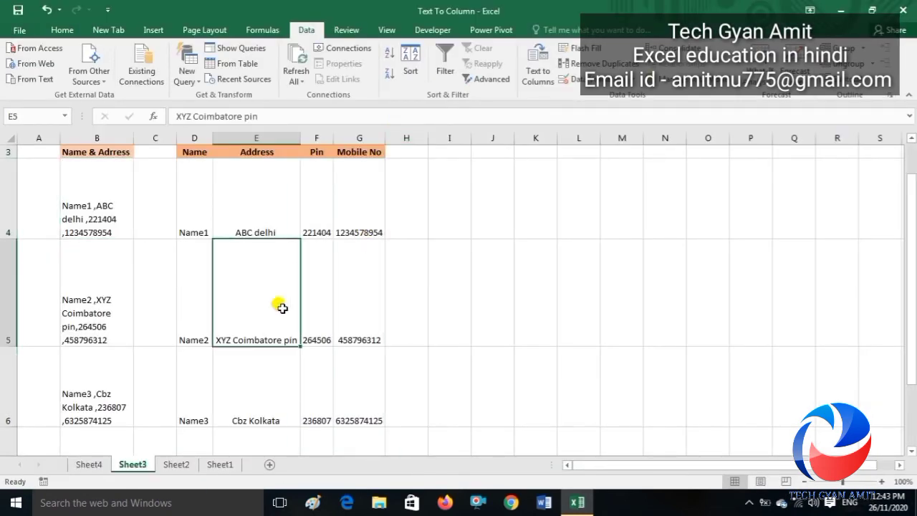
Clear the old split results below the Name, Address, Pin and Mobile No headers, and return to cell B4.
{"action": "left_click", "coordinate": [243, 211]}
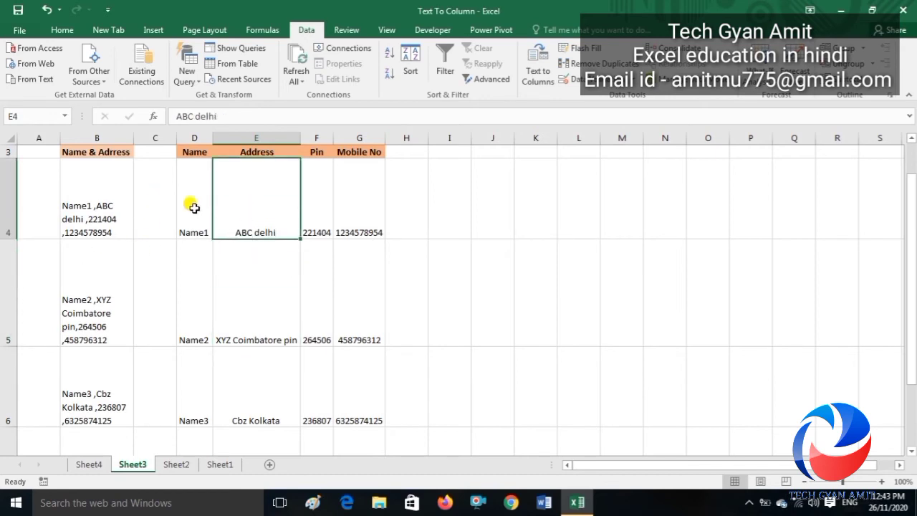
{"action": "left_click", "coordinate": [193, 208]}
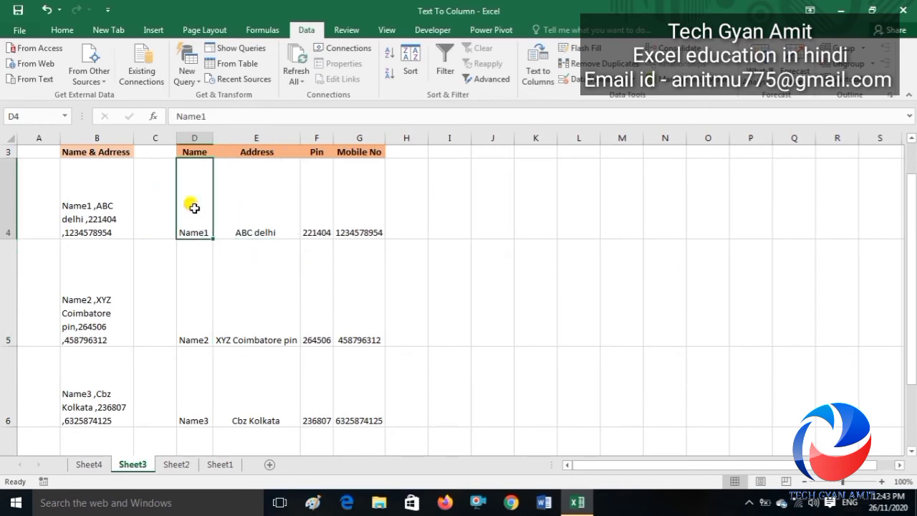
{"action": "key", "text": "ctrl+shift+Right"}
{"action": "key", "text": "ctrl+shift+Down"}
{"action": "key", "text": "Delete"}
{"action": "scroll", "coordinate": [193, 208], "scroll_direction": "up", "scroll_amount": 2}
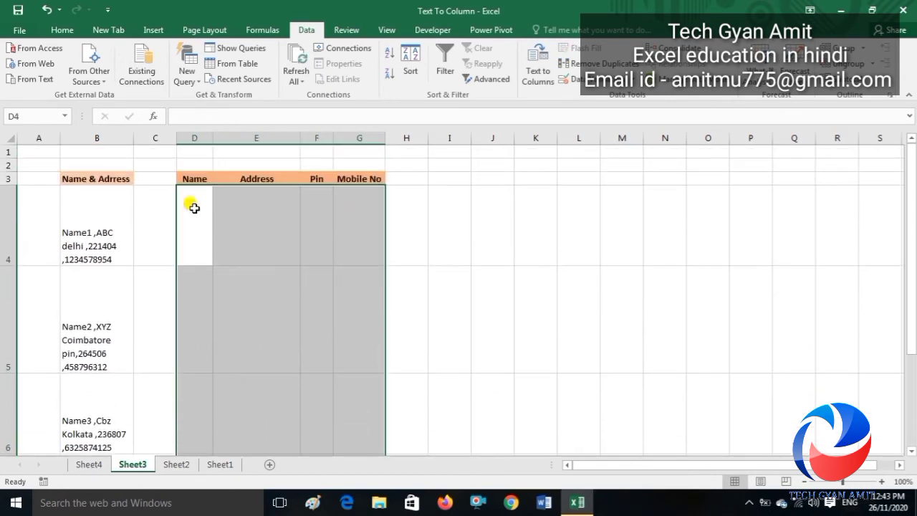
{"action": "key", "text": "Left"}
{"action": "key", "text": "Left"}
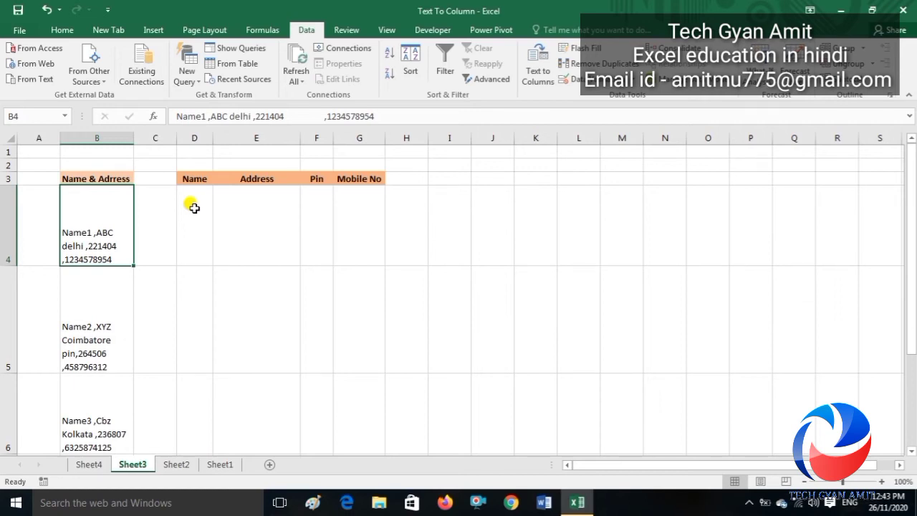
{"action": "key", "text": "ctrl+shift+Down"}
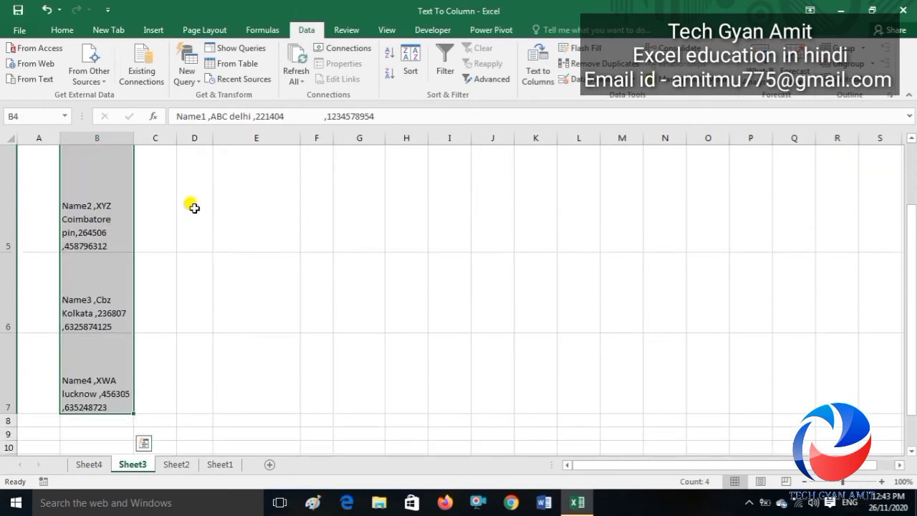
{"action": "key", "text": "Right"}
{"action": "key", "text": "Right"}
{"action": "key", "text": "Left"}
{"action": "key", "text": "Left"}
{"action": "key", "text": "Up"}
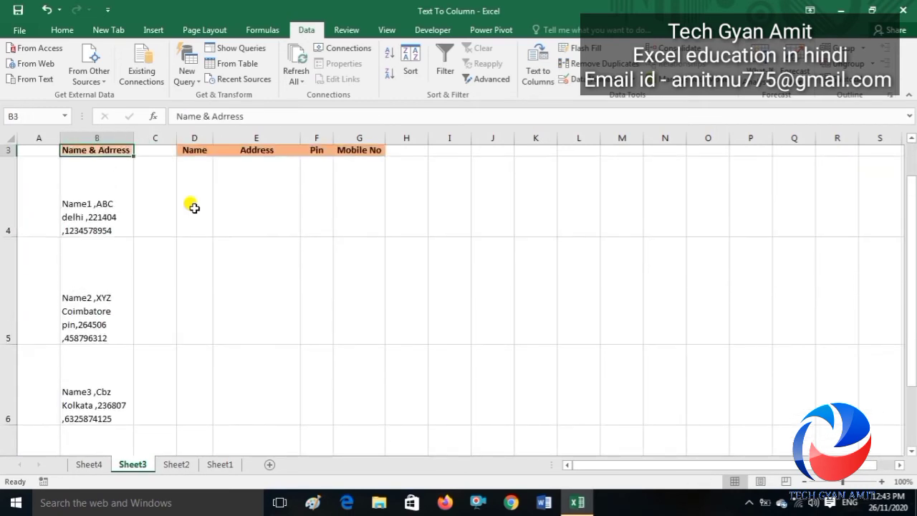
Start Text to Columns on the name and address entries in B4:B7 as delimited data, proceeding to the delimiter settings.
{"action": "key", "text": "Down"}
{"action": "key", "text": "ctrl+shift+Down"}
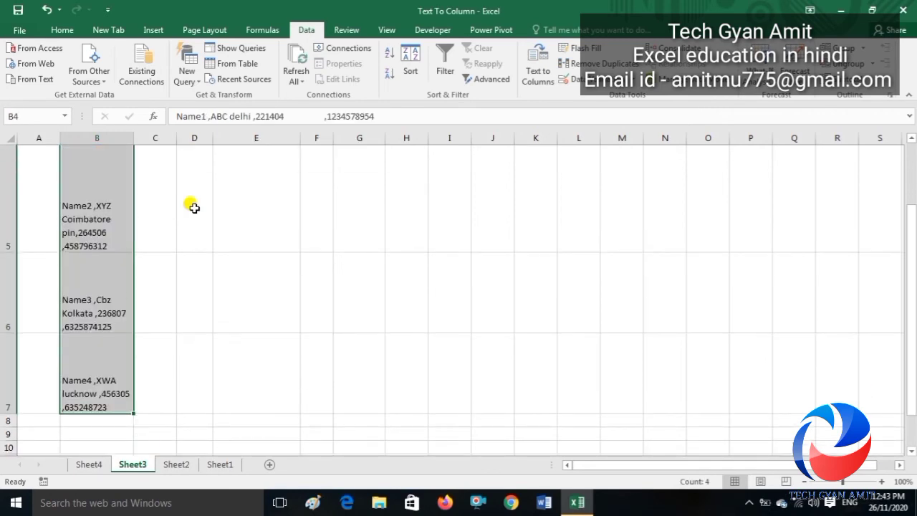
{"action": "key", "text": "alt+a"}
{"action": "key", "text": "e"}
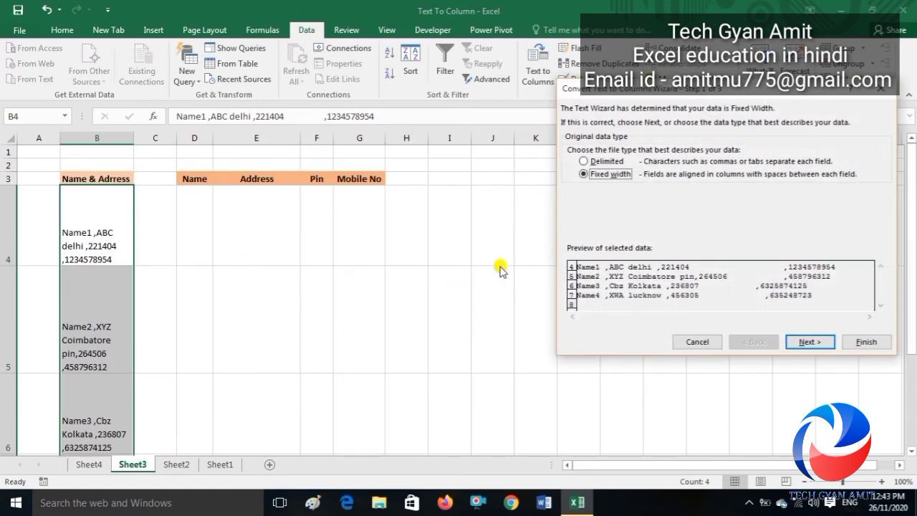
{"action": "left_click", "coordinate": [585, 162]}
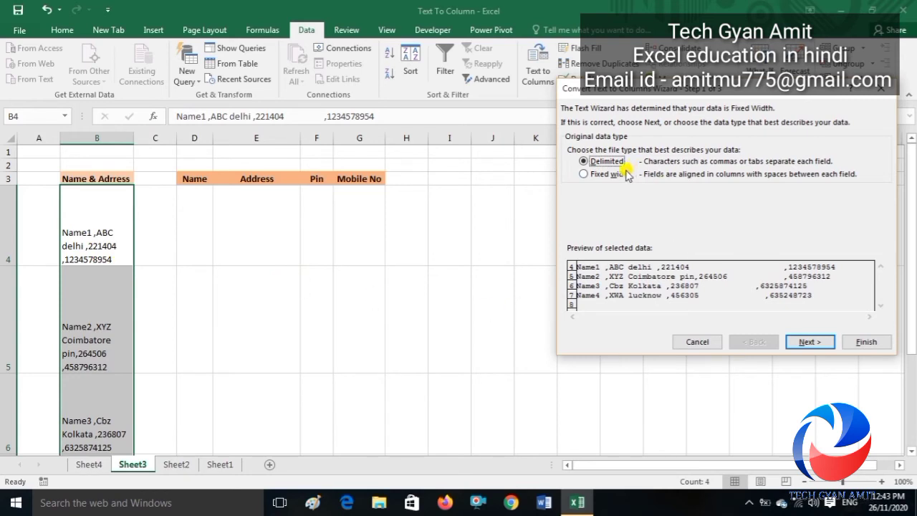
{"action": "left_click", "coordinate": [809, 343]}
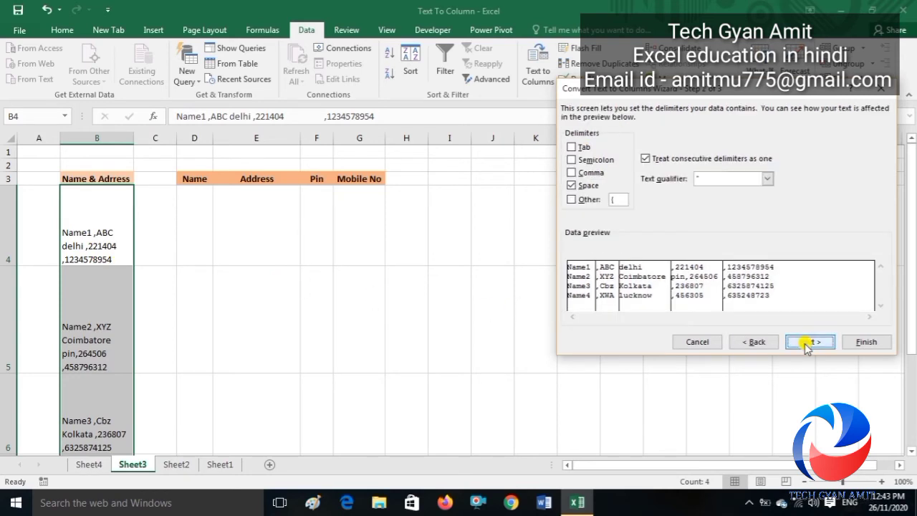
Use comma instead of space as the delimiter, and finish the split with D4 as the destination.
{"action": "left_click", "coordinate": [574, 186]}
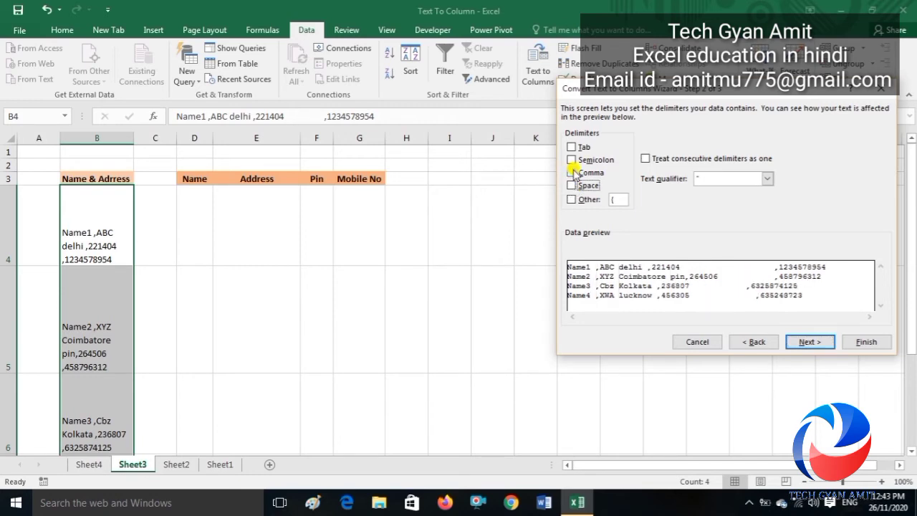
{"action": "left_click", "coordinate": [572, 174]}
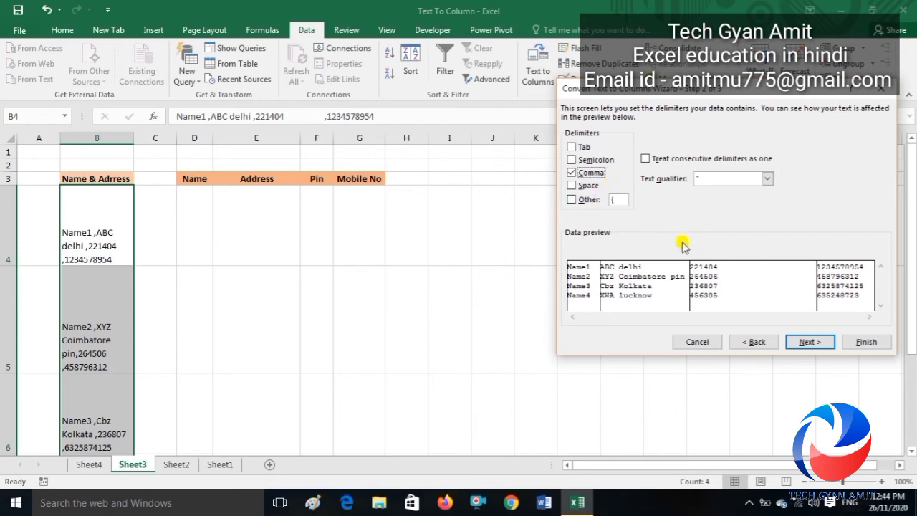
{"action": "left_click", "coordinate": [812, 343]}
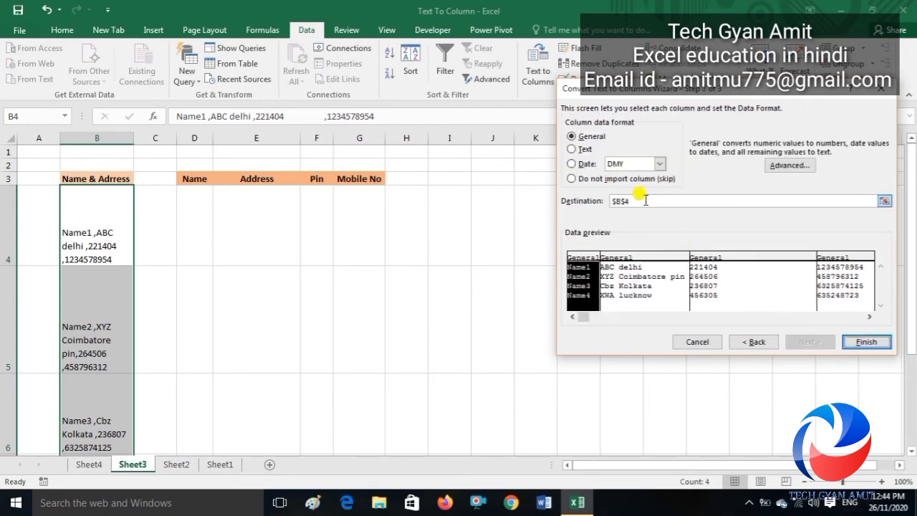
{"action": "left_click", "coordinate": [644, 200]}
{"action": "key", "text": "BackSpace"}
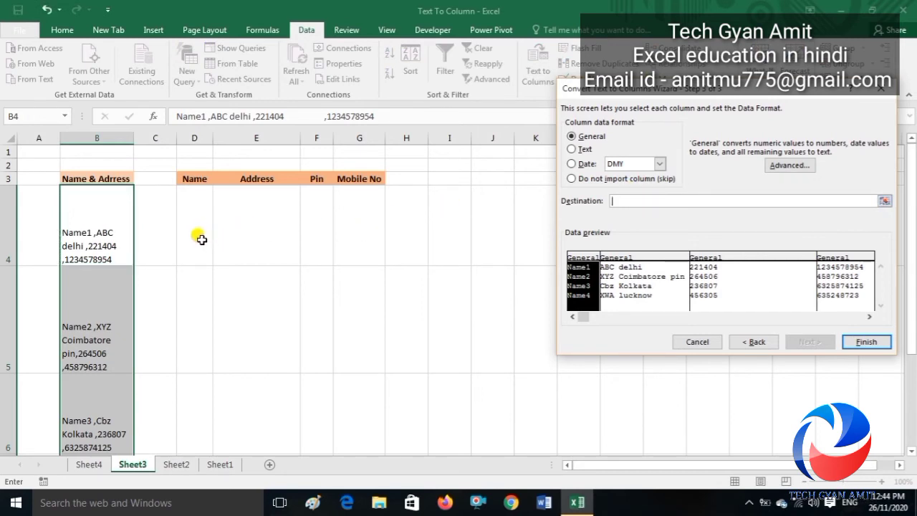
{"action": "left_click", "coordinate": [202, 240]}
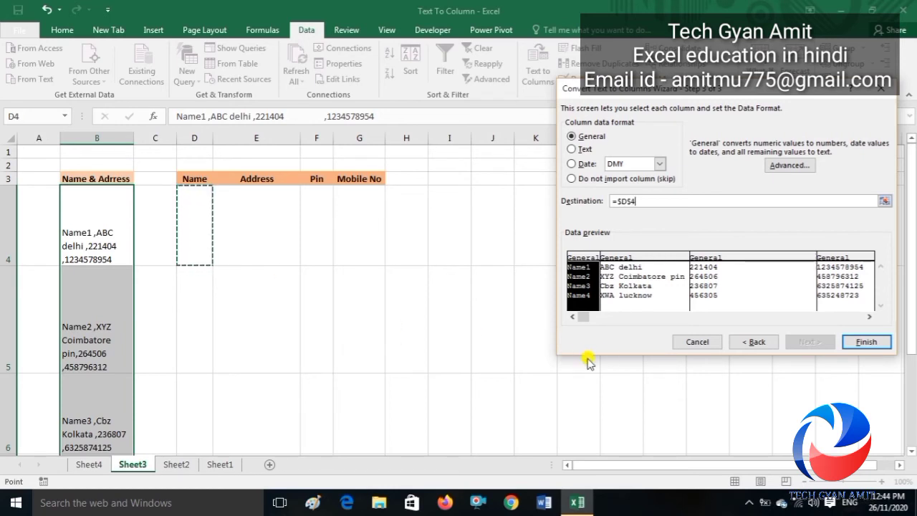
{"action": "left_click", "coordinate": [862, 342]}
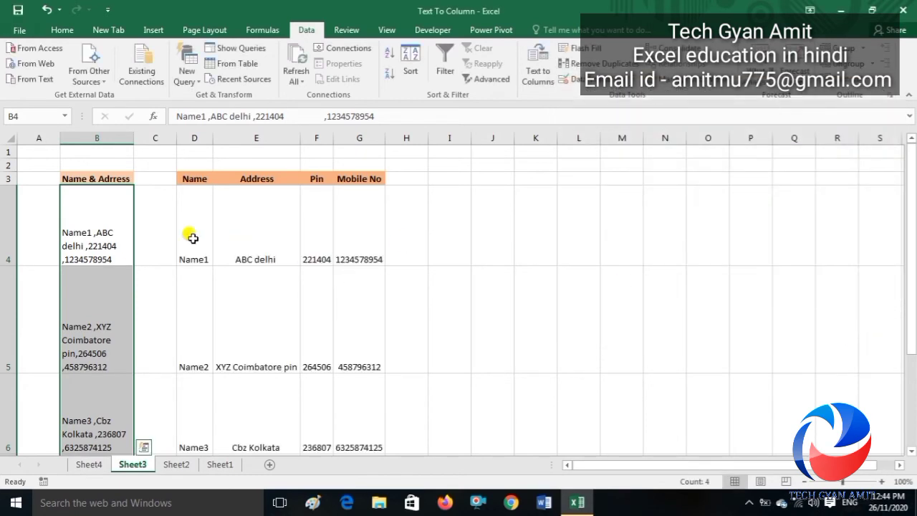
Look over the split records in rows 4 and 5, and widen the Pin and Mobile No columns to fit their numbers.
{"action": "left_click", "coordinate": [148, 231]}
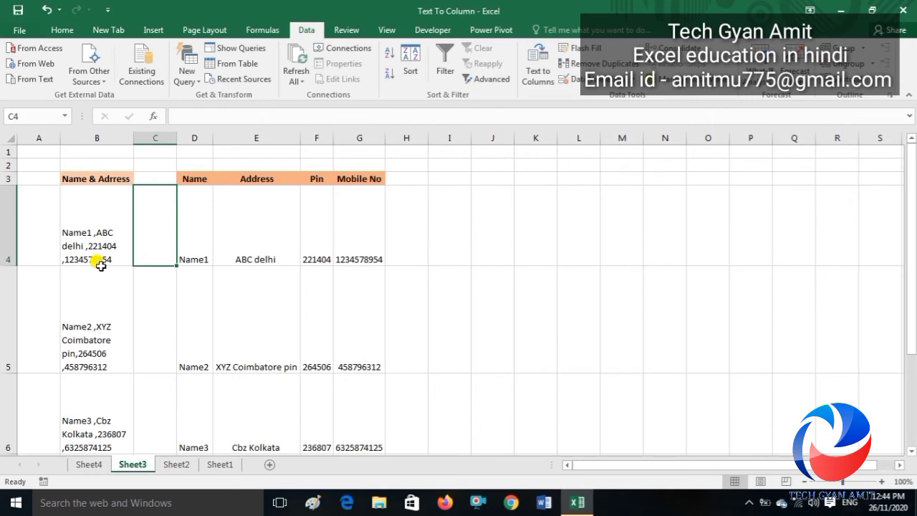
{"action": "left_click", "coordinate": [201, 220]}
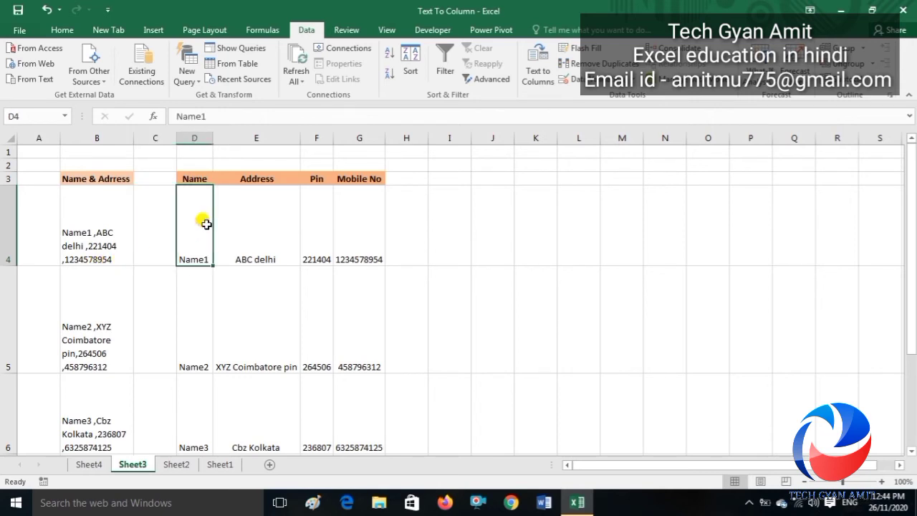
{"action": "left_click", "coordinate": [262, 232]}
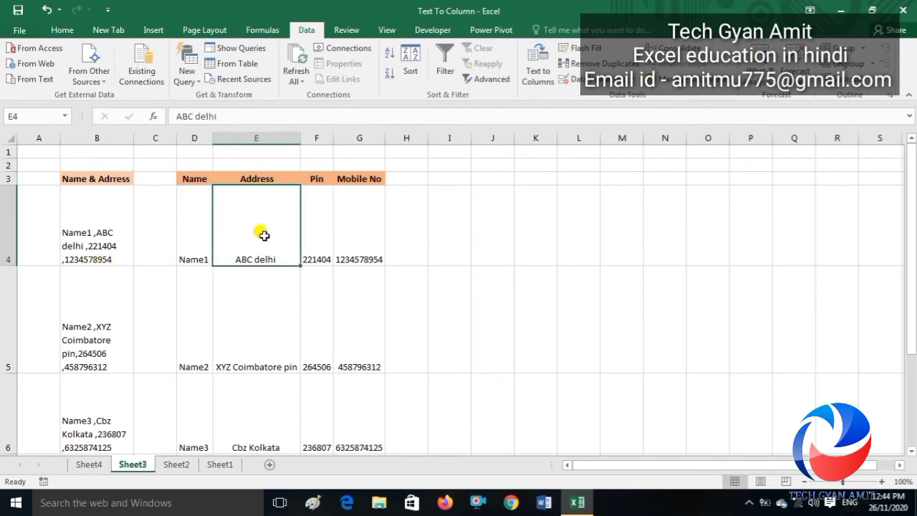
{"action": "left_click", "coordinate": [294, 350]}
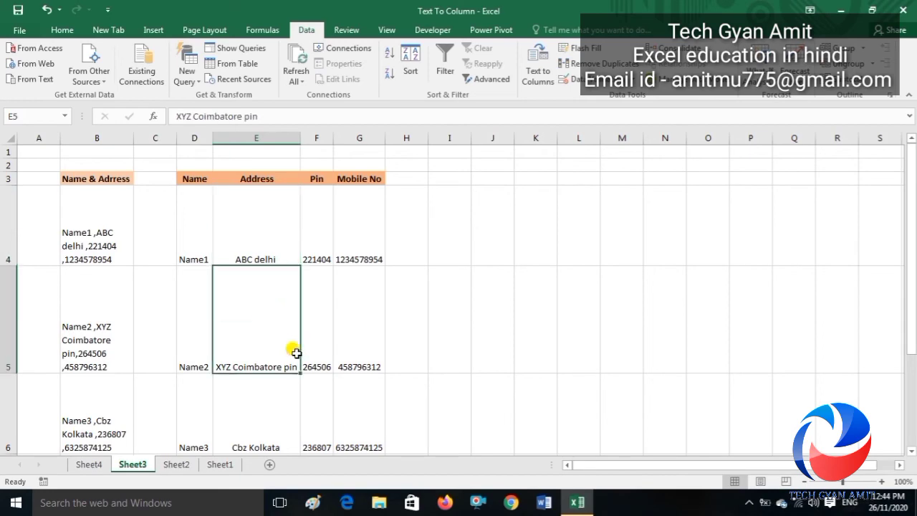
{"action": "left_click", "coordinate": [882, 482]}
{"action": "left_click", "coordinate": [882, 482]}
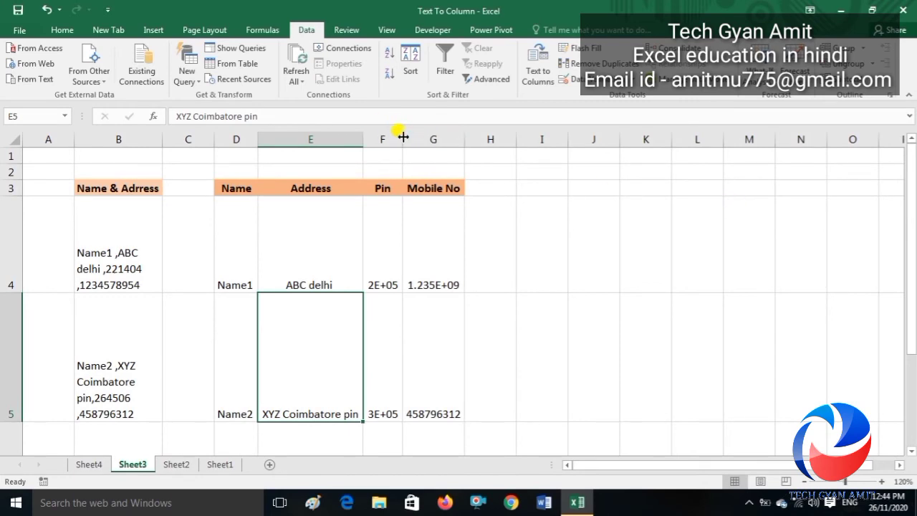
{"action": "left_click_drag", "start_coordinate": [403, 136], "coordinate": [406, 136]}
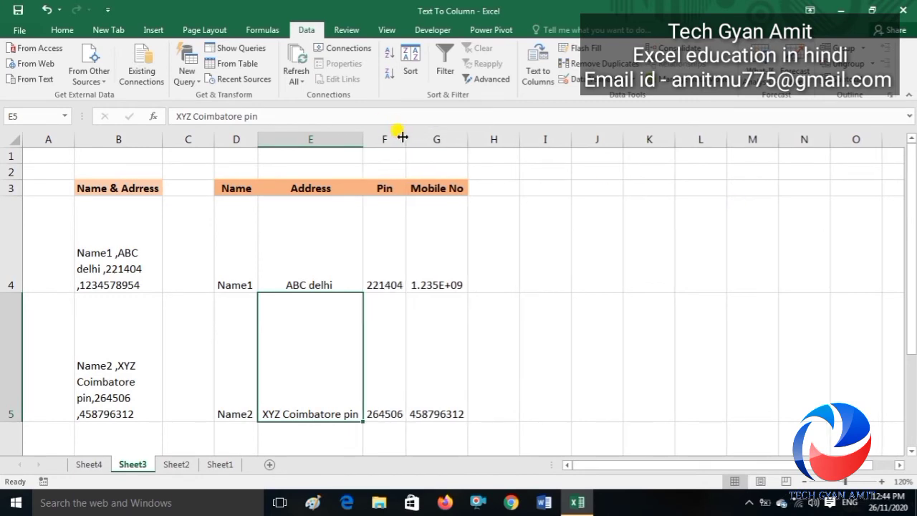
{"action": "double_click", "coordinate": [468, 140]}
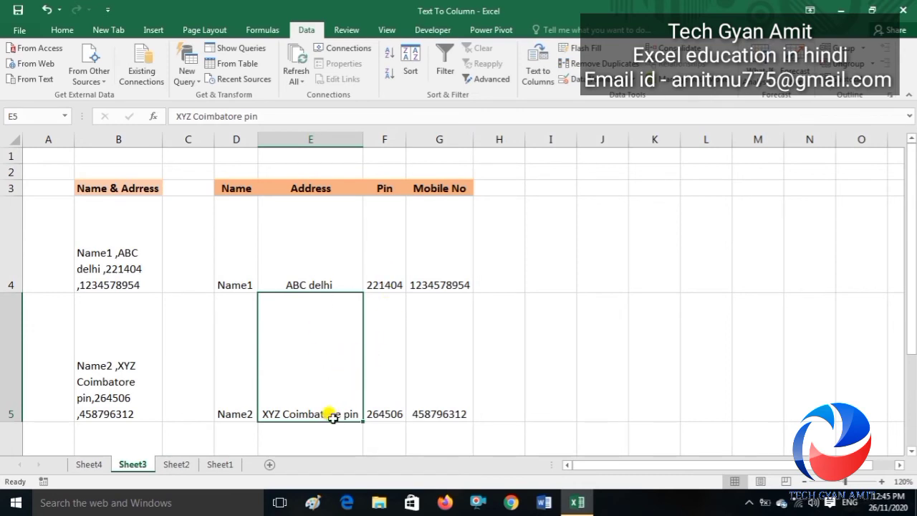
{"action": "left_click", "coordinate": [433, 399]}
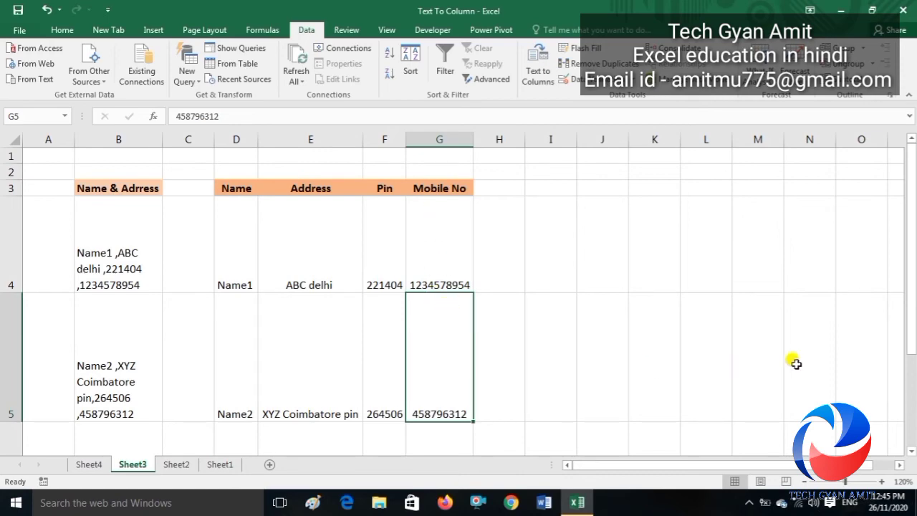
Switch to Sheet4 and auto-fit the width of the Date column so every date fits.
{"action": "left_click", "coordinate": [96, 467]}
{"action": "left_click", "coordinate": [213, 299]}
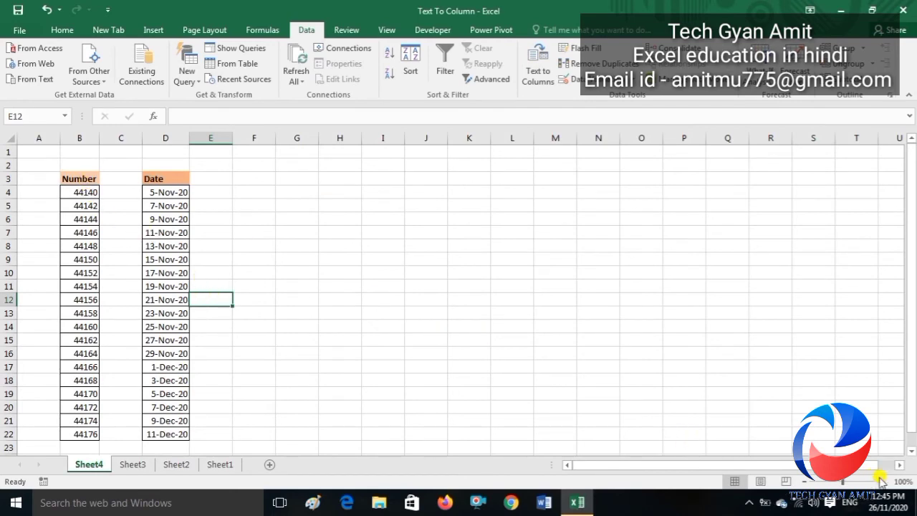
{"action": "left_click", "coordinate": [882, 482]}
{"action": "left_click", "coordinate": [882, 481]}
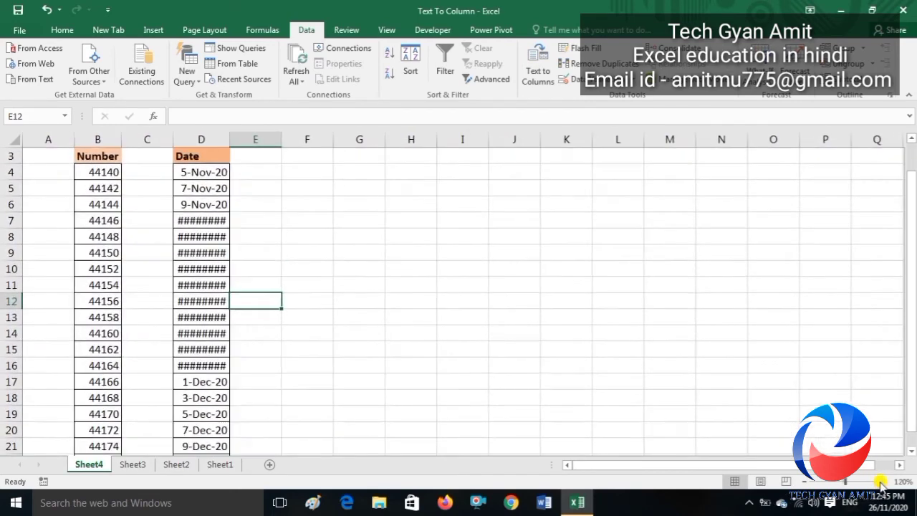
{"action": "double_click", "coordinate": [229, 140]}
Clear the existing dates in D4:D22 below the Date header, and return to cell B4.
{"action": "left_click", "coordinate": [210, 170]}
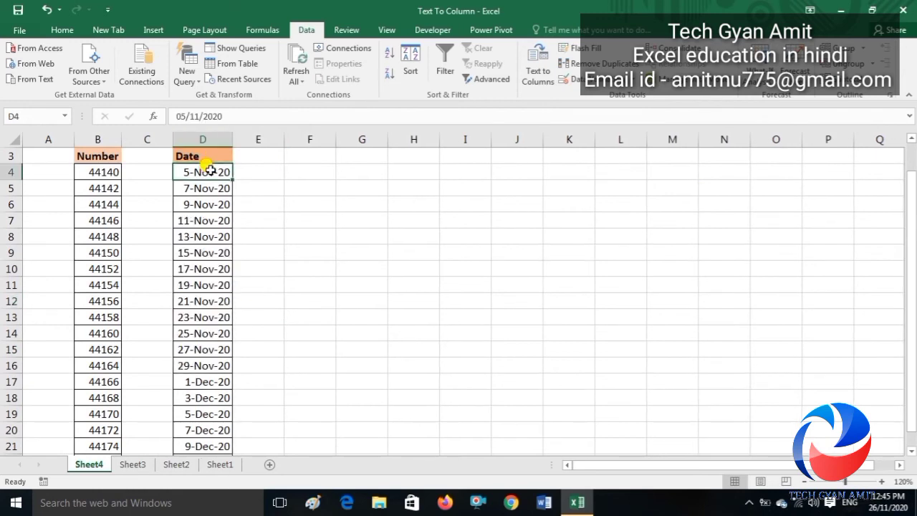
{"action": "left_click", "coordinate": [84, 174]}
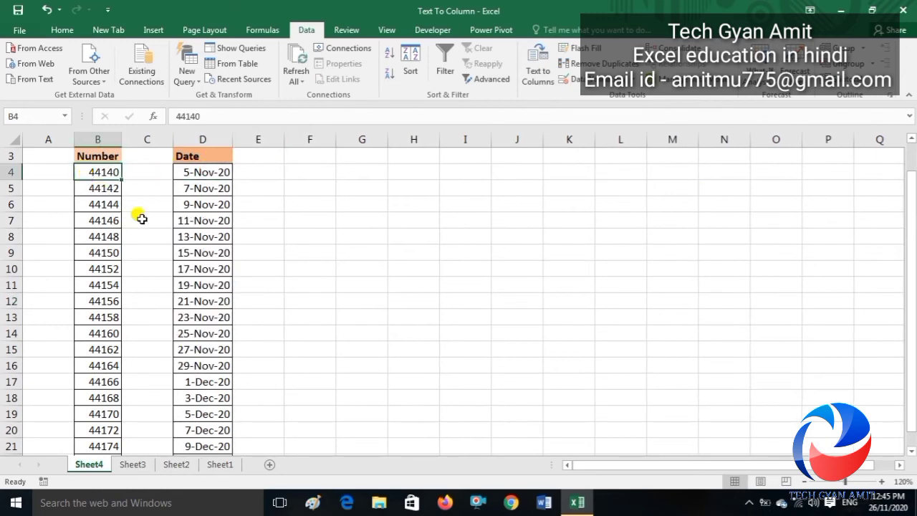
{"action": "left_click", "coordinate": [188, 173]}
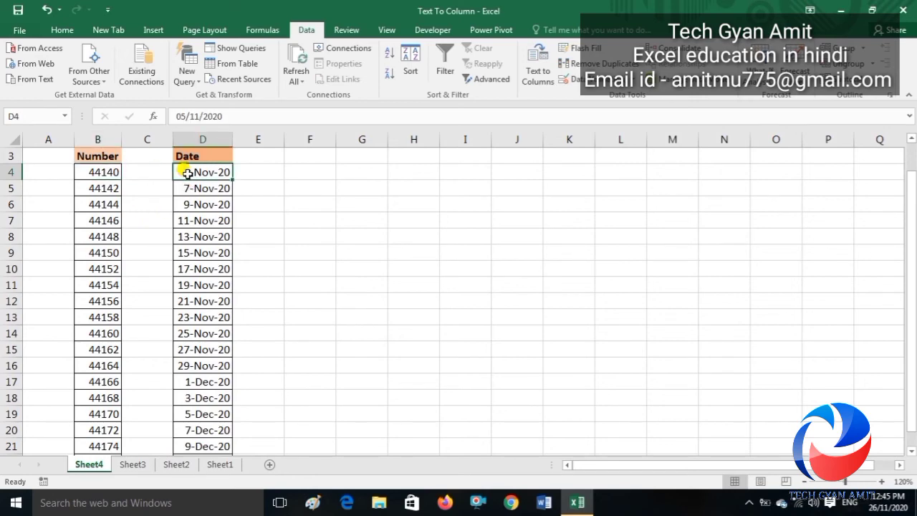
{"action": "key", "text": "ctrl+shift+Down"}
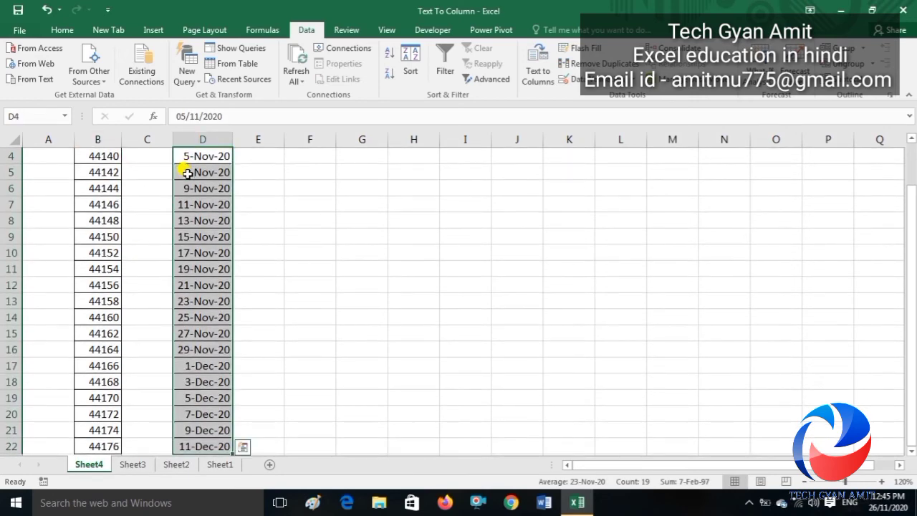
{"action": "key", "text": "Delete"}
{"action": "key", "text": "Left"}
{"action": "key", "text": "Left"}
{"action": "key", "text": "Up"}
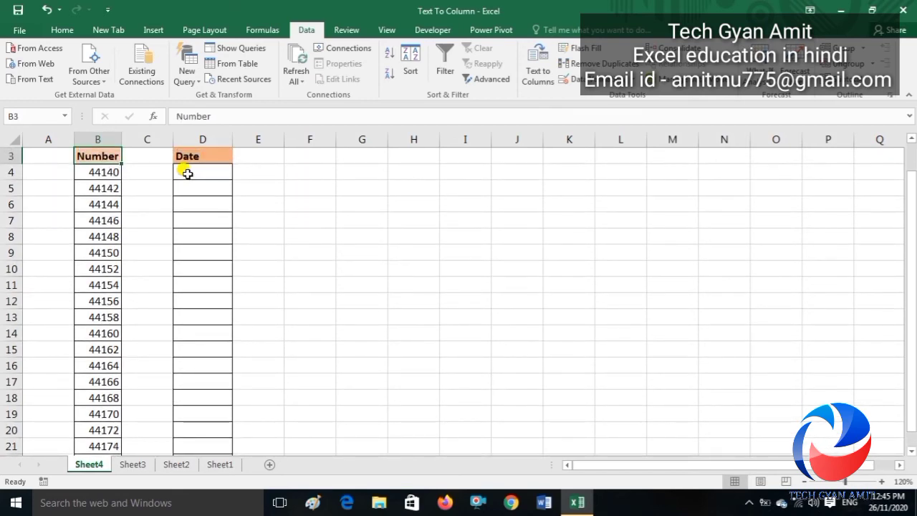
{"action": "key", "text": "Down"}
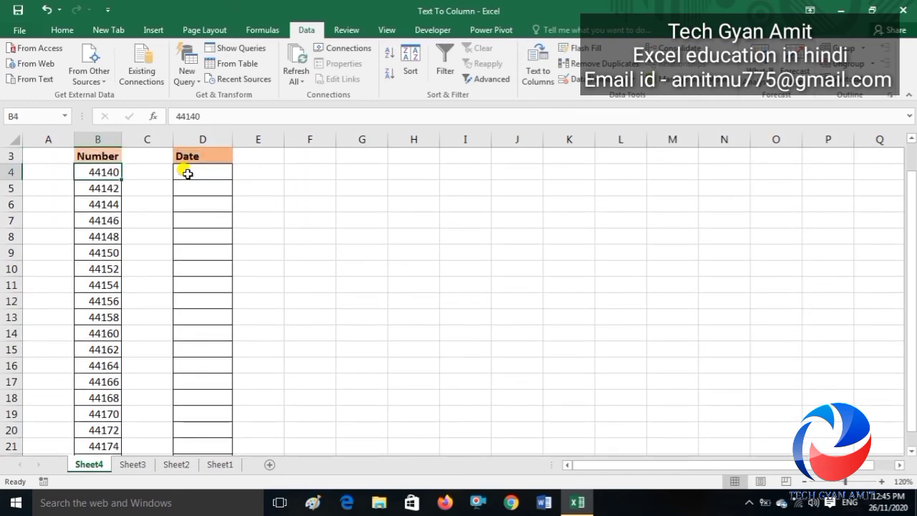
Start Text to Columns on the numbers in B4:B22 as fixed-width data without break lines, proceeding to the column data format settings.
{"action": "key", "text": "ctrl+shift+Down"}
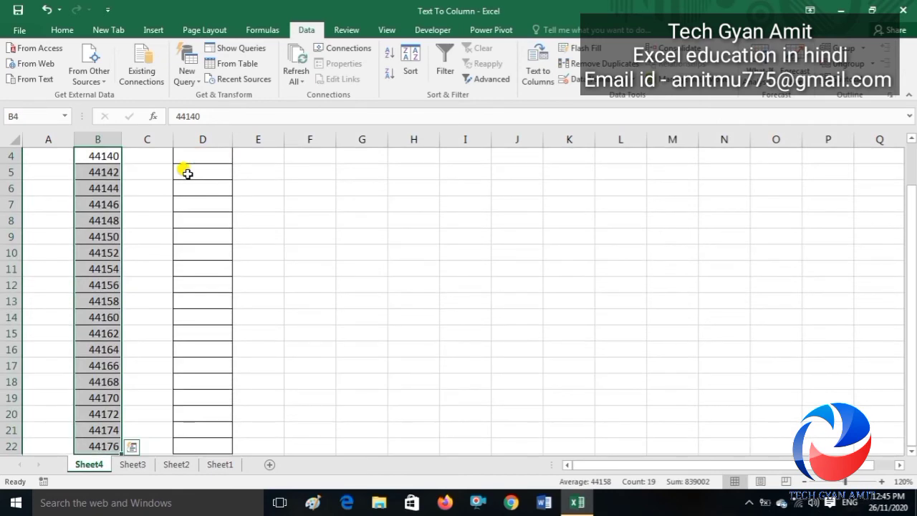
{"action": "key", "text": "alt+a"}
{"action": "key", "text": "e"}
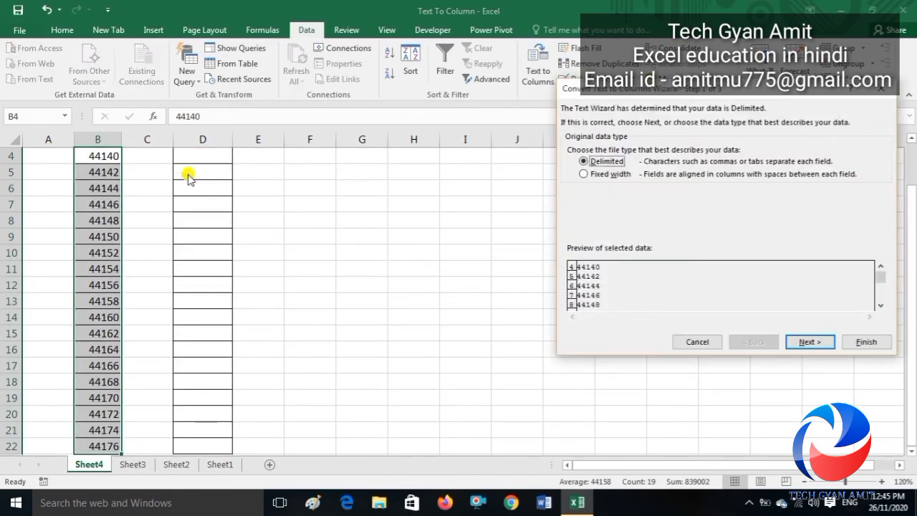
{"action": "left_click", "coordinate": [585, 175]}
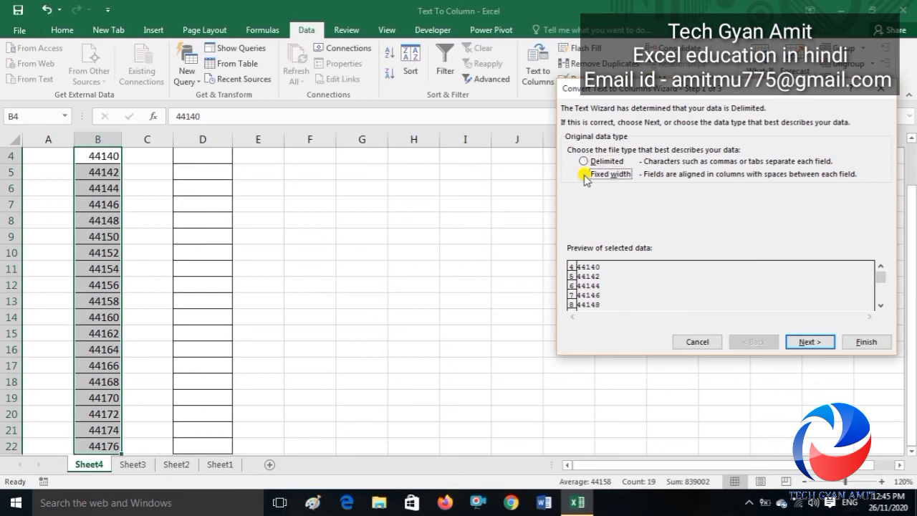
{"action": "left_click", "coordinate": [809, 343]}
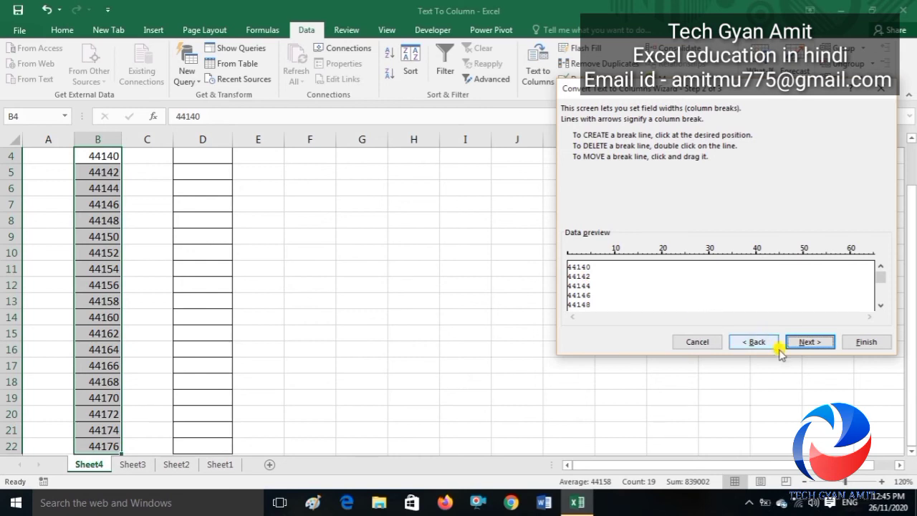
{"action": "left_click", "coordinate": [803, 344]}
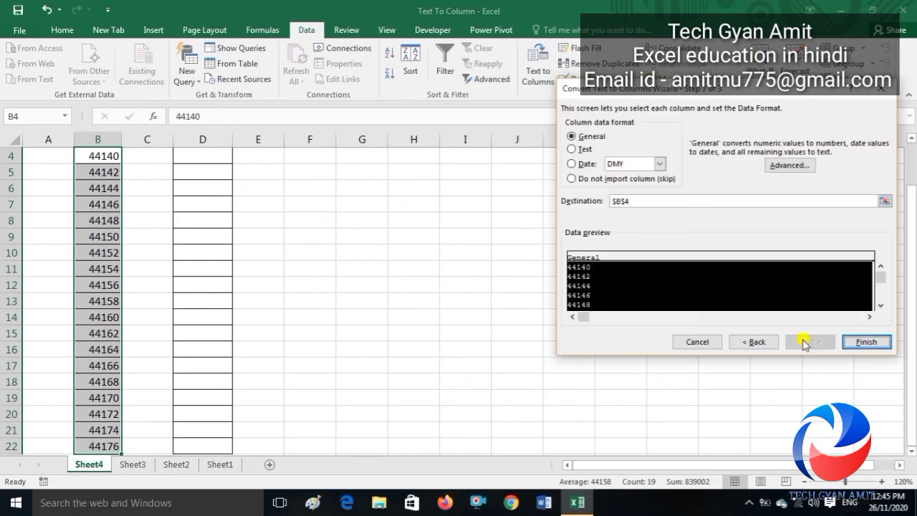
Set the column data format to Date in DMY order, and finish the conversion with D4 as the destination.
{"action": "left_click", "coordinate": [571, 164]}
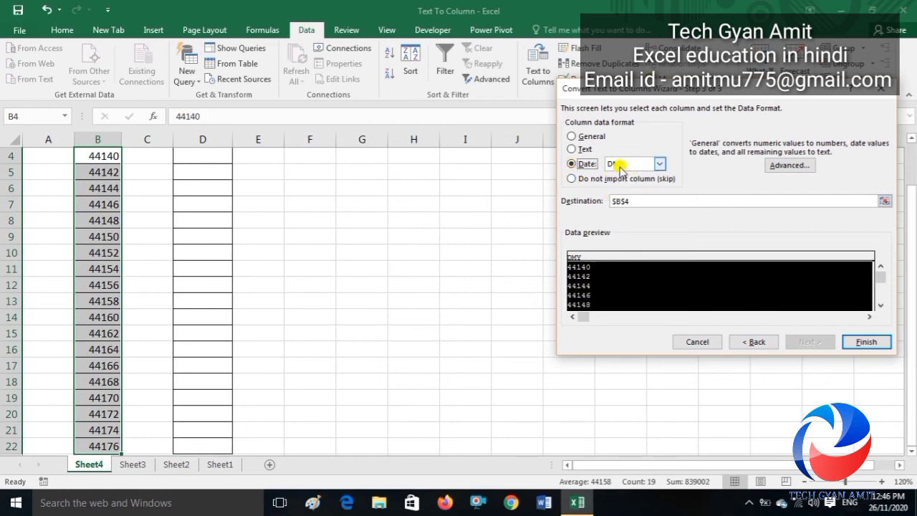
{"action": "left_click", "coordinate": [659, 165]}
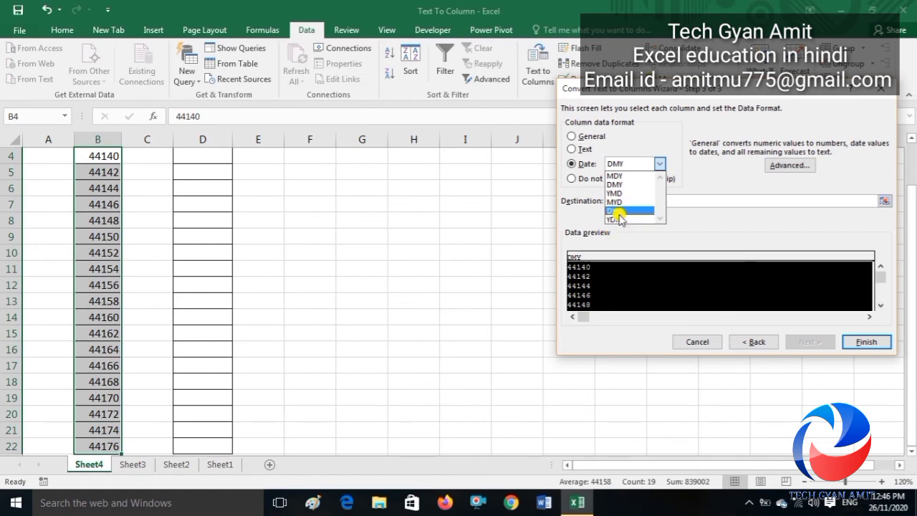
{"action": "left_click", "coordinate": [621, 184]}
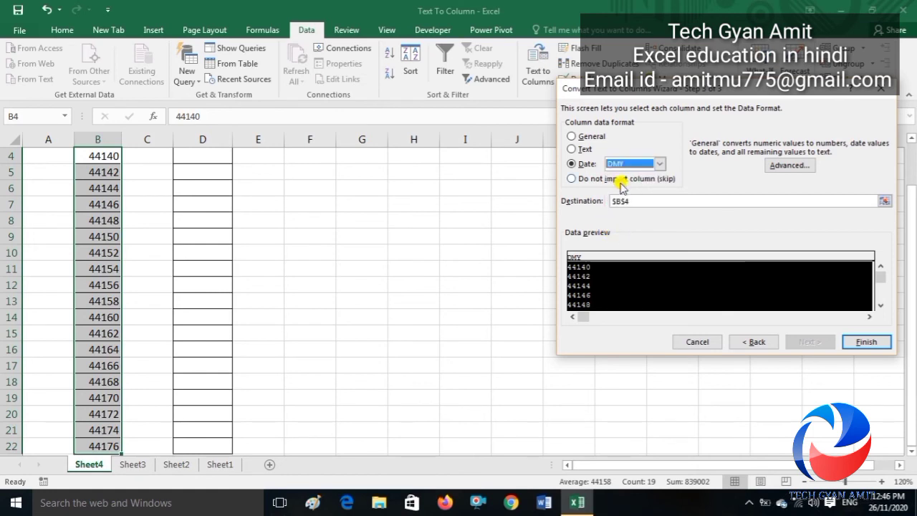
{"action": "left_click", "coordinate": [643, 202]}
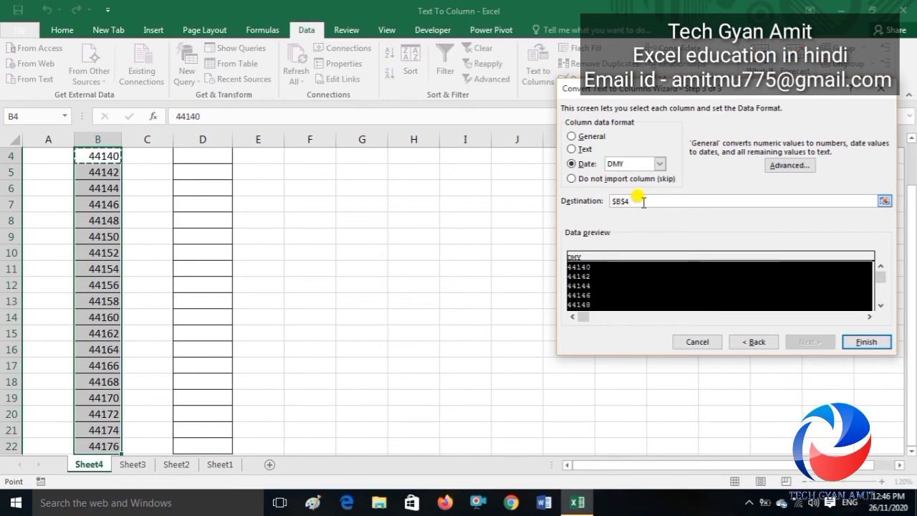
{"action": "key", "text": "BackSpace"}
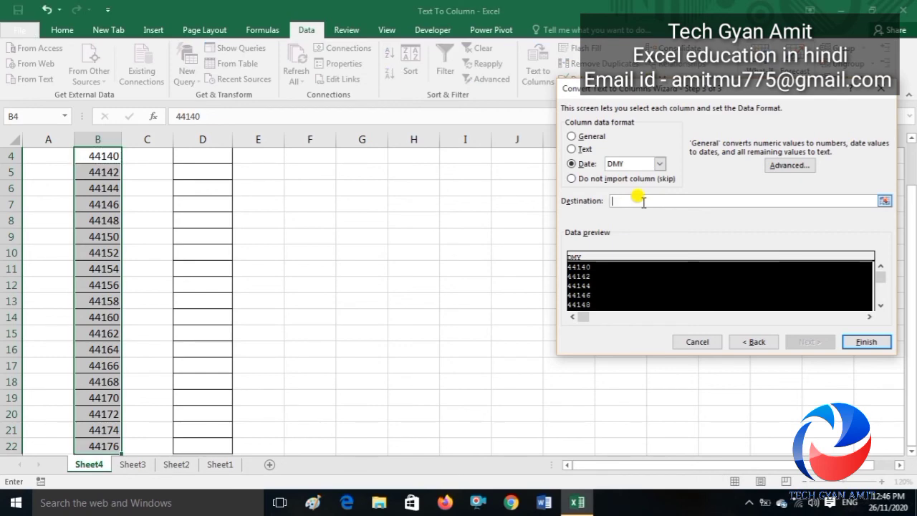
{"action": "scroll", "coordinate": [912, 200], "scroll_direction": "up", "scroll_amount": 1}
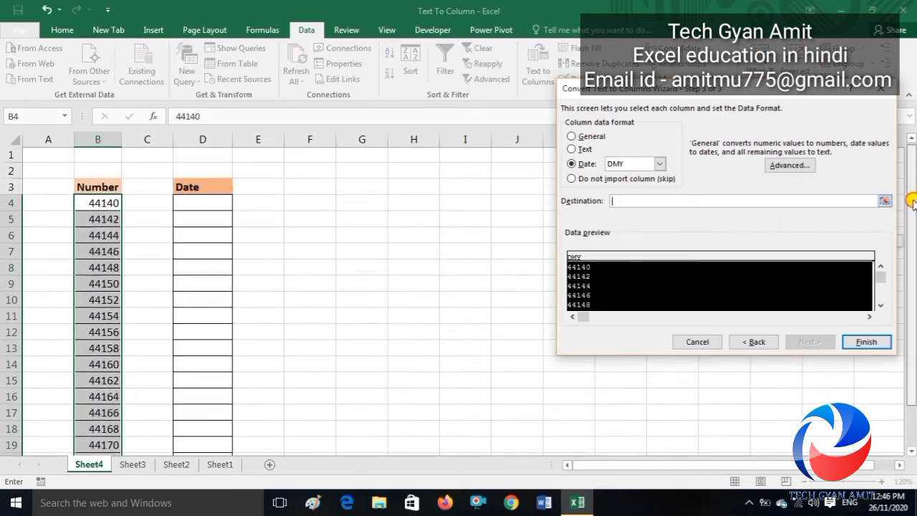
{"action": "left_click", "coordinate": [220, 206]}
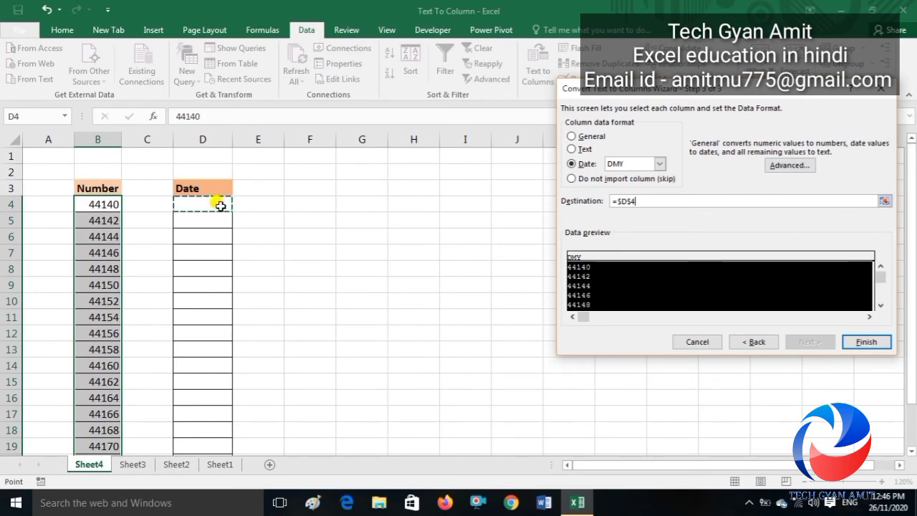
{"action": "left_click", "coordinate": [856, 337]}
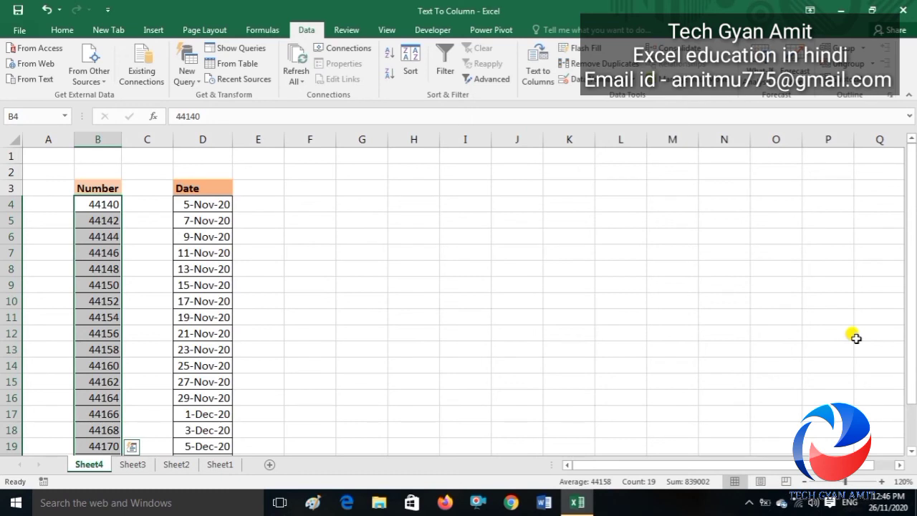
Compare the serial numbers in the Number column with the converted entries in the Date column.
{"action": "key", "text": "Left"}
{"action": "key", "text": "Right"}
{"action": "key", "text": "Right"}
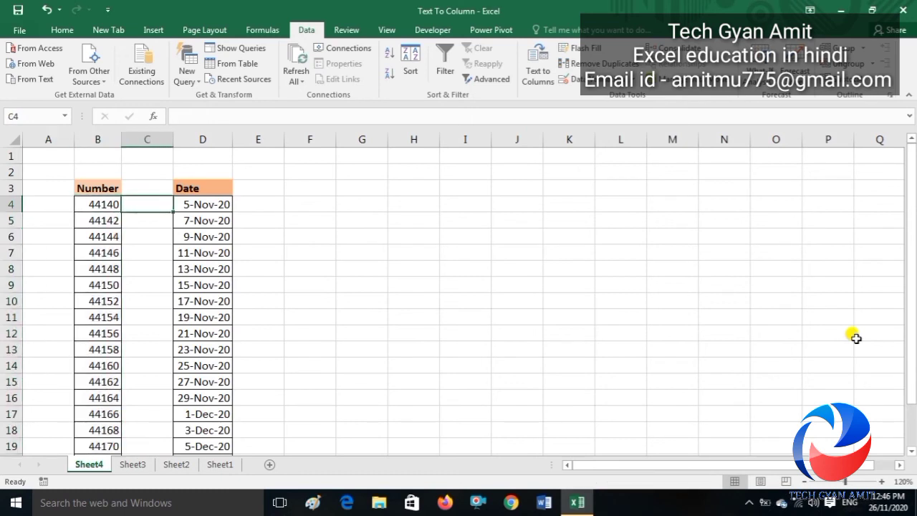
{"action": "key", "text": "Right"}
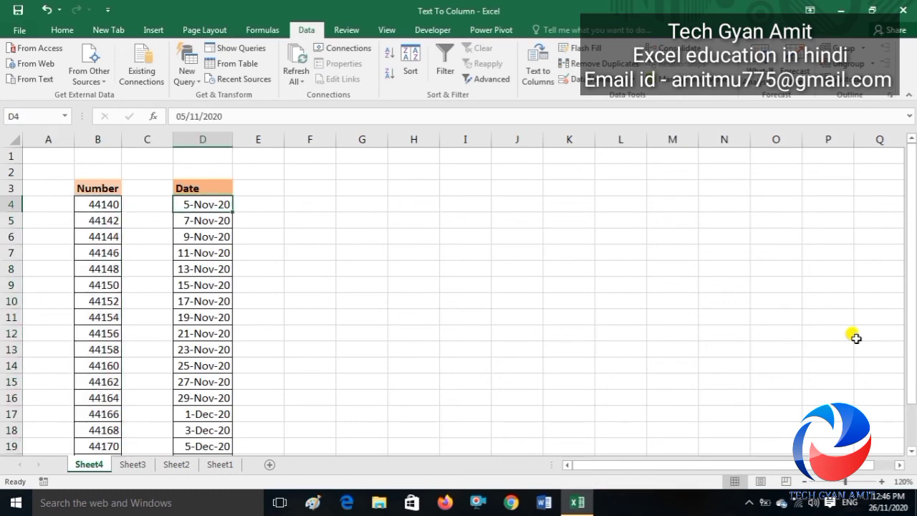
{"action": "key", "text": "Left"}
{"action": "key", "text": "Left"}
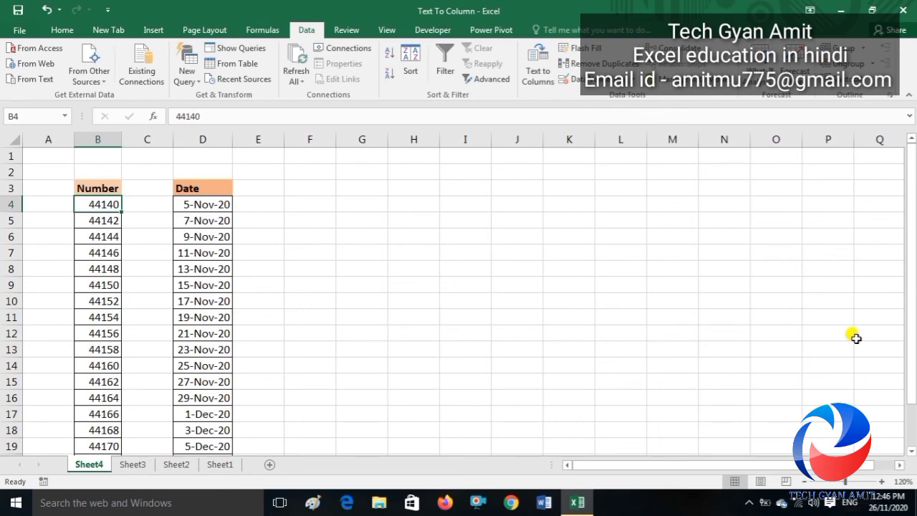
{"action": "key", "text": "ctrl+shift+Down"}
{"action": "key", "text": "Right"}
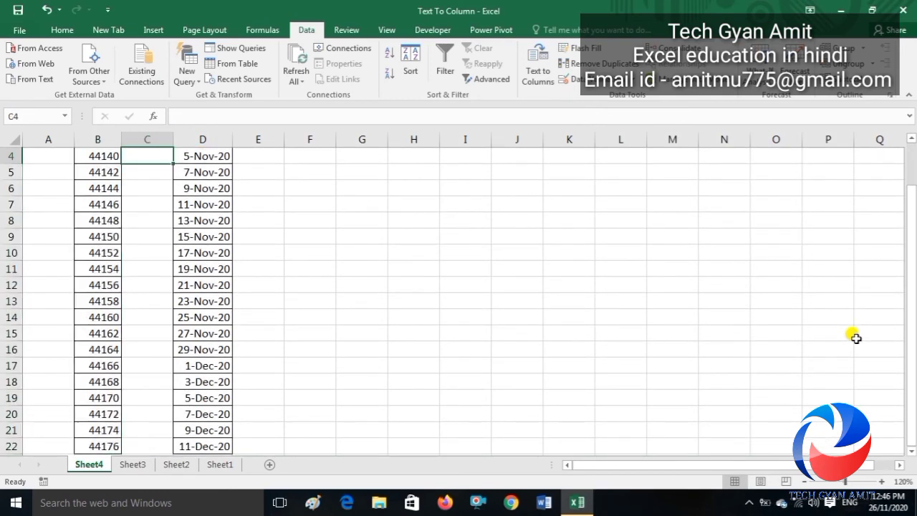
{"action": "key", "text": "Right"}
{"action": "key", "text": "Up"}
{"action": "key", "text": "Down"}
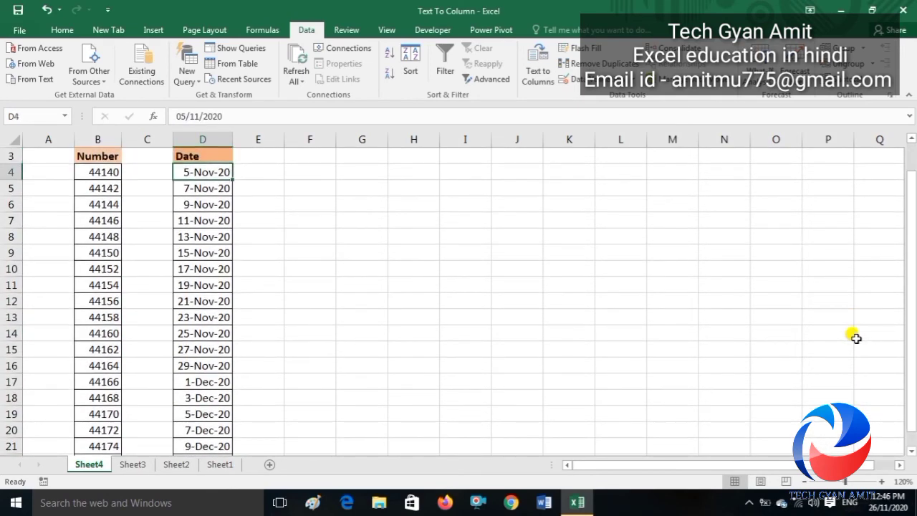
{"action": "key", "text": "Left"}
{"action": "key", "text": "Left"}
{"action": "key", "text": "Right"}
{"action": "key", "text": "Right"}
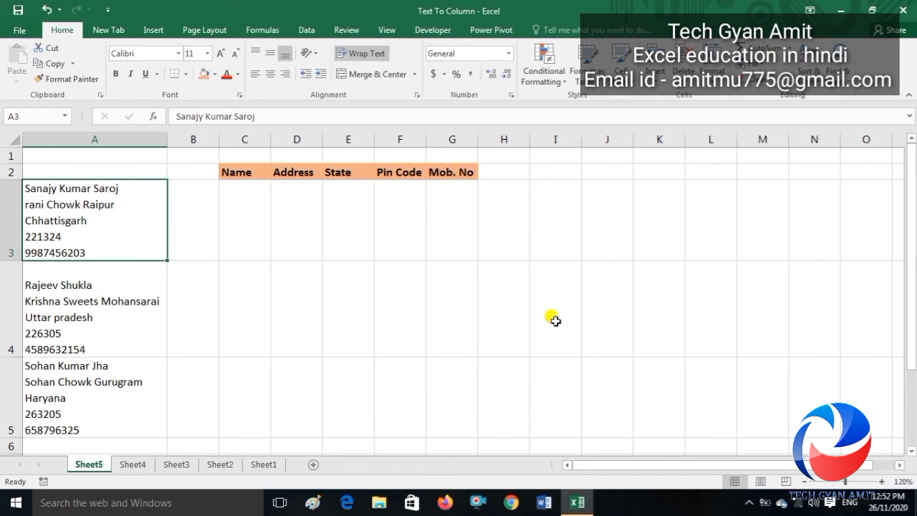
Review the comma-separated records in the Name & Address column of Sheet3 alongside their split results.
{"action": "key", "text": "ctrl+Page_Down"}
{"action": "key", "text": "ctrl+Page_Down"}
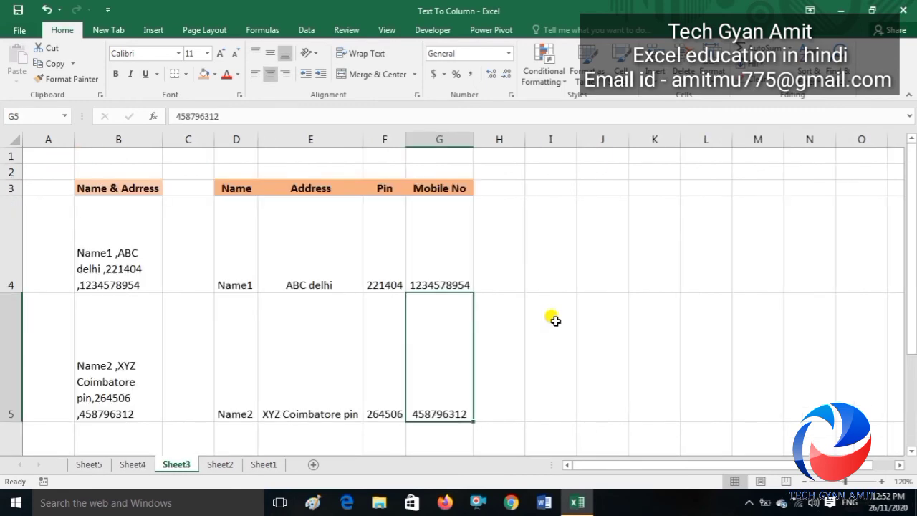
{"action": "key", "text": "Left"}
{"action": "key", "text": "Left"}
{"action": "key", "text": "Left"}
{"action": "key", "text": "Left"}
{"action": "key", "text": "Left"}
{"action": "key", "text": "Up"}
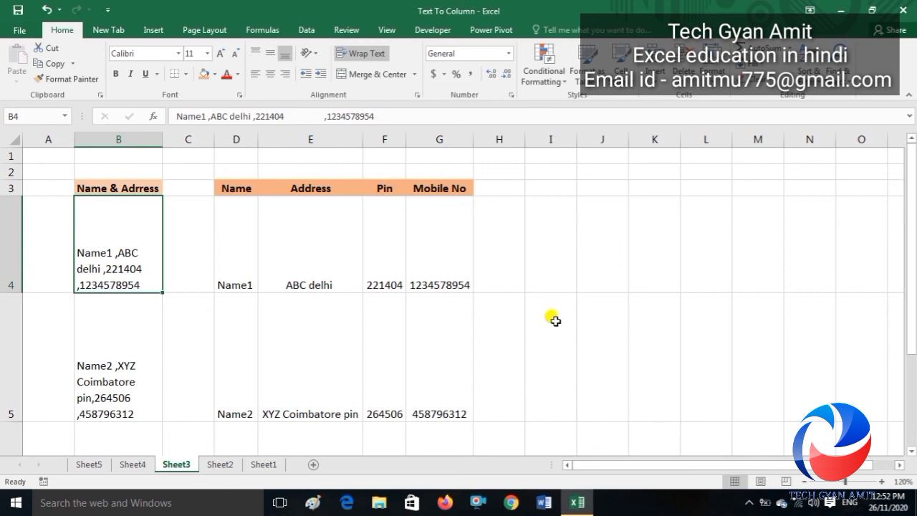
Start Text to Columns on the multi-line address records in A3:A5 of Sheet5 as delimited data, proceeding to the delimiter settings.
{"action": "key", "text": "ctrl+Page_Up"}
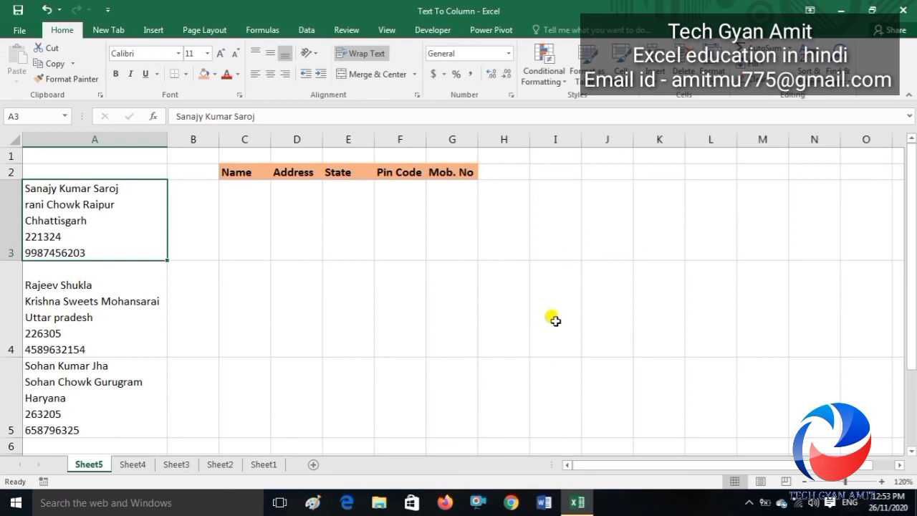
{"action": "key", "text": "ctrl+shift+Down"}
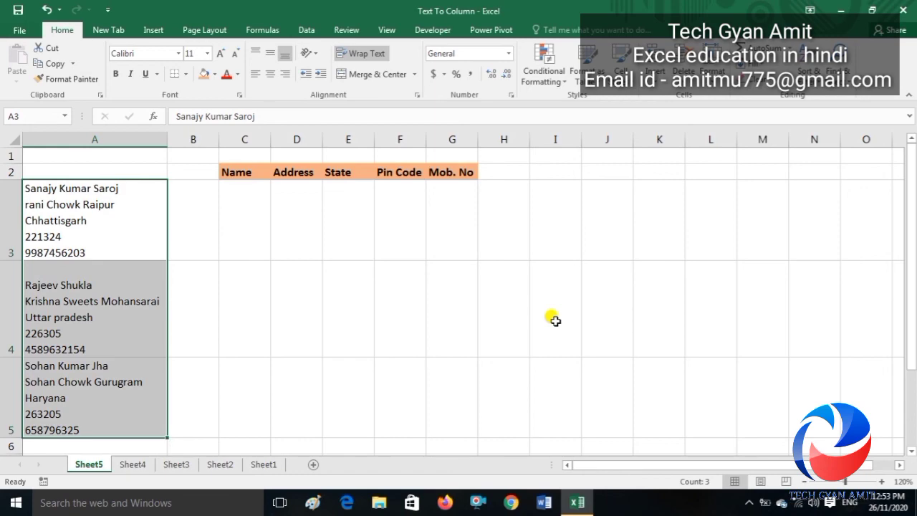
{"action": "key", "text": "alt+a"}
{"action": "key", "text": "e"}
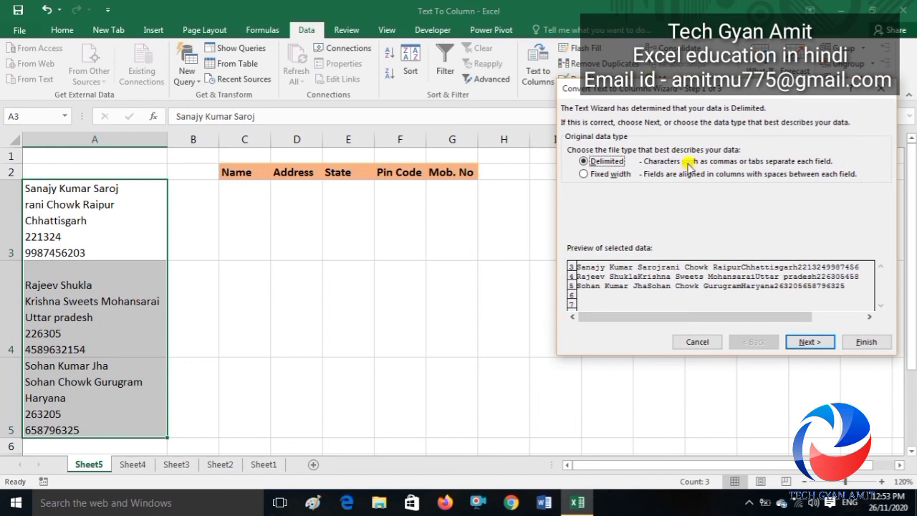
{"action": "left_click", "coordinate": [805, 343]}
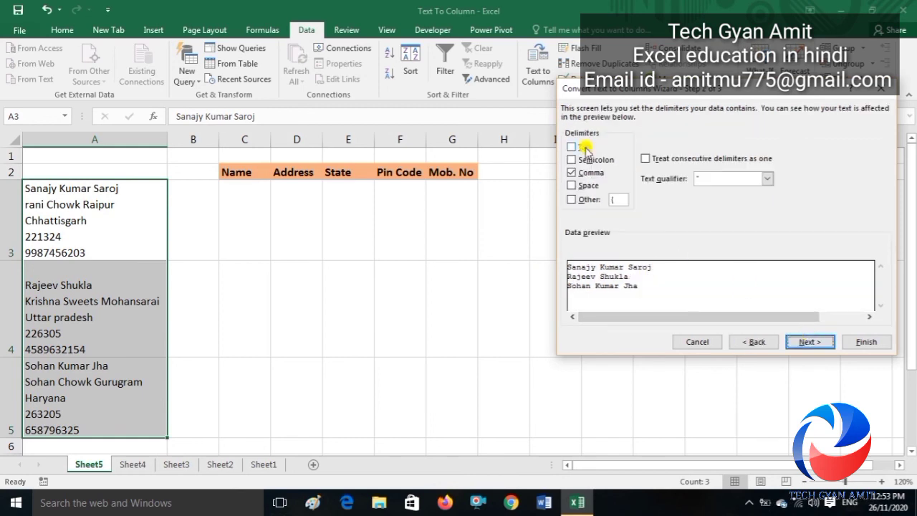
Remove the comma delimiter and split the records only at a line-break character entered as the Other delimiter.
{"action": "left_click", "coordinate": [571, 173]}
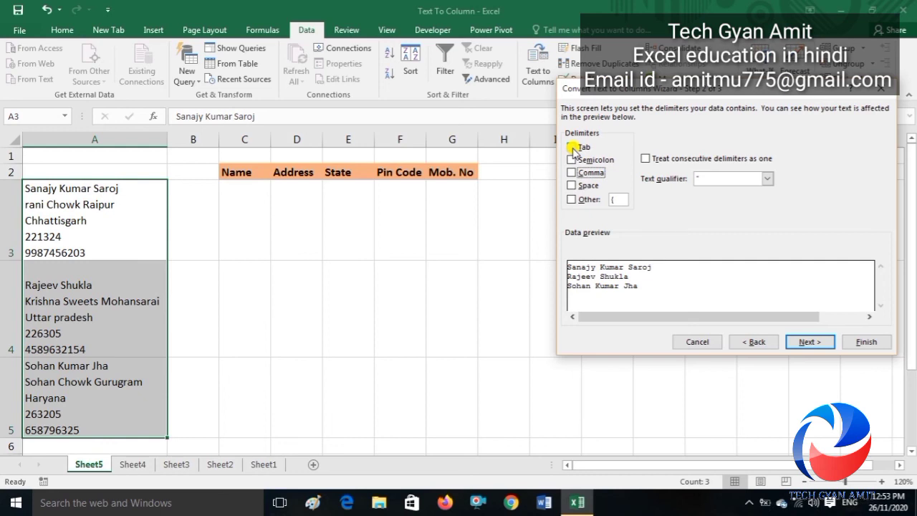
{"action": "left_click", "coordinate": [572, 148]}
{"action": "left_click", "coordinate": [572, 199]}
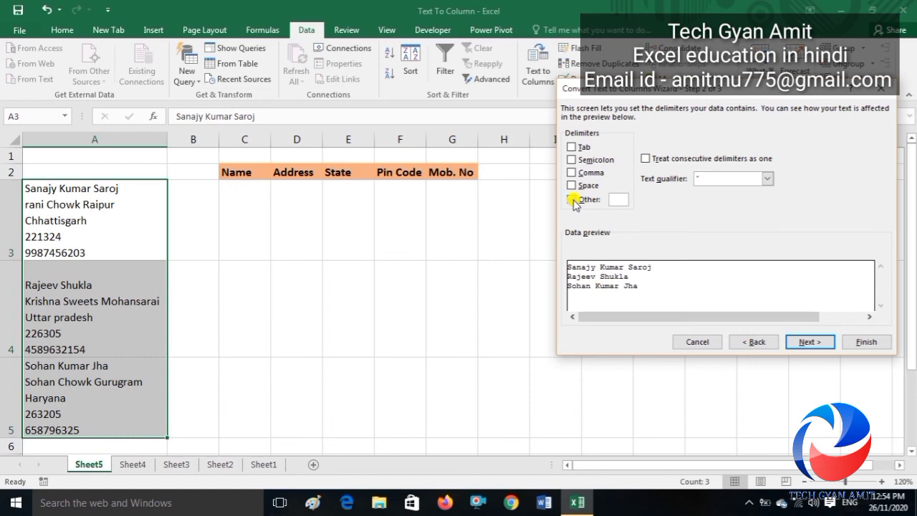
{"action": "key", "text": "ctrl+j"}
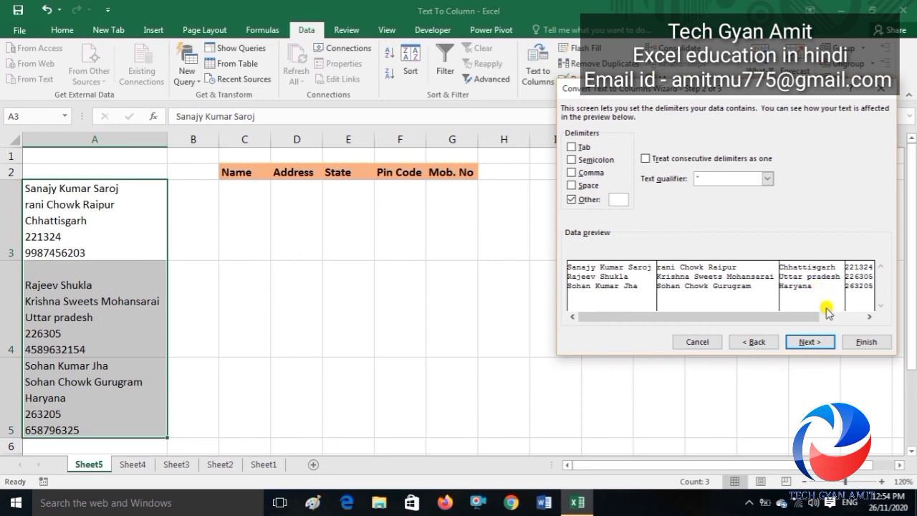
Keep the General column data format and finish the split with C3 as the destination.
{"action": "left_click", "coordinate": [812, 344]}
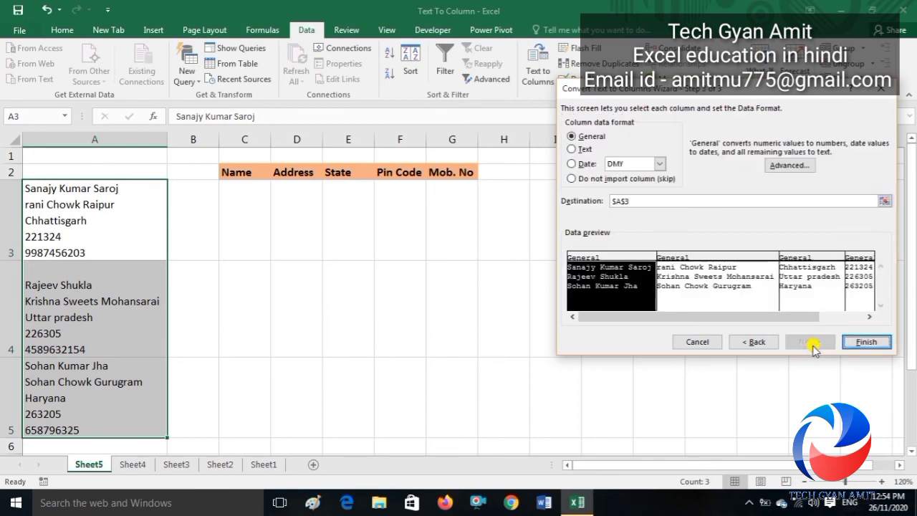
{"action": "left_click", "coordinate": [636, 200]}
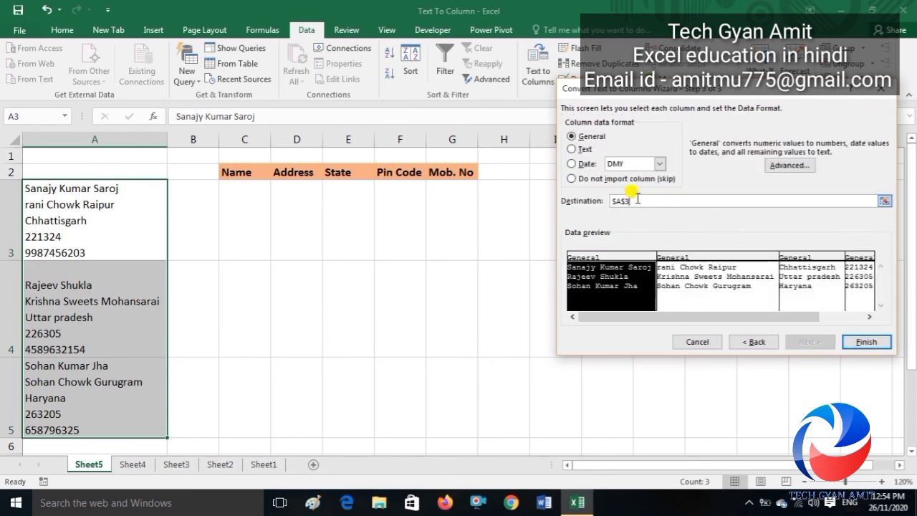
{"action": "key", "text": "BackSpace"}
{"action": "key", "text": "BackSpace"}
{"action": "key", "text": "BackSpace"}
{"action": "key", "text": "BackSpace"}
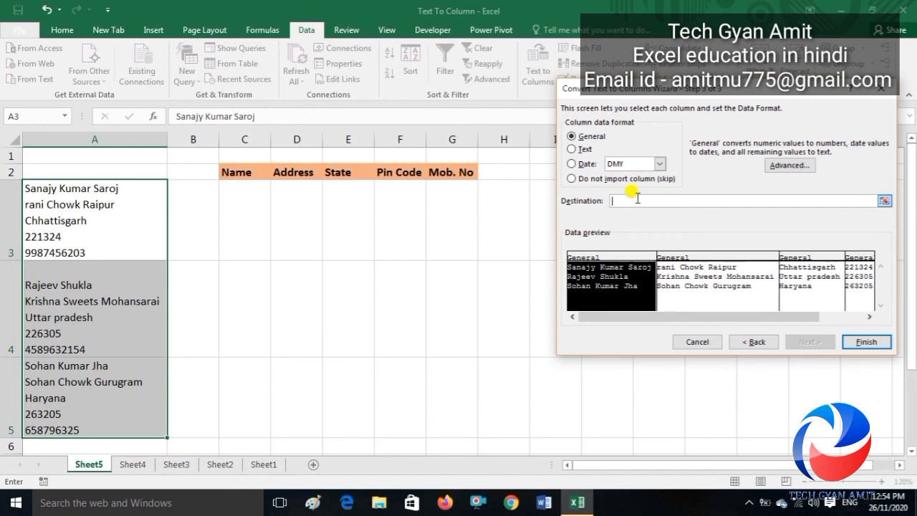
{"action": "left_click", "coordinate": [254, 220]}
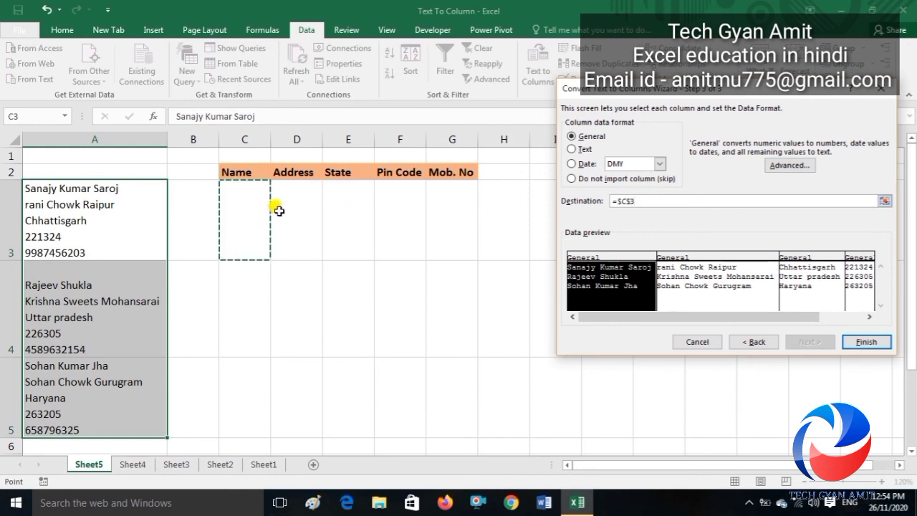
{"action": "left_click", "coordinate": [863, 343]}
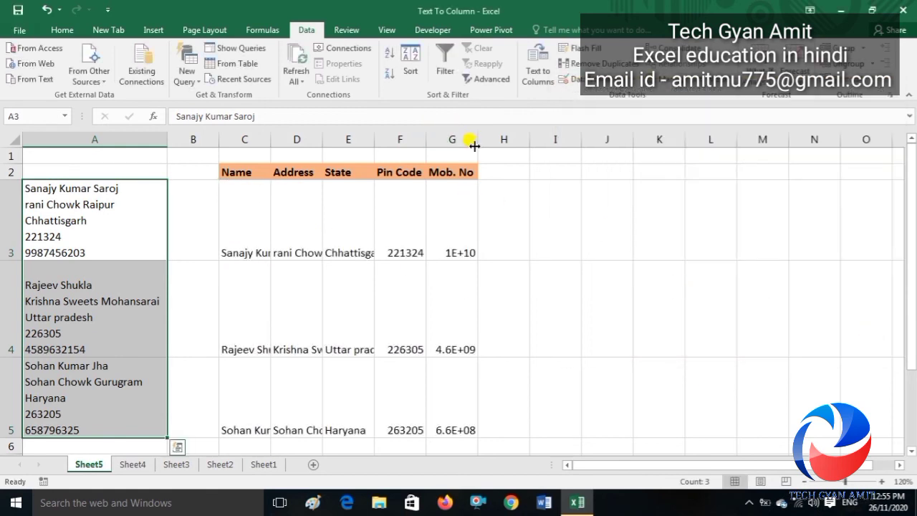
AutoFit the widths of the Name, Address, State and Mob. No columns to their contents.
{"action": "double_click", "coordinate": [323, 138]}
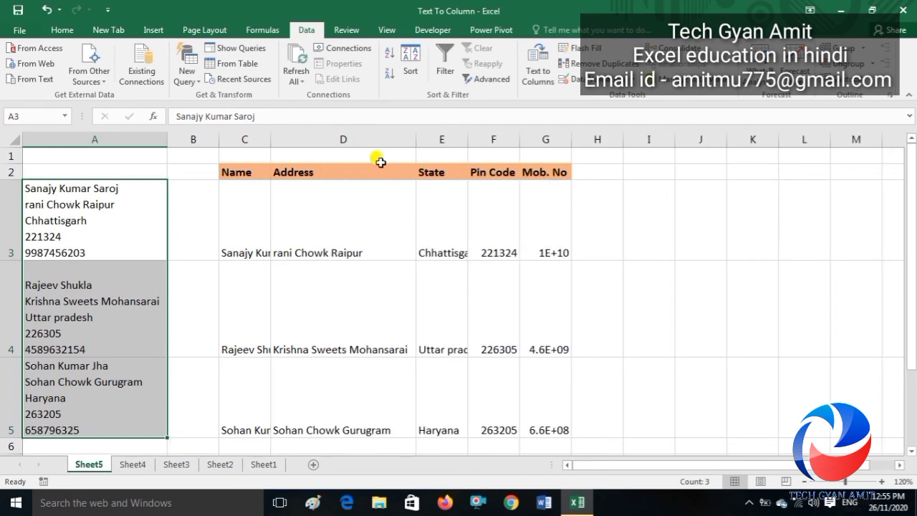
{"action": "double_click", "coordinate": [271, 139]}
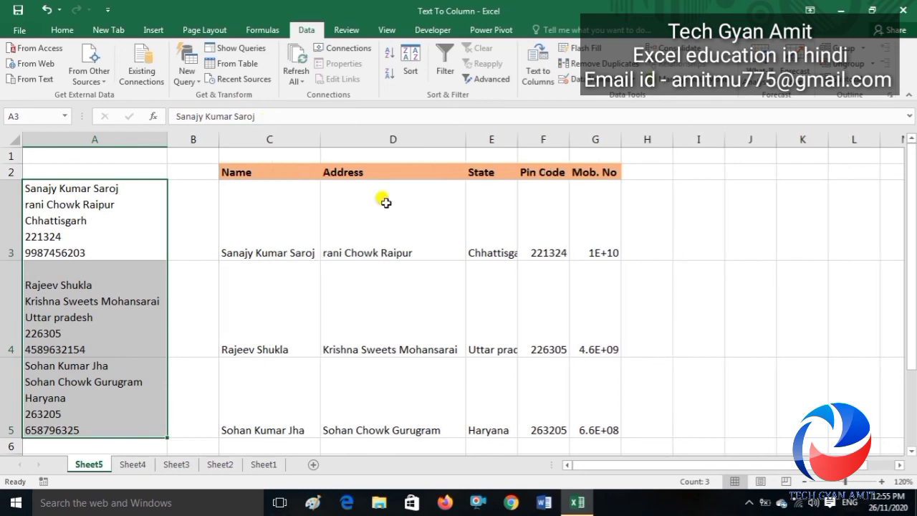
{"action": "double_click", "coordinate": [517, 141]}
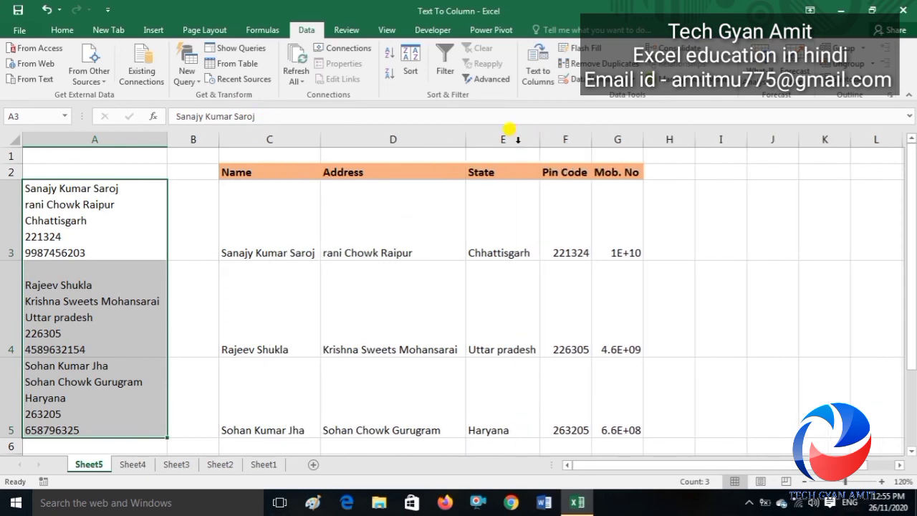
{"action": "double_click", "coordinate": [643, 141]}
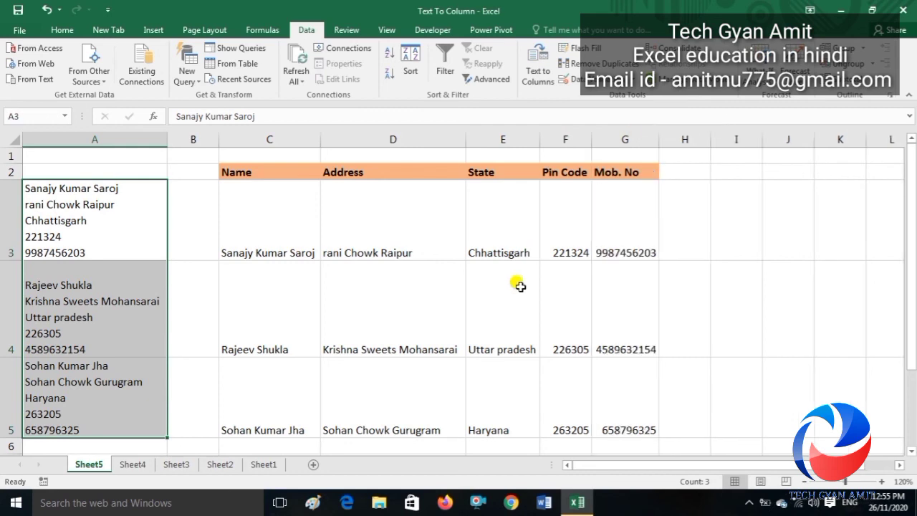
Compare the split entries under Name, Address, State, Pin Code and Mob. No with the original records in column A.
{"action": "left_click", "coordinate": [262, 211]}
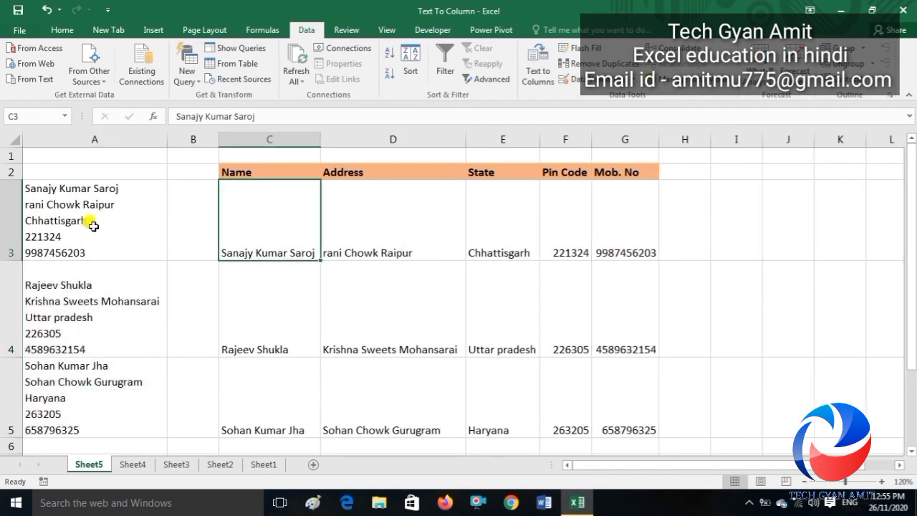
{"action": "key", "text": "Right"}
{"action": "key", "text": "Right"}
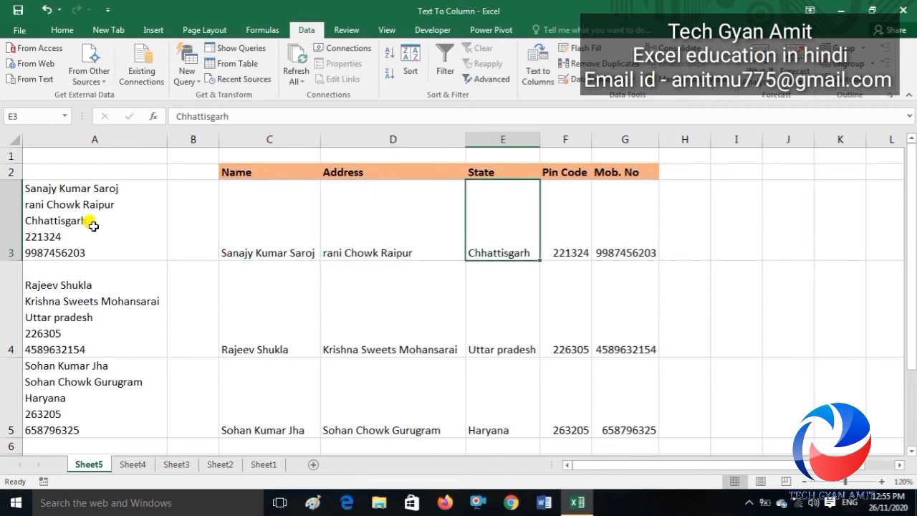
{"action": "key", "text": "Left"}
{"action": "key", "text": "Left"}
{"action": "key", "text": "Down"}
{"action": "key", "text": "Down"}
{"action": "key", "text": "Down"}
{"action": "key", "text": "Down"}
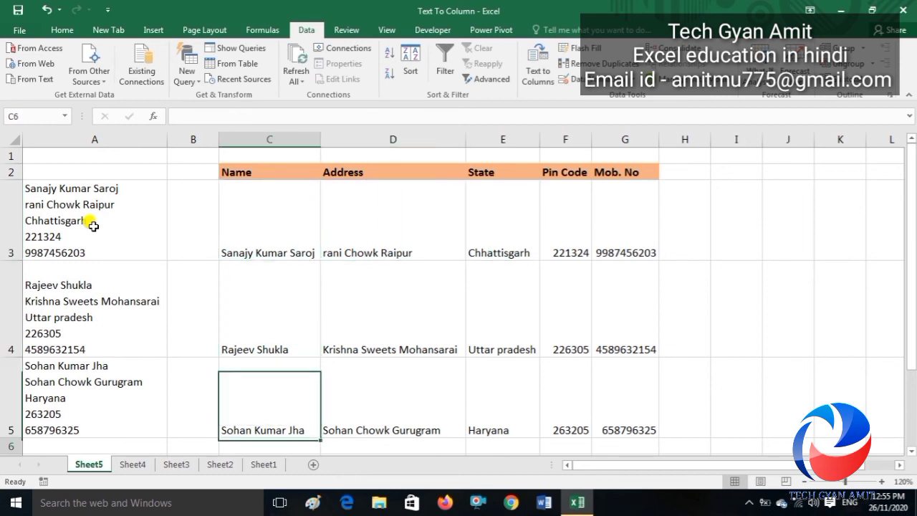
{"action": "key", "text": "Up"}
{"action": "key", "text": "Up"}
{"action": "key", "text": "Right"}
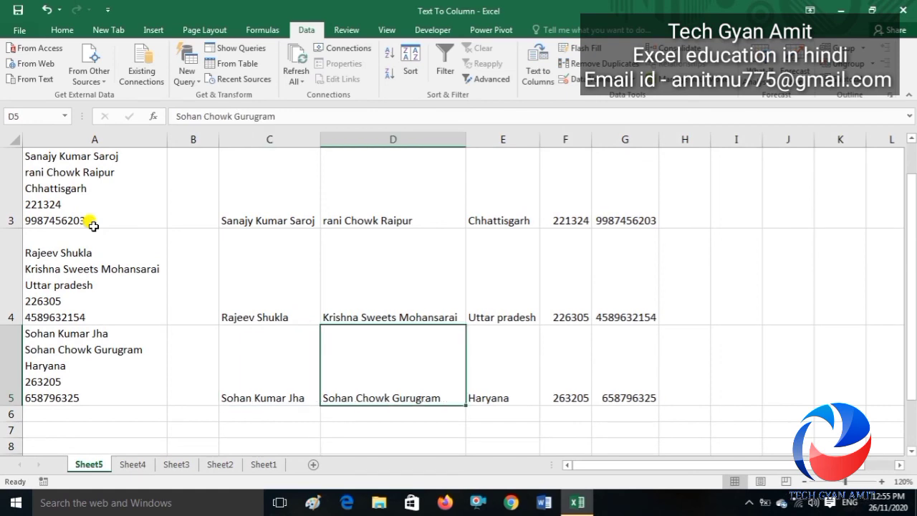
{"action": "key", "text": "Up"}
{"action": "key", "text": "Up"}
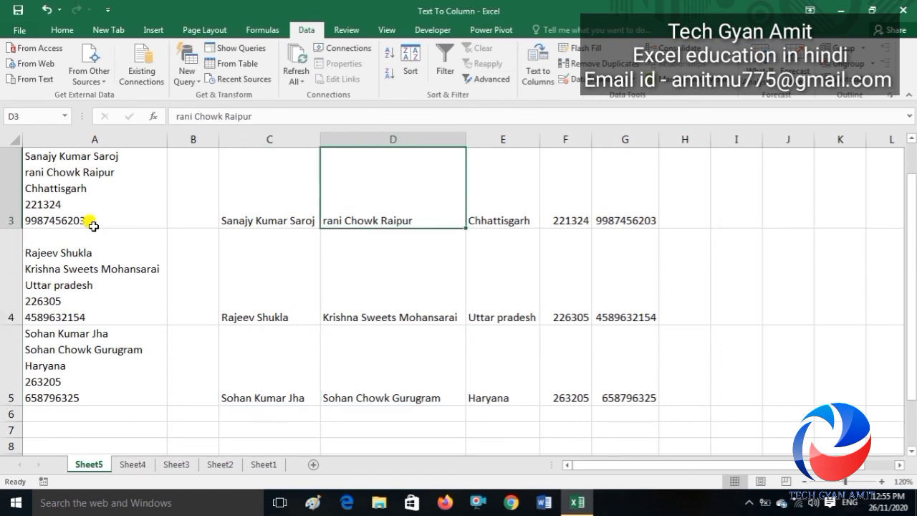
{"action": "key", "text": "Up"}
{"action": "key", "text": "Right"}
{"action": "key", "text": "Down"}
{"action": "key", "text": "Down"}
{"action": "key", "text": "Down"}
{"action": "key", "text": "Down"}
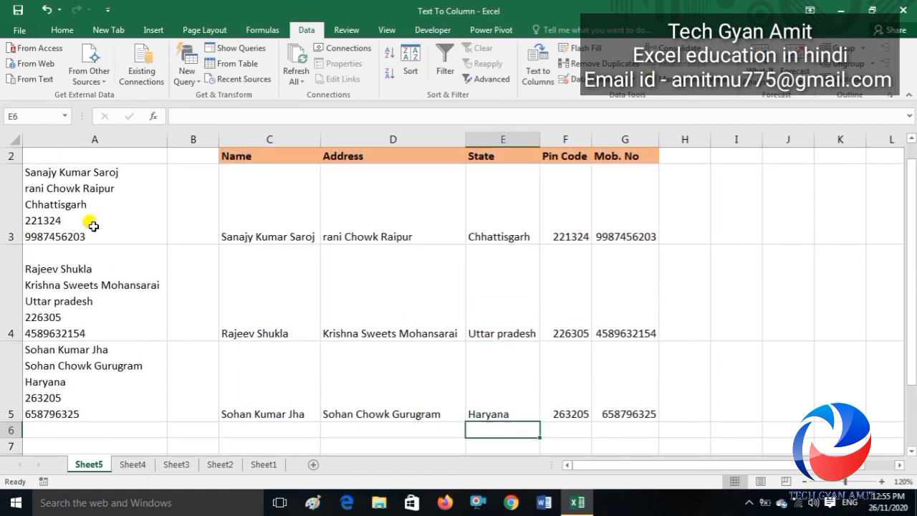
{"action": "key", "text": "Left"}
{"action": "key", "text": "Up"}
{"action": "key", "text": "Right"}
{"action": "key", "text": "Right"}
{"action": "key", "text": "Right"}
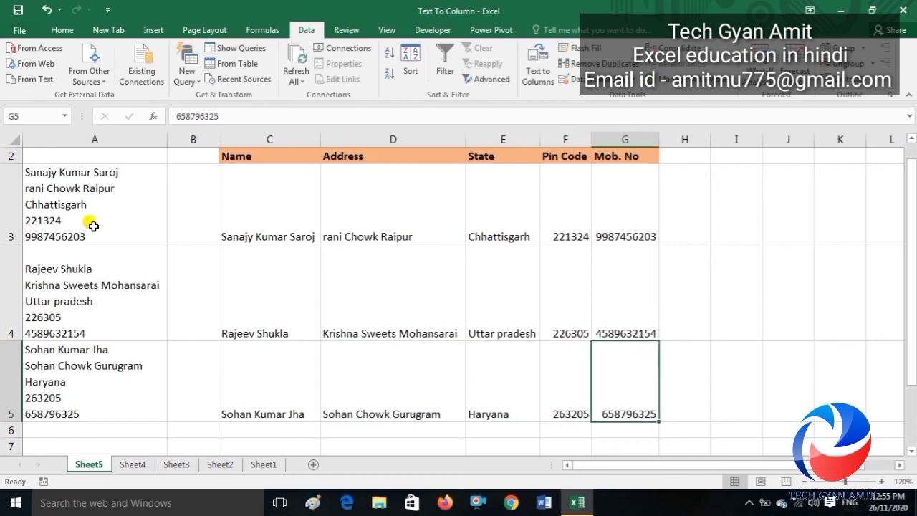